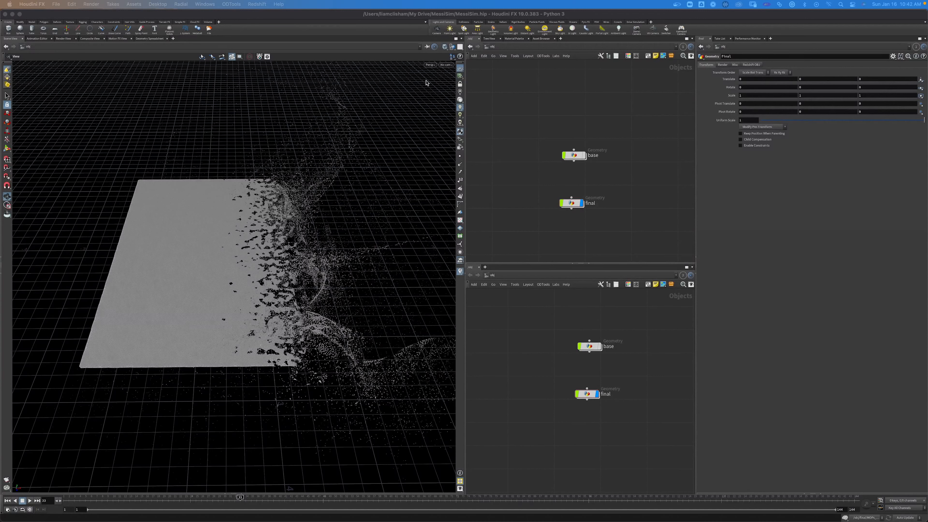
Open the final object's network, display its grid and remesh nodes, and inspect the divide1 settings.
{"action": "double_click", "coordinate": [571, 203]}
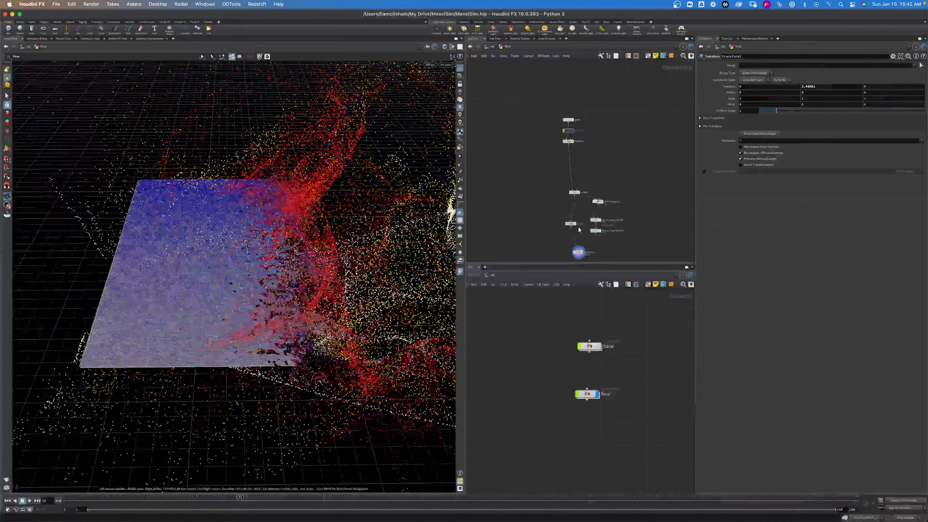
{"action": "left_click", "coordinate": [568, 123]}
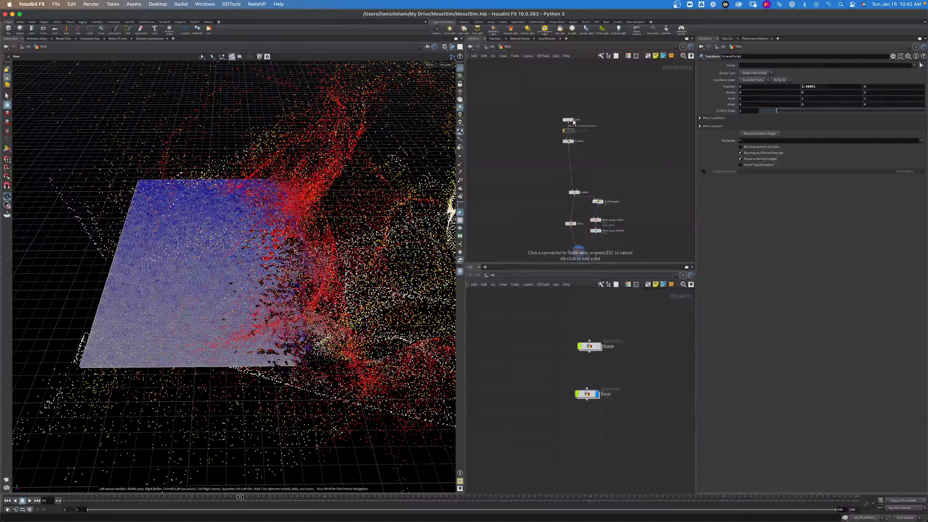
{"action": "left_click", "coordinate": [573, 120]}
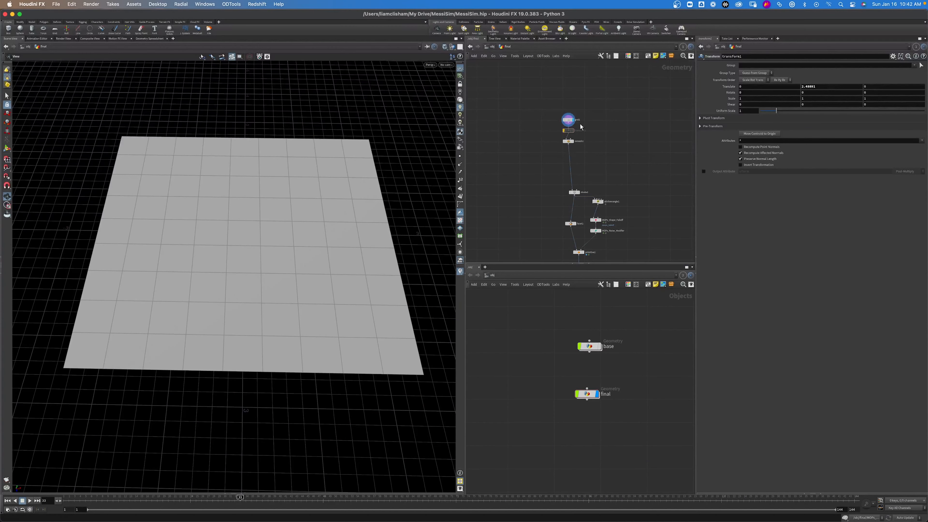
{"action": "left_click", "coordinate": [573, 142]}
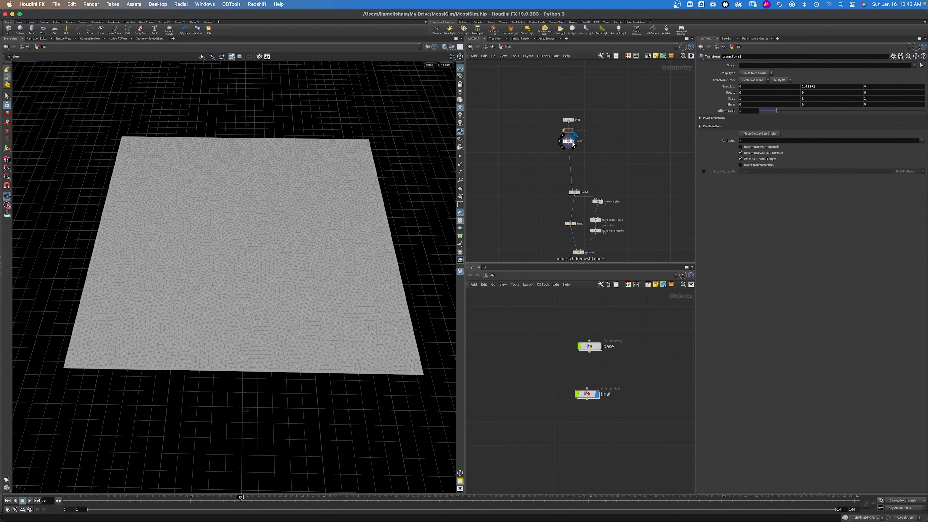
{"action": "left_click", "coordinate": [576, 192]}
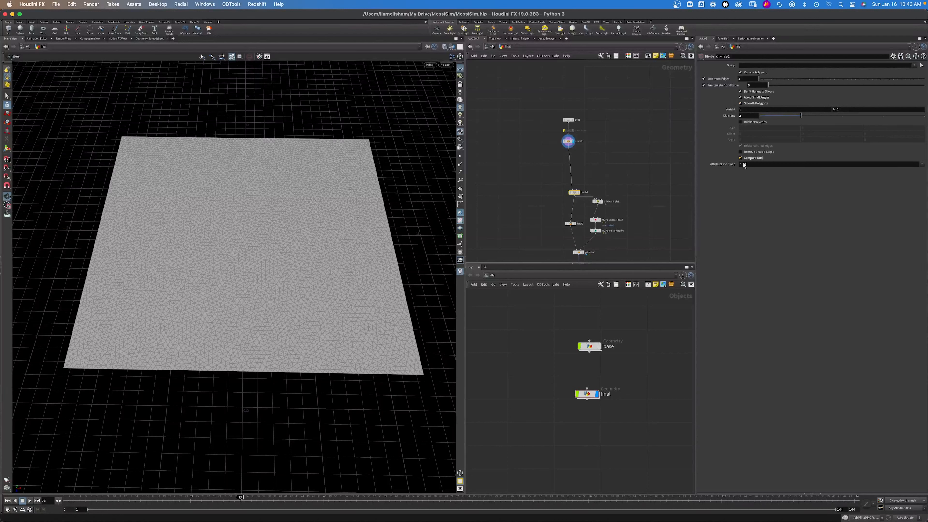
Display the attribwrangle1 node's result and inspect its VEX code.
{"action": "scroll", "coordinate": [612, 172], "scroll_direction": "down", "scroll_amount": 5}
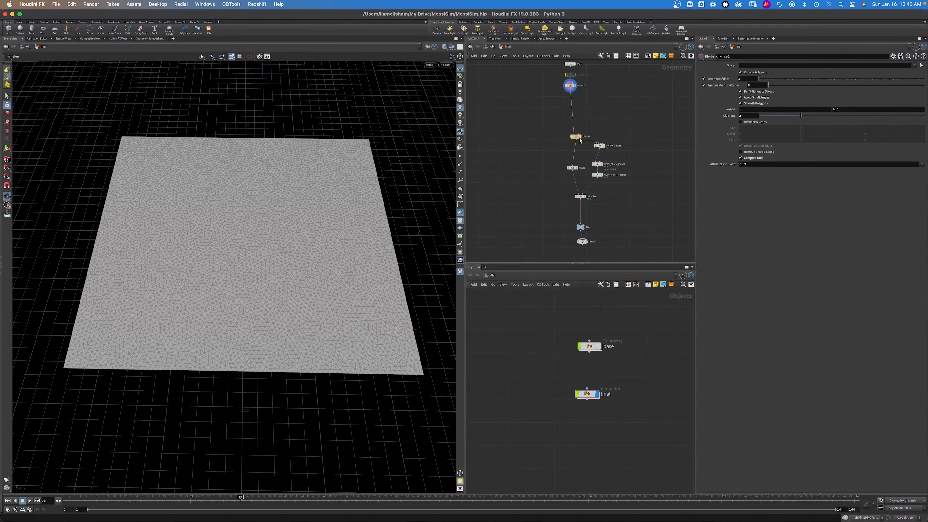
{"action": "left_click", "coordinate": [603, 146]}
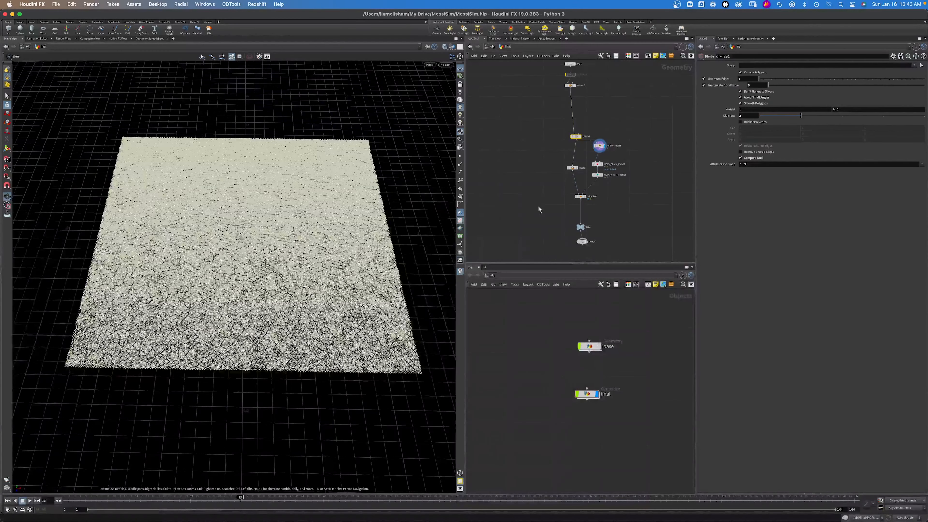
{"action": "scroll", "coordinate": [628, 154], "scroll_direction": "down", "scroll_amount": 1}
{"action": "scroll", "coordinate": [622, 150], "scroll_direction": "up", "scroll_amount": 4}
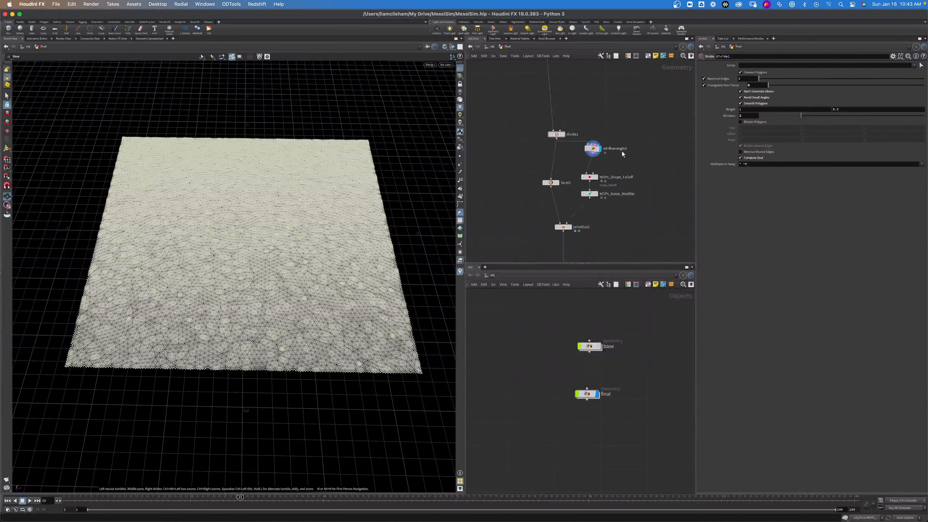
{"action": "left_click", "coordinate": [593, 148]}
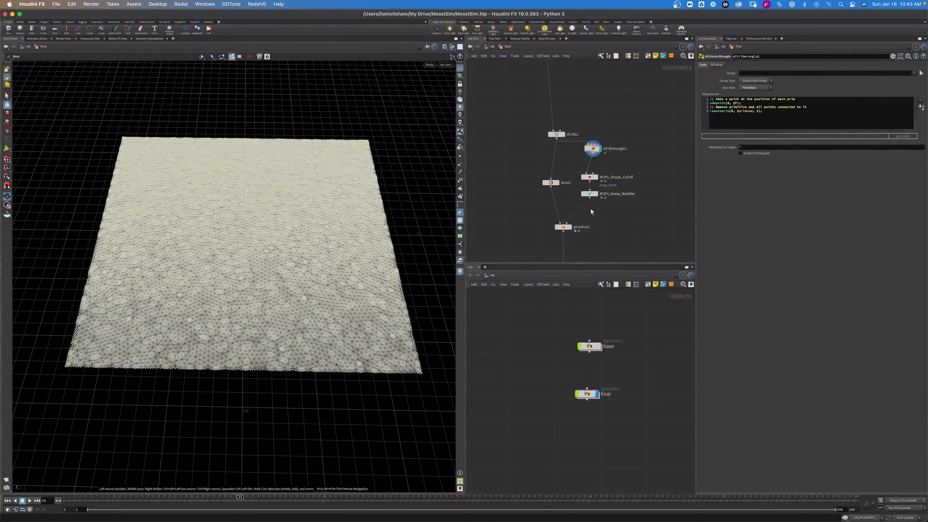
Examine the settings of the MOPs Shape Falloff, MOPs Noise Modifier and primitive1 nodes, displaying the results of the modifier and primitive1.
{"action": "left_click", "coordinate": [616, 174]}
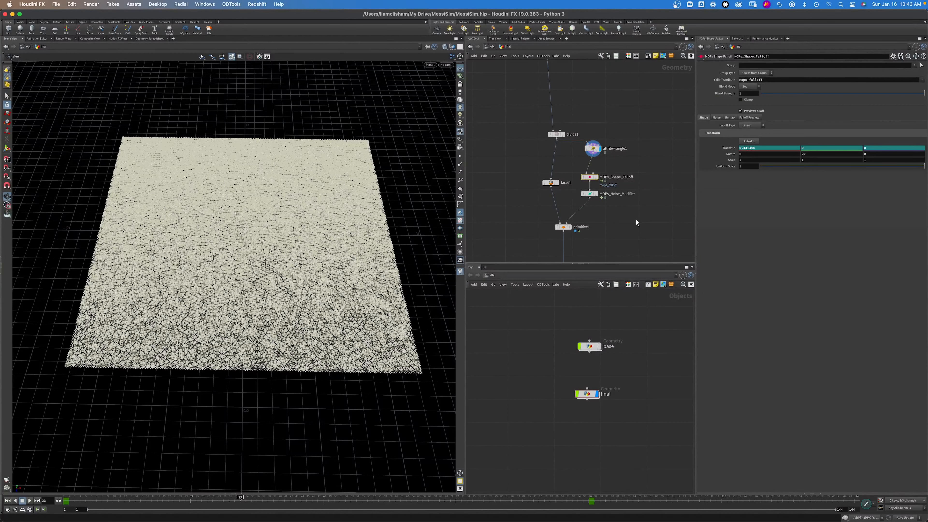
{"action": "left_click", "coordinate": [589, 194]}
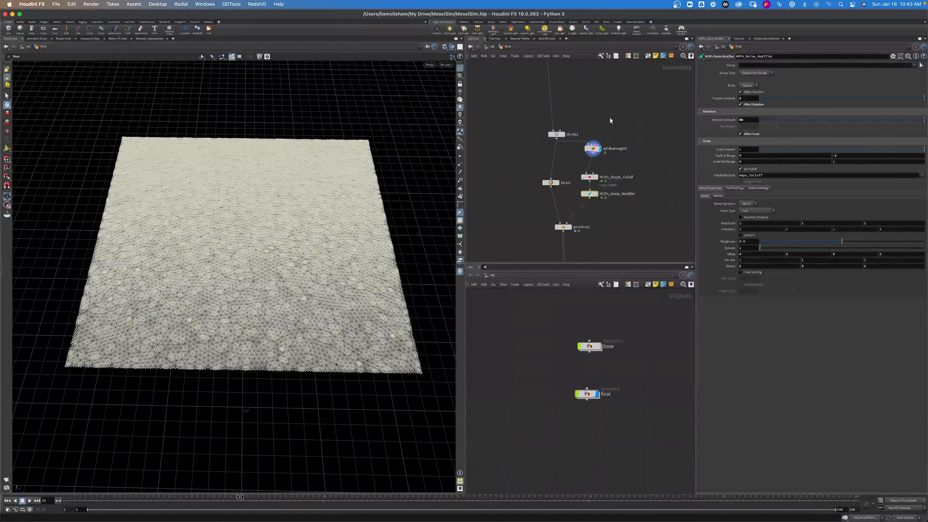
{"action": "left_click", "coordinate": [596, 193]}
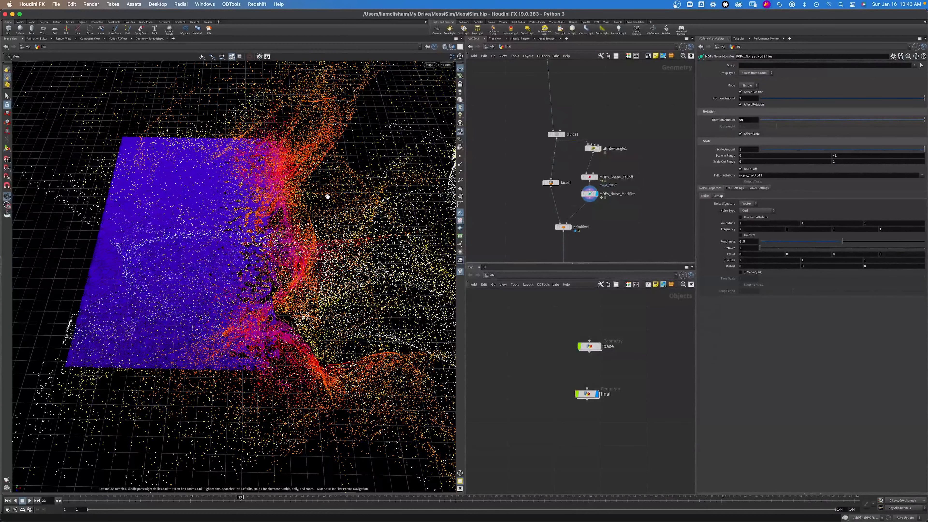
{"action": "left_click", "coordinate": [571, 228]}
{"action": "left_click", "coordinate": [562, 227]}
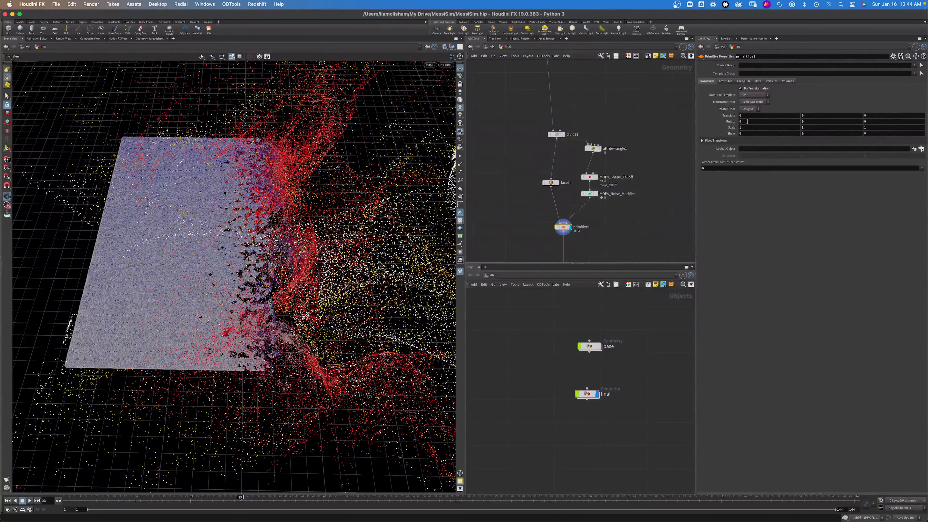
{"action": "left_click", "coordinate": [759, 121]}
{"action": "type", "text": "point("}
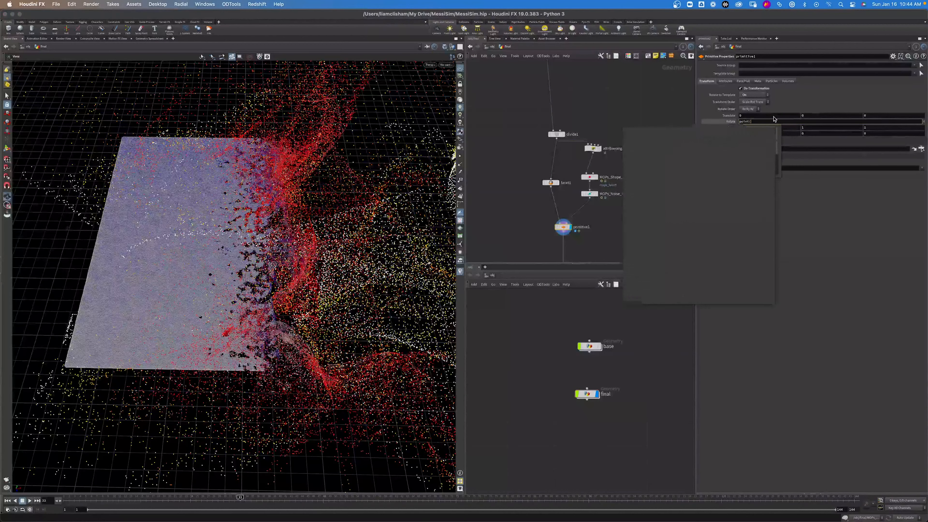
{"action": "type", "text": "1,"}
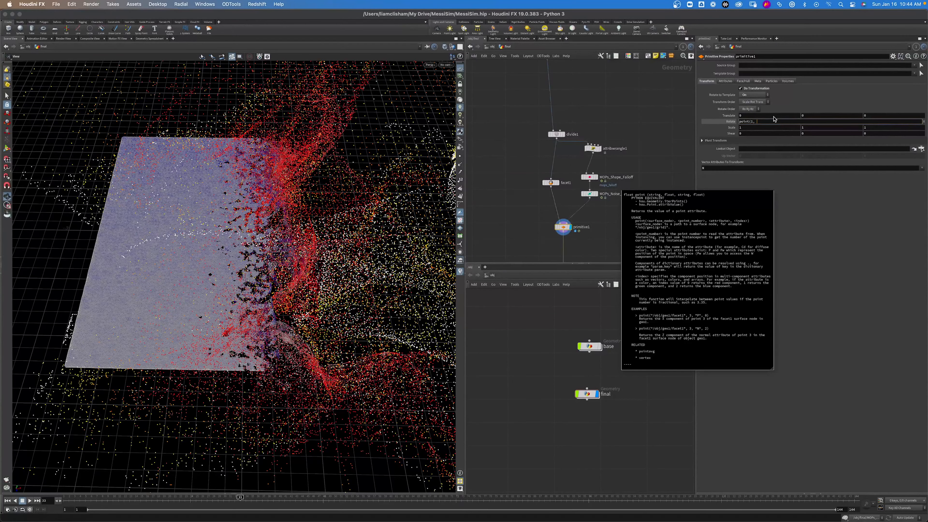
{"action": "type", "text": "@ptnum, \"t"}
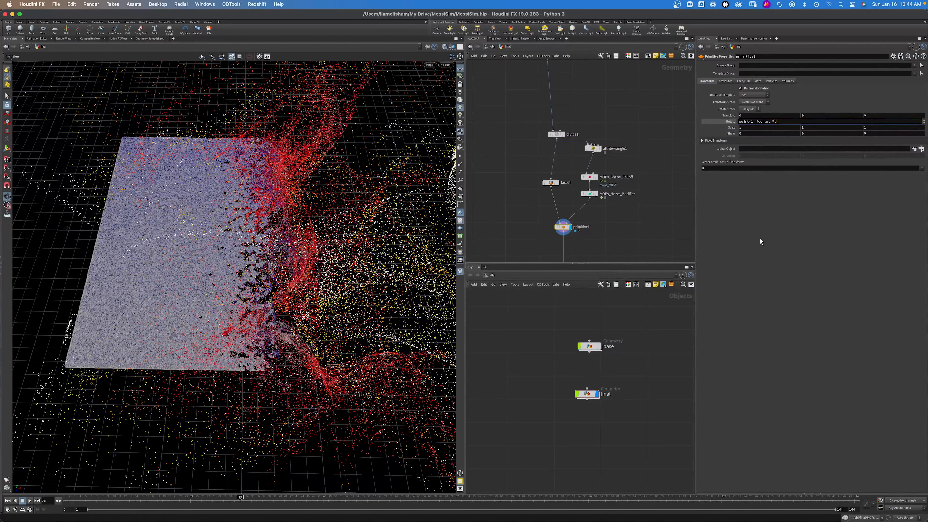
{"action": "type", "text": "aco\", 0)"}
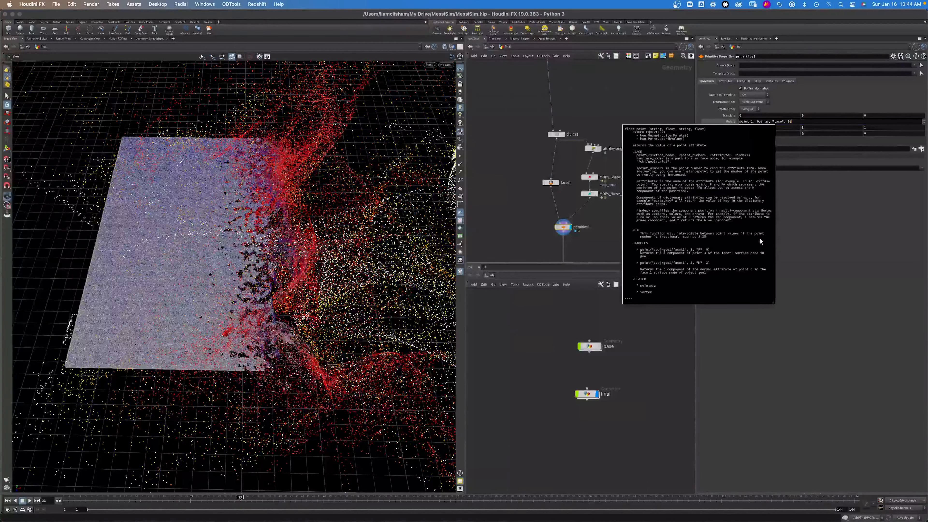
{"action": "key", "text": "super+a"}
{"action": "key", "text": "BackSpace"}
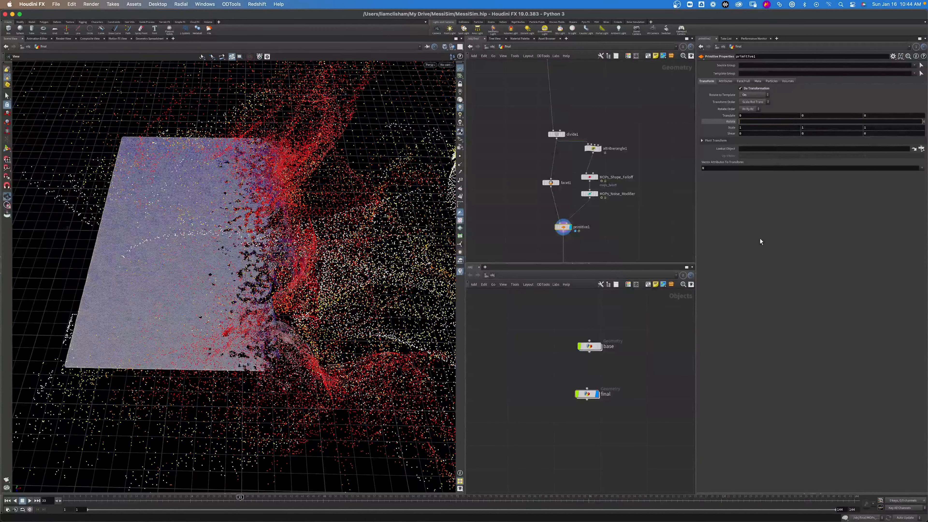
{"action": "key", "text": "Return"}
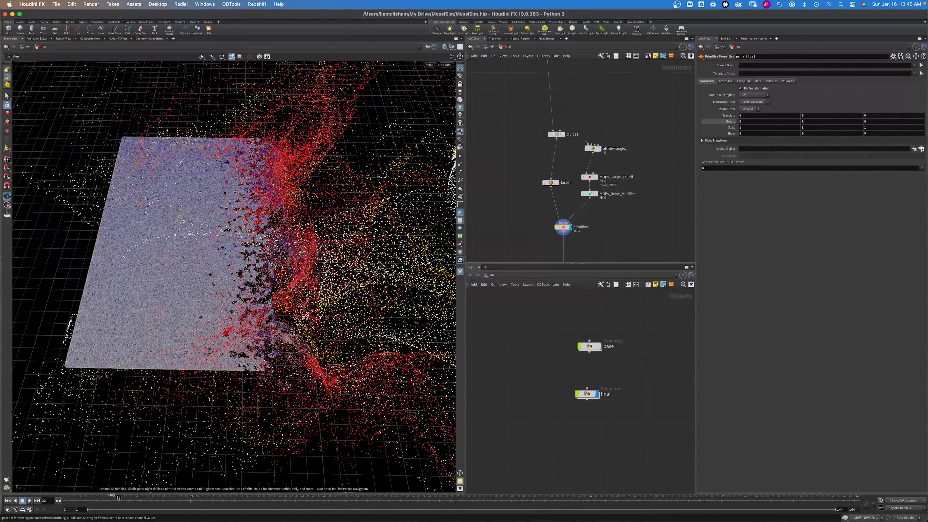
Display the null1 output and scrub through the timeline to examine how the grid pieces move over time.
{"action": "left_click", "coordinate": [95, 501]}
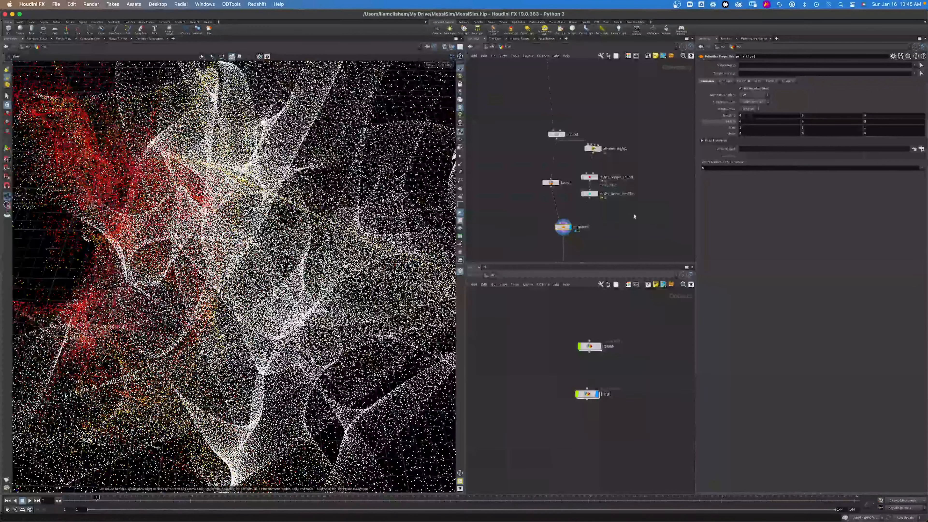
{"action": "middle_click_drag", "start_coordinate": [598, 201], "coordinate": [604, 88]}
{"action": "left_click", "coordinate": [577, 161]}
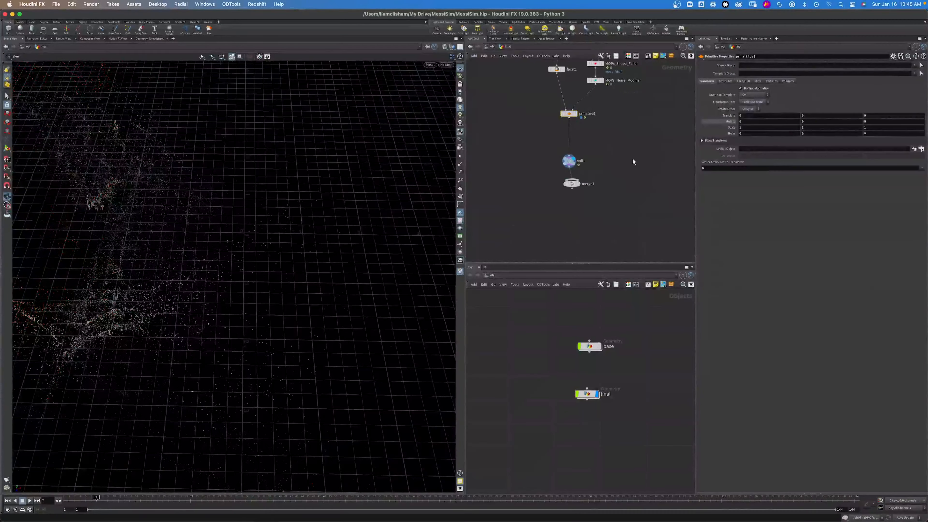
{"action": "left_click", "coordinate": [224, 501]}
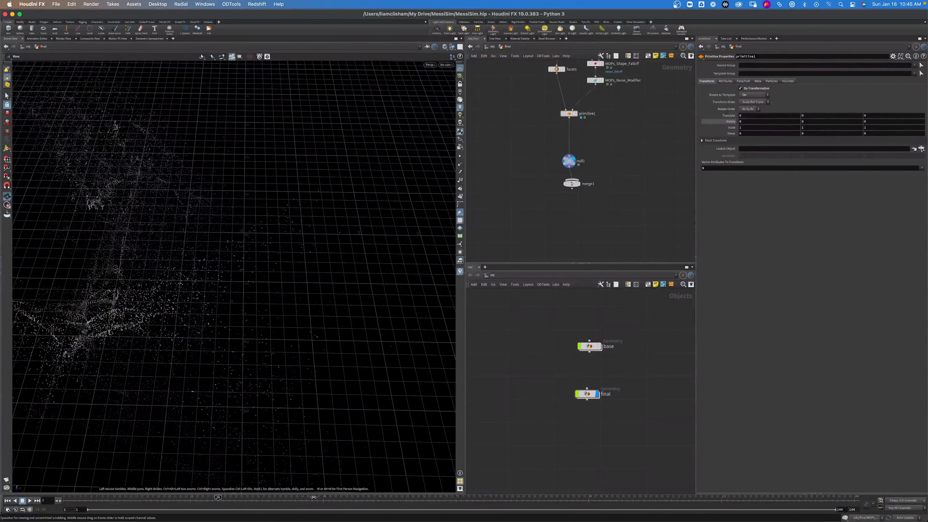
{"action": "left_click", "coordinate": [334, 501]}
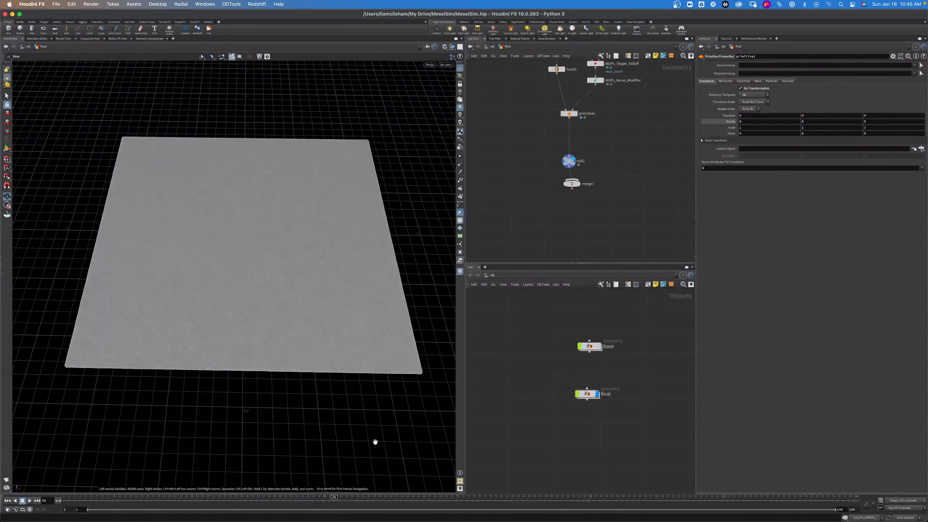
{"action": "left_click_drag", "start_coordinate": [208, 500], "coordinate": [213, 500]}
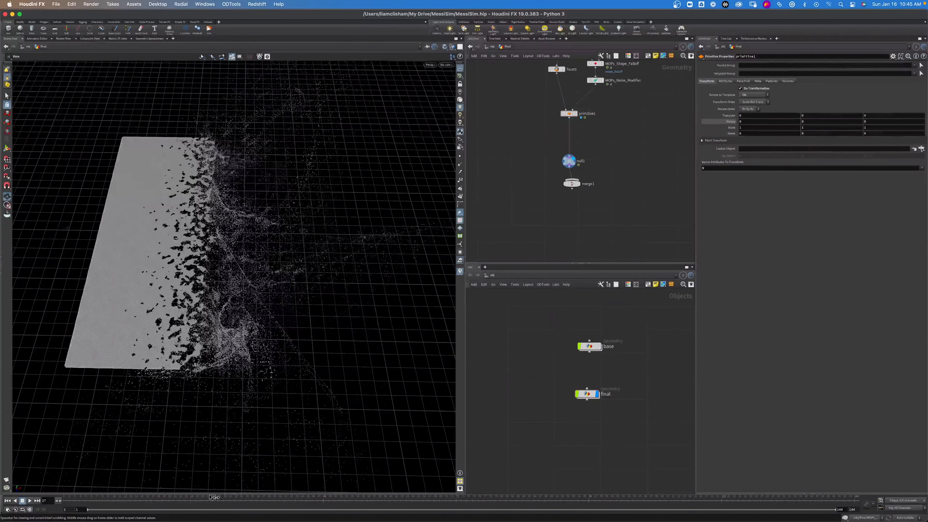
{"action": "left_click", "coordinate": [146, 499]}
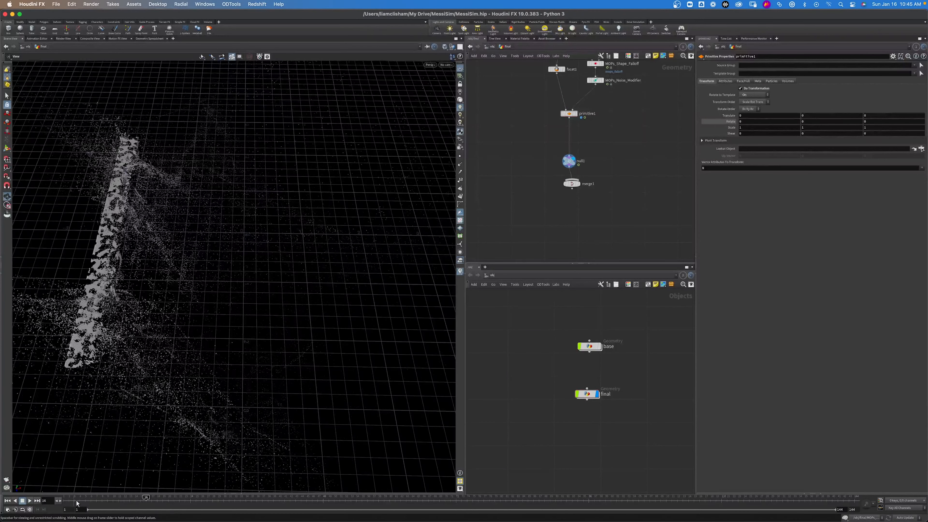
{"action": "left_click", "coordinate": [79, 499]}
{"action": "left_click", "coordinate": [207, 499]}
{"action": "left_click", "coordinate": [279, 499]}
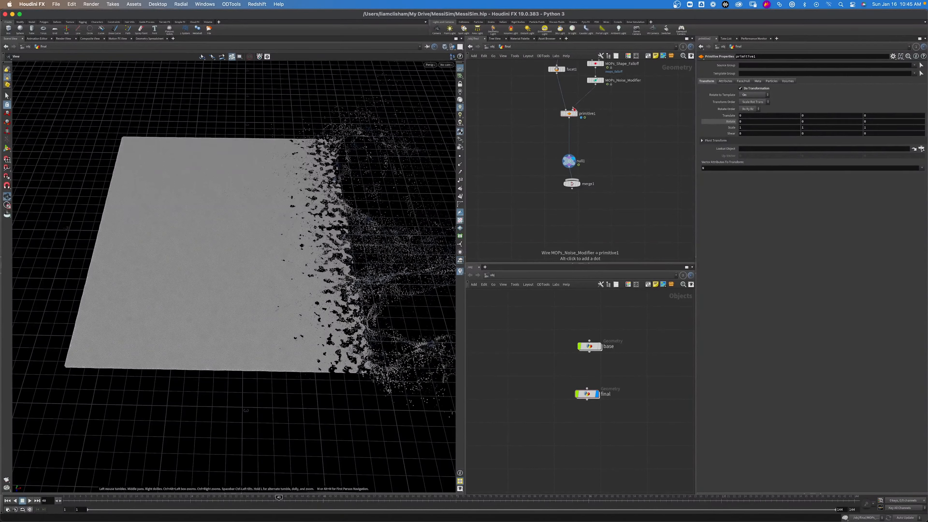
Examine the facet1 settings and its polygon mesh up close, and compare it with the primitive1 and null1 displays.
{"action": "scroll", "coordinate": [581, 123], "scroll_direction": "up", "scroll_amount": 5}
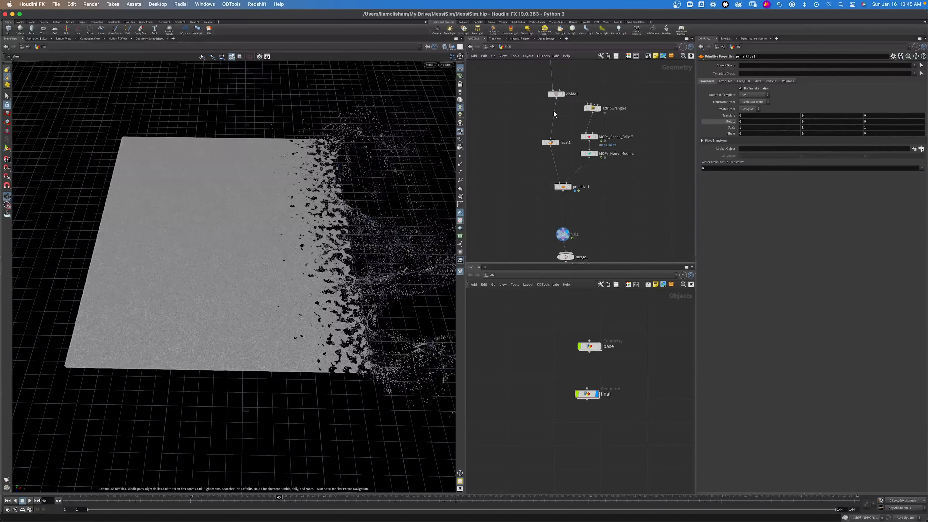
{"action": "left_click_drag", "start_coordinate": [561, 157], "coordinate": [559, 154]}
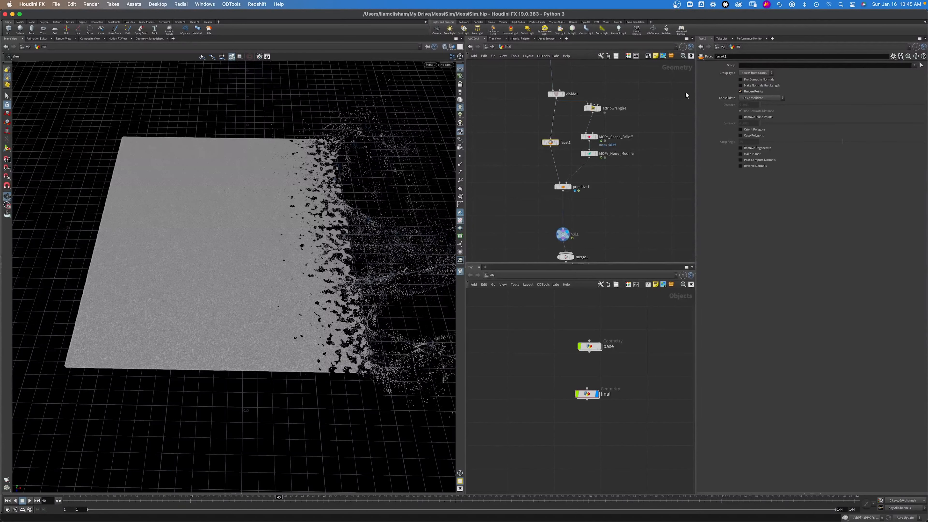
{"action": "left_click", "coordinate": [557, 142]}
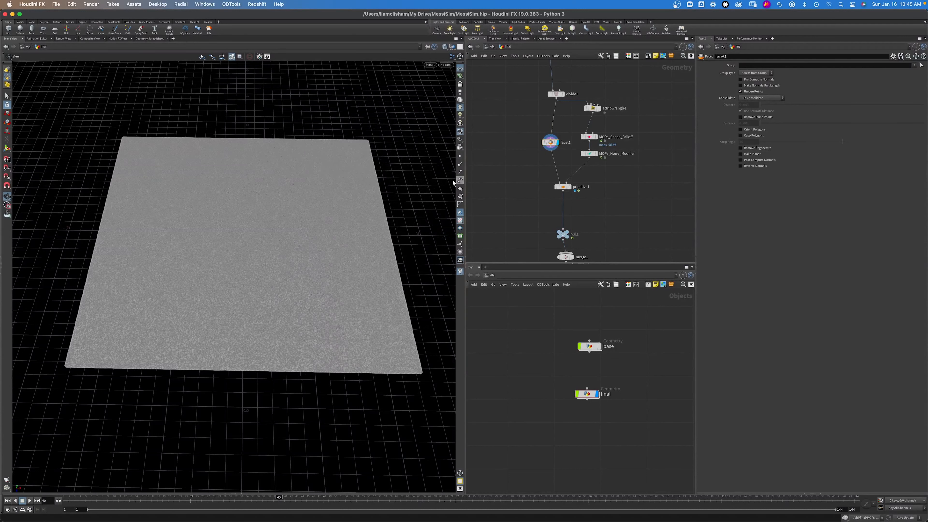
{"action": "right_click_drag", "start_coordinate": [132, 333], "coordinate": [127, 377]}
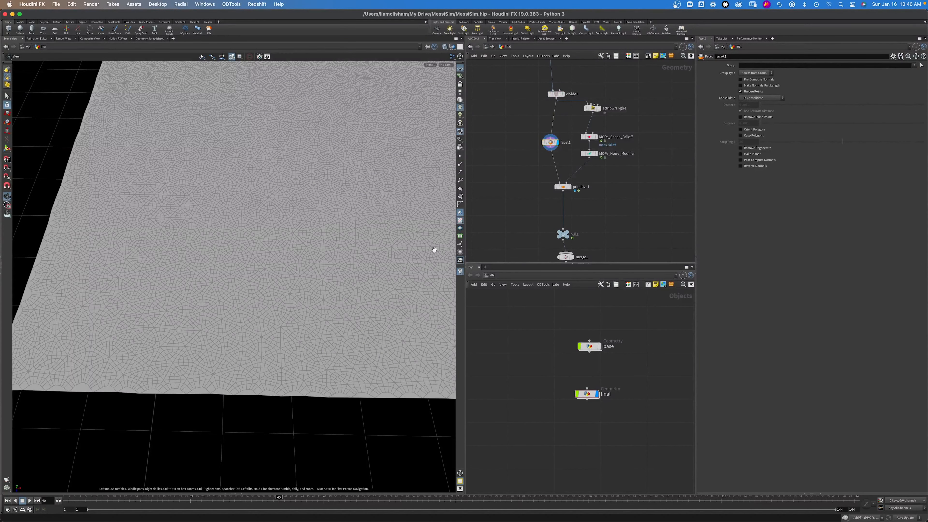
{"action": "left_click", "coordinate": [570, 187]}
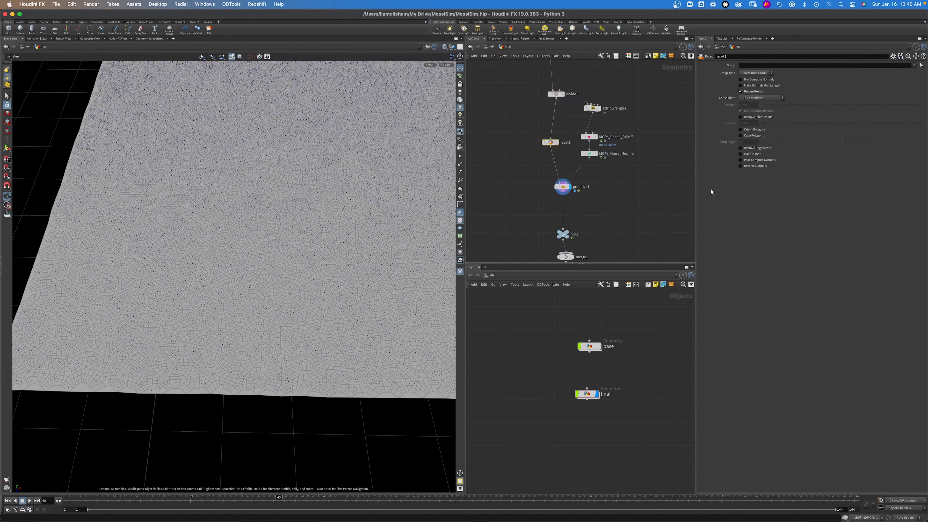
{"action": "scroll", "coordinate": [640, 222], "scroll_direction": "down", "scroll_amount": 3}
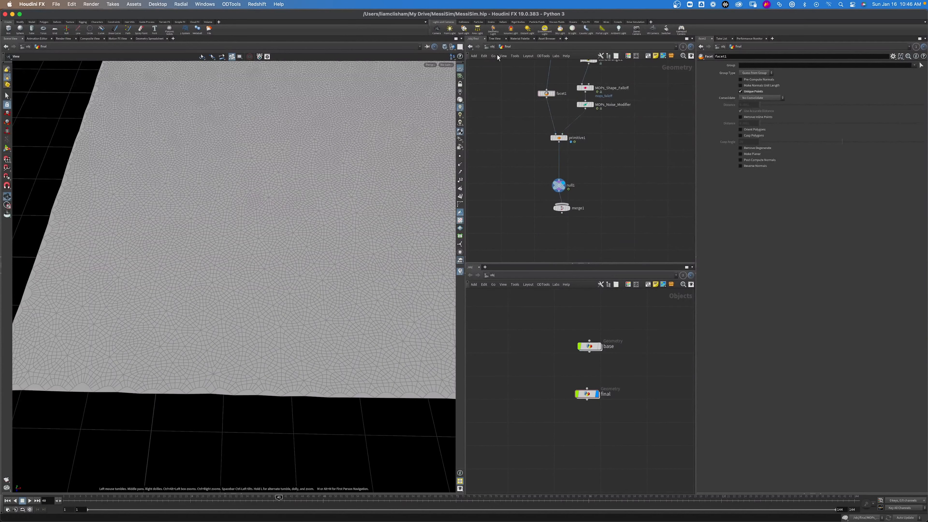
Return to the object level, switch the displayed object from final to base, and enter the base network.
{"action": "left_click", "coordinate": [491, 47]}
{"action": "right_click_drag", "start_coordinate": [347, 168], "coordinate": [292, 183]}
{"action": "middle_click_drag", "start_coordinate": [292, 183], "coordinate": [174, 280]}
{"action": "right_click_drag", "start_coordinate": [249, 210], "coordinate": [233, 216]}
{"action": "middle_click_drag", "start_coordinate": [233, 216], "coordinate": [183, 241]}
{"action": "left_click", "coordinate": [579, 181]}
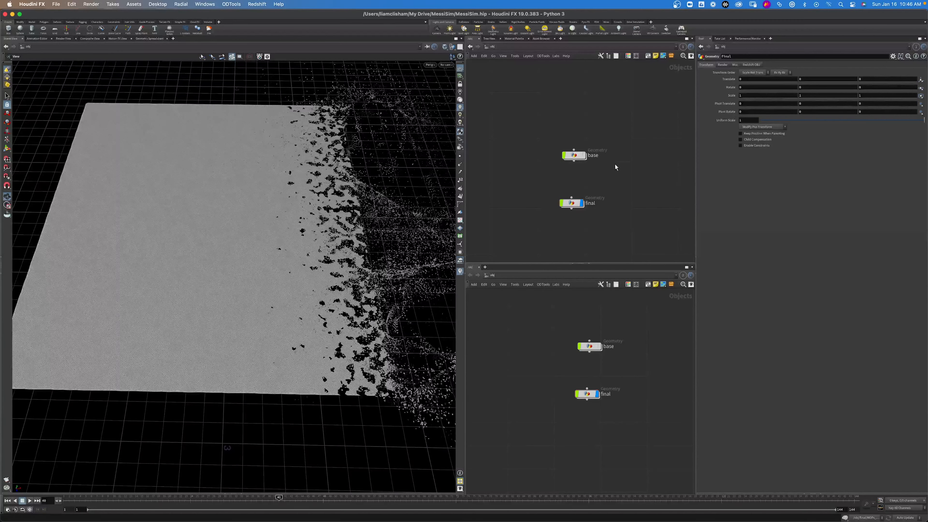
{"action": "left_click", "coordinate": [584, 154]}
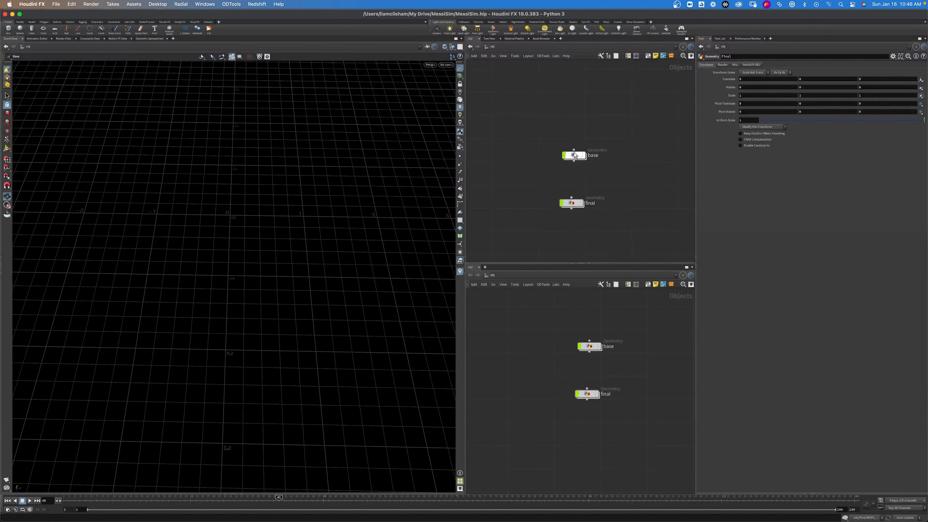
{"action": "double_click", "coordinate": [575, 153]}
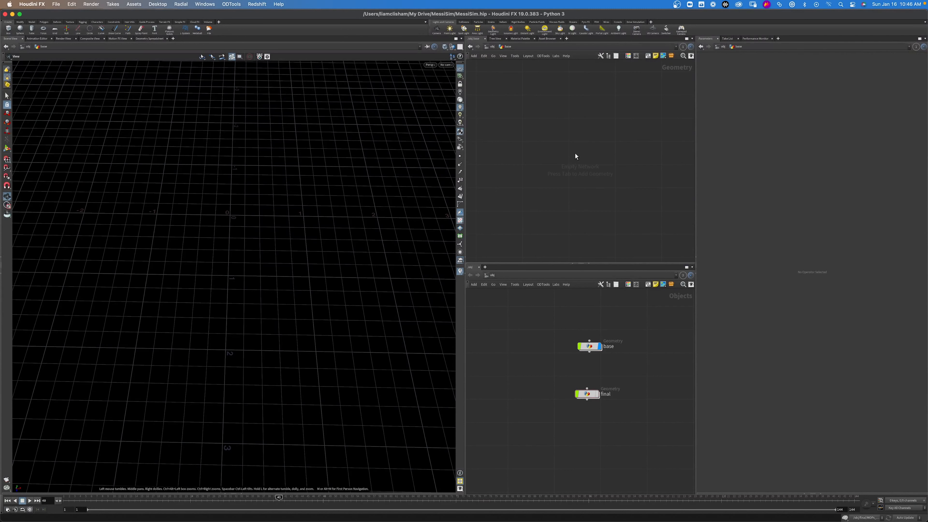
Add a Grid node to the empty base network and set its size to 2 by 2.
{"action": "key", "text": "Tab"}
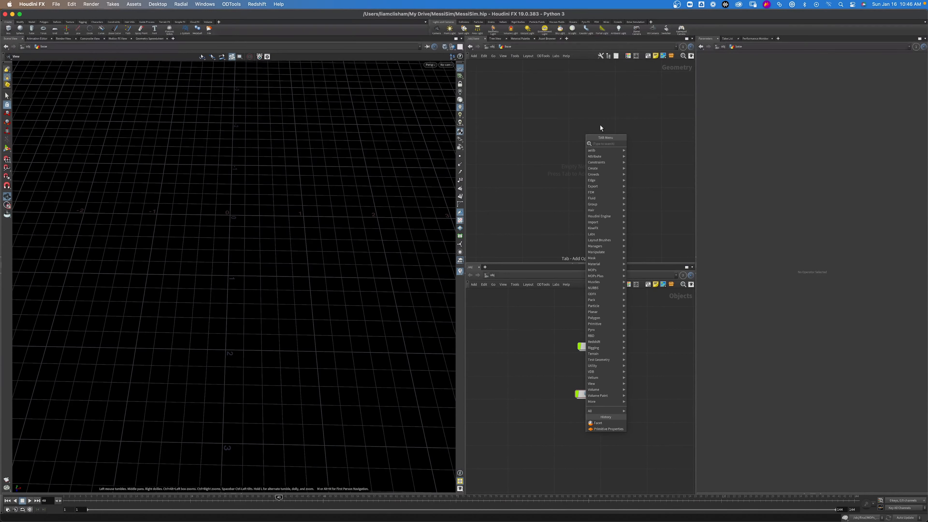
{"action": "type", "text": "grid"}
{"action": "key", "text": "Return"}
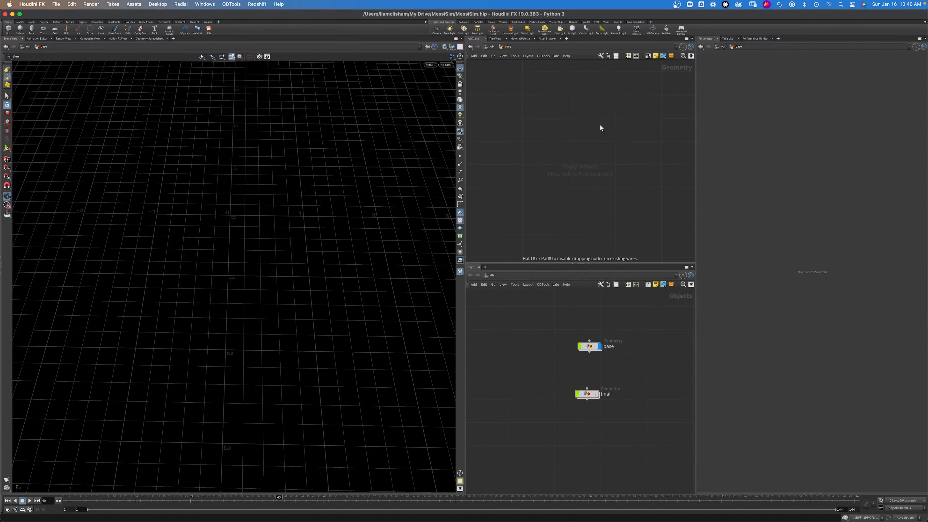
{"action": "left_click", "coordinate": [601, 127]}
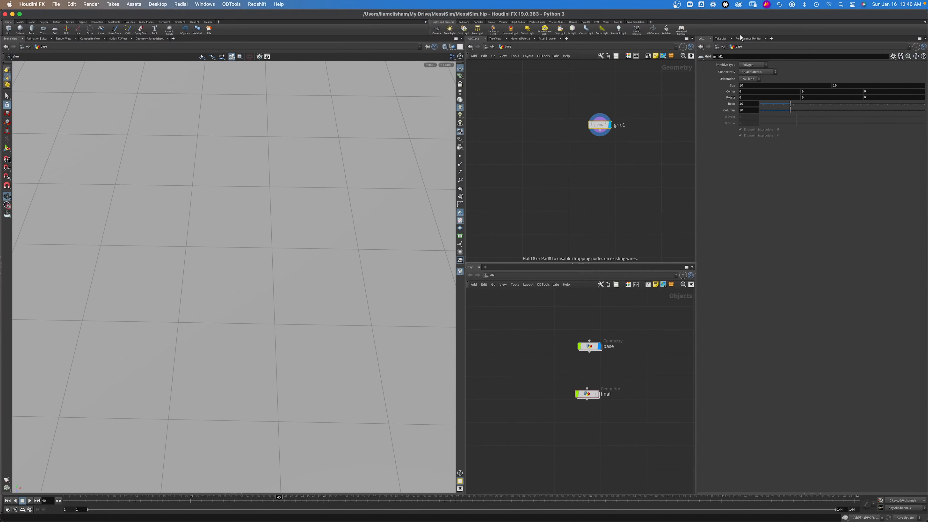
{"action": "left_click", "coordinate": [767, 88]}
{"action": "type", "text": "2"}
{"action": "key", "text": "Tab"}
{"action": "type", "text": "2"}
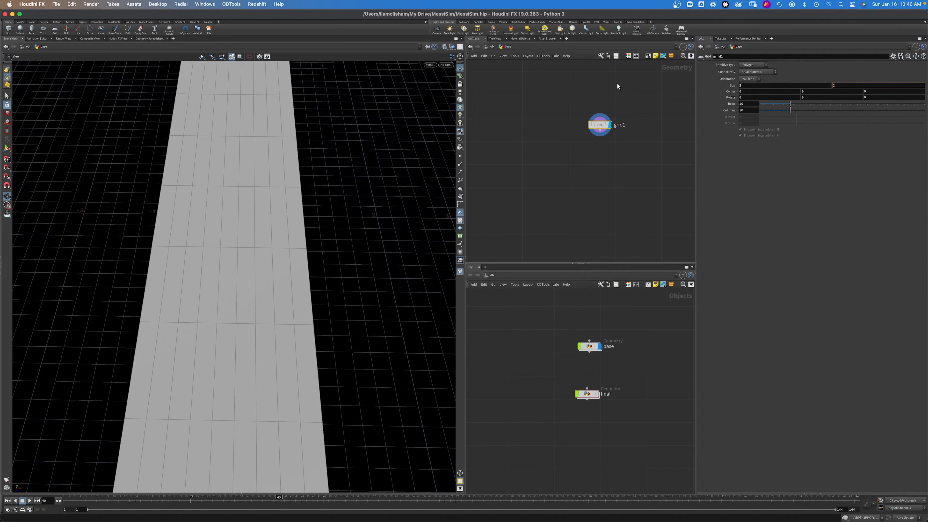
{"action": "key", "text": "Return"}
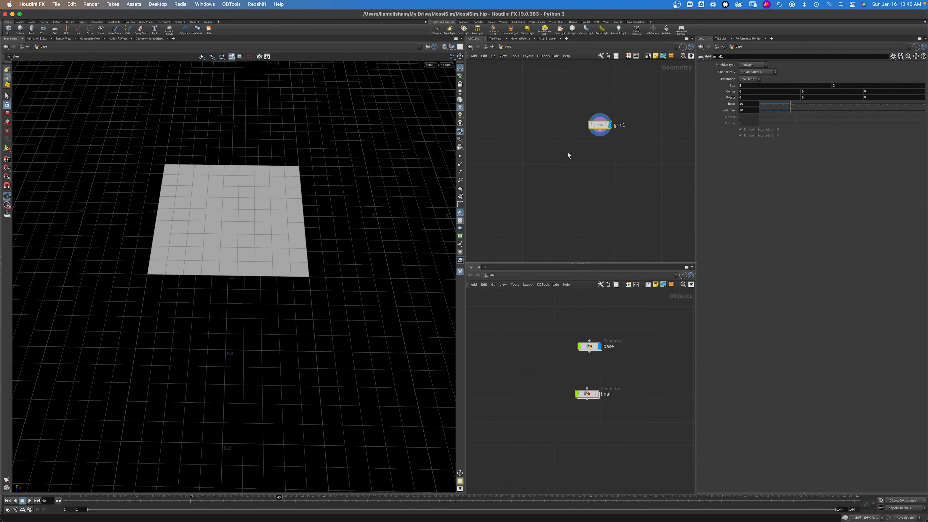
{"action": "left_click_drag", "start_coordinate": [597, 126], "coordinate": [565, 120]}
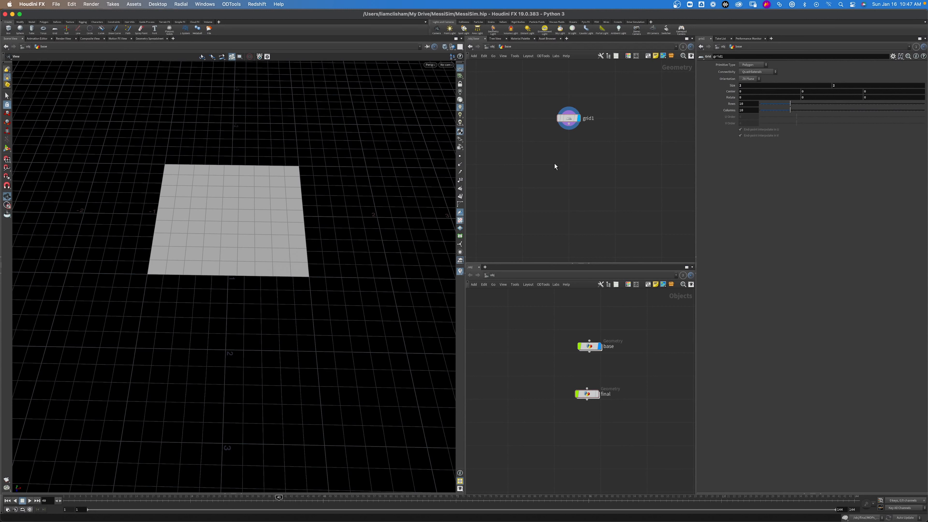
Add a Primitive Properties node below grid1, wire the grid into its first input, and display it.
{"action": "key", "text": "Tab"}
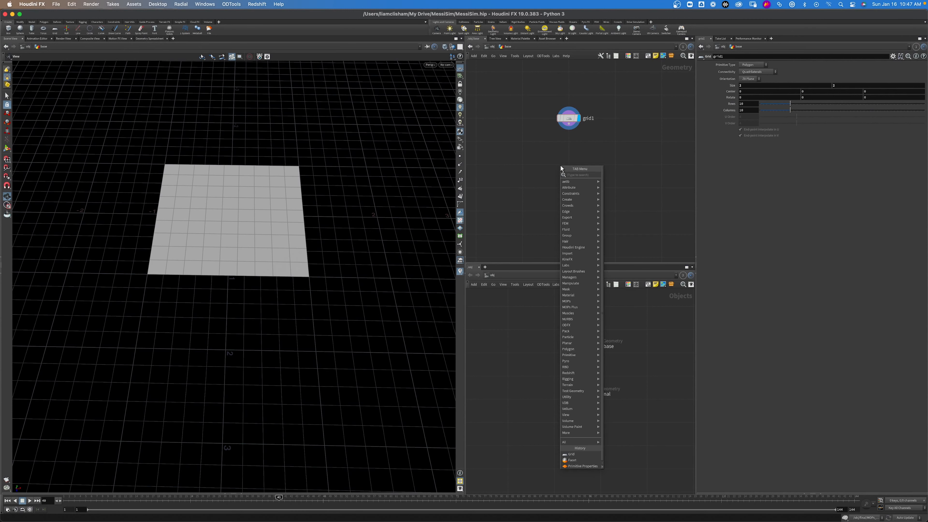
{"action": "type", "text": "prim"}
{"action": "key", "text": "Return"}
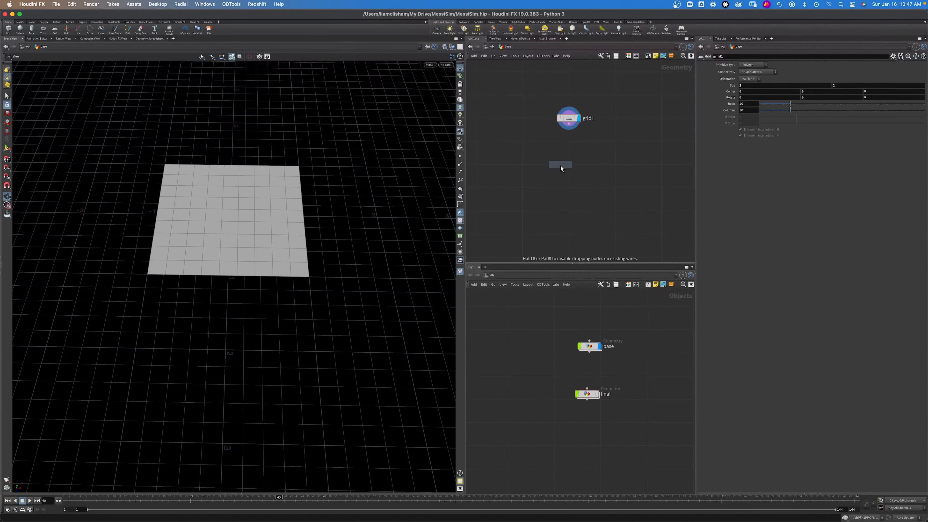
{"action": "left_click", "coordinate": [560, 165]}
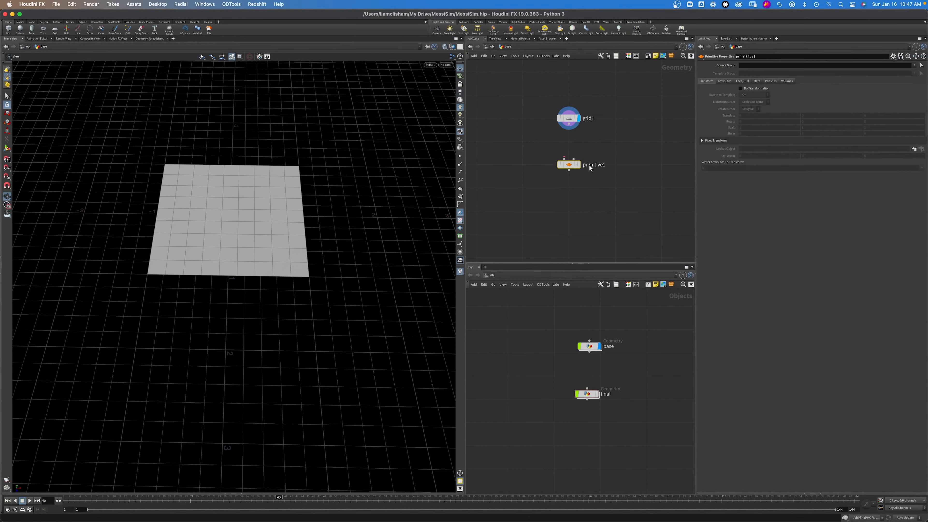
{"action": "left_click_drag", "start_coordinate": [569, 124], "coordinate": [580, 166]}
{"action": "left_click", "coordinate": [579, 164]}
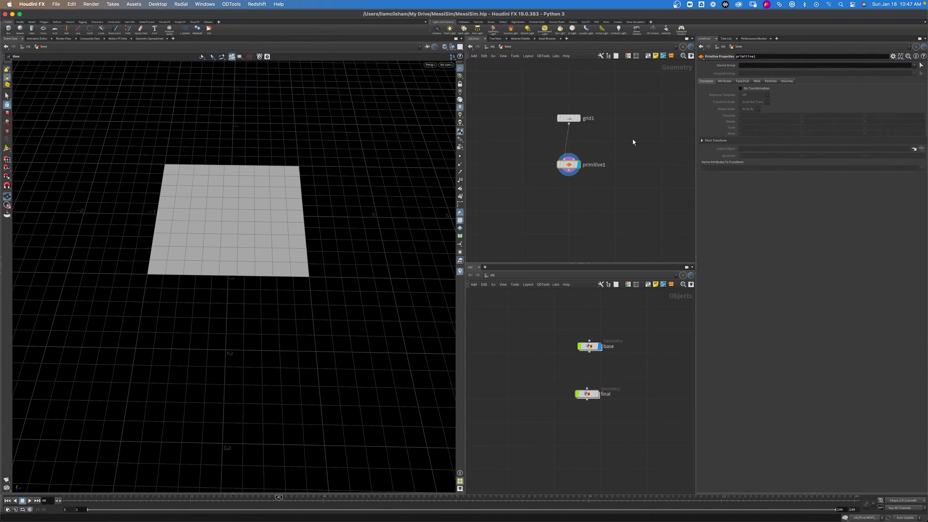
Enable Do Transformation on primitive1 and set its X rotation to 45.
{"action": "left_click", "coordinate": [763, 87]}
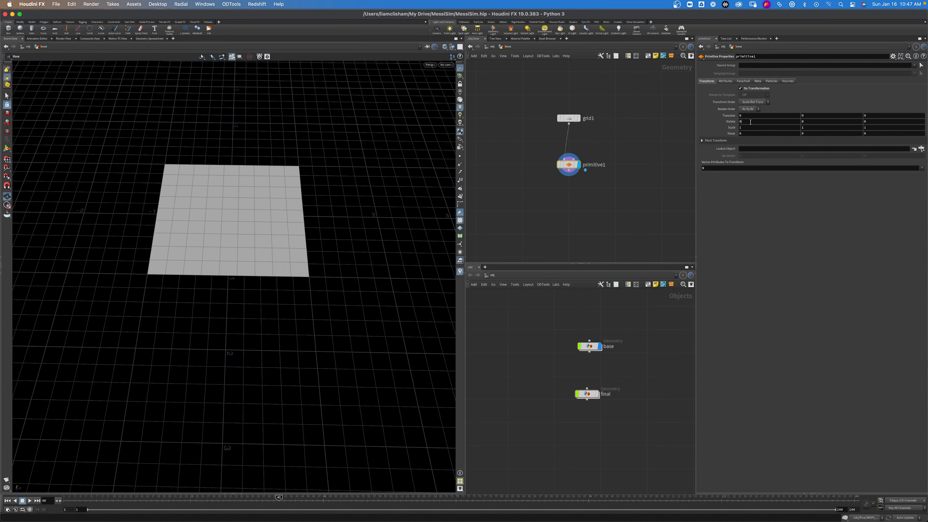
{"action": "type", "text": "45"}
{"action": "key", "text": "Tab"}
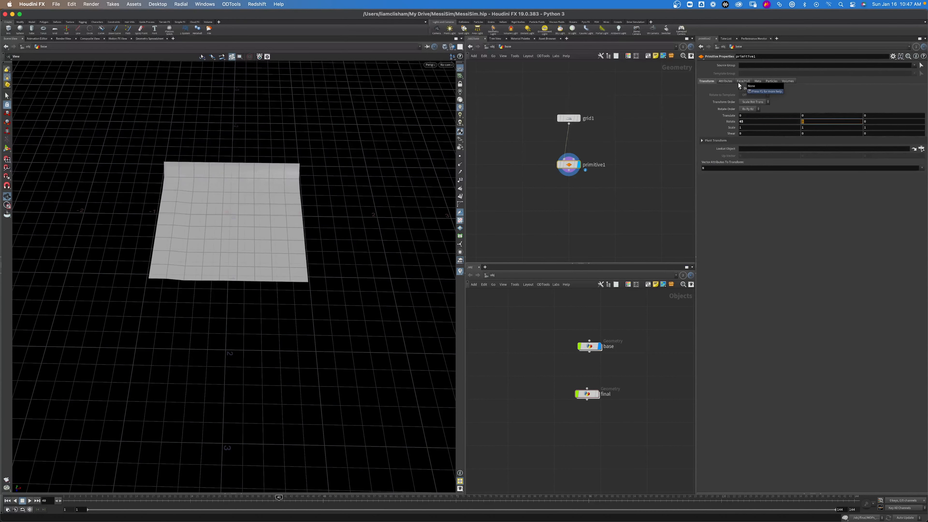
{"action": "left_click_drag", "start_coordinate": [194, 198], "coordinate": [221, 169]}
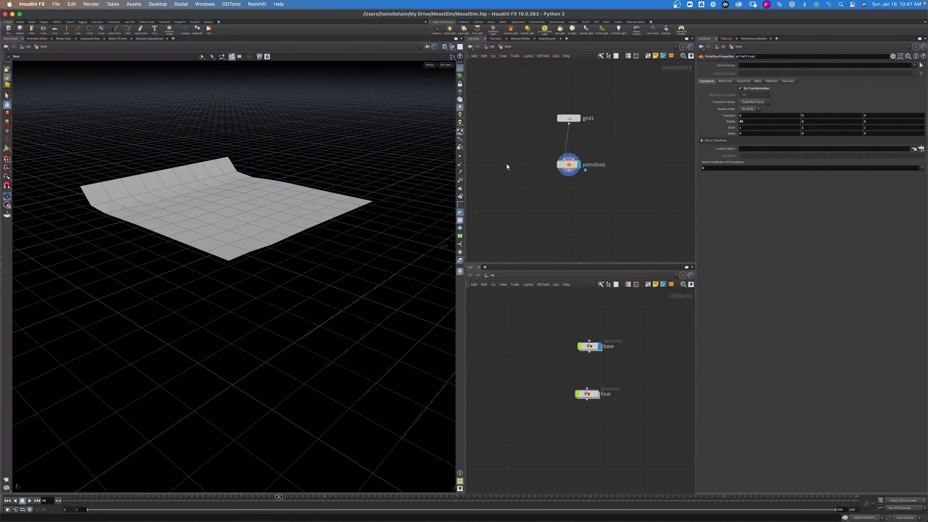
Insert a Facet node between grid1 and primitive1 and turn on Unique Points.
{"action": "key", "text": "Tab"}
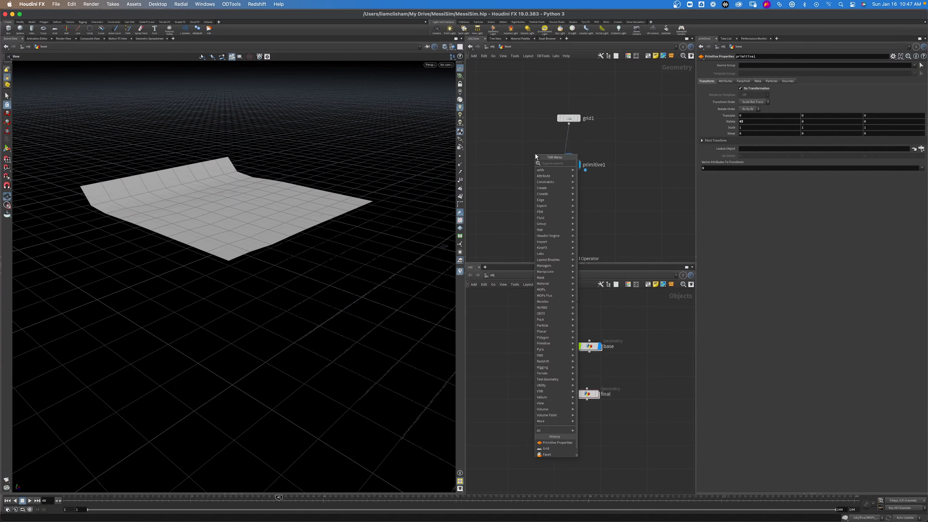
{"action": "type", "text": "fac"}
{"action": "key", "text": "Return"}
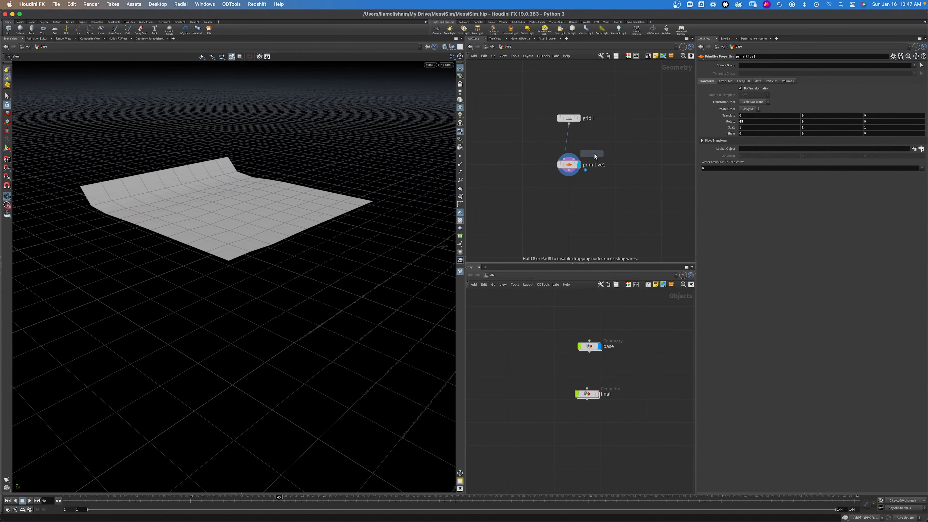
{"action": "left_click", "coordinate": [567, 142]}
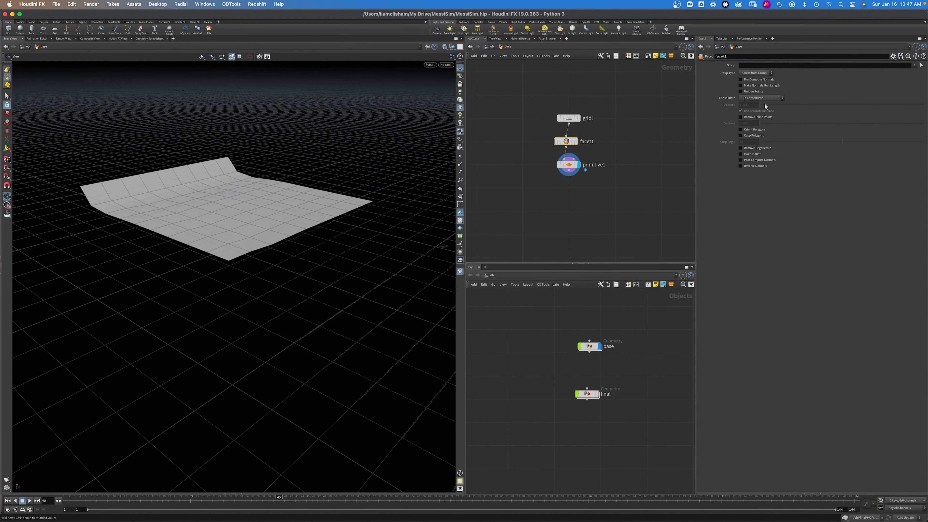
{"action": "left_click", "coordinate": [755, 91]}
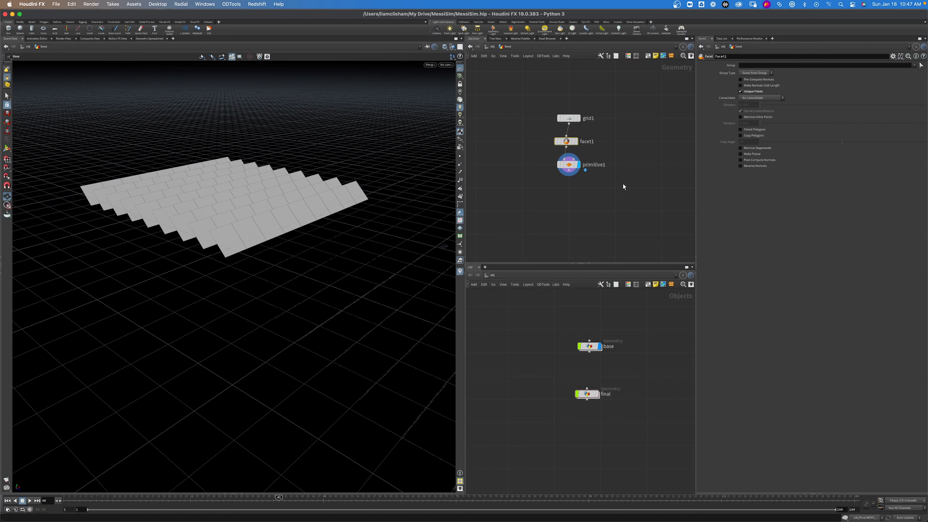
Set the Y and Z rotation of primitive1 to 45 and inspect the rotated pieces.
{"action": "left_click", "coordinate": [603, 165]}
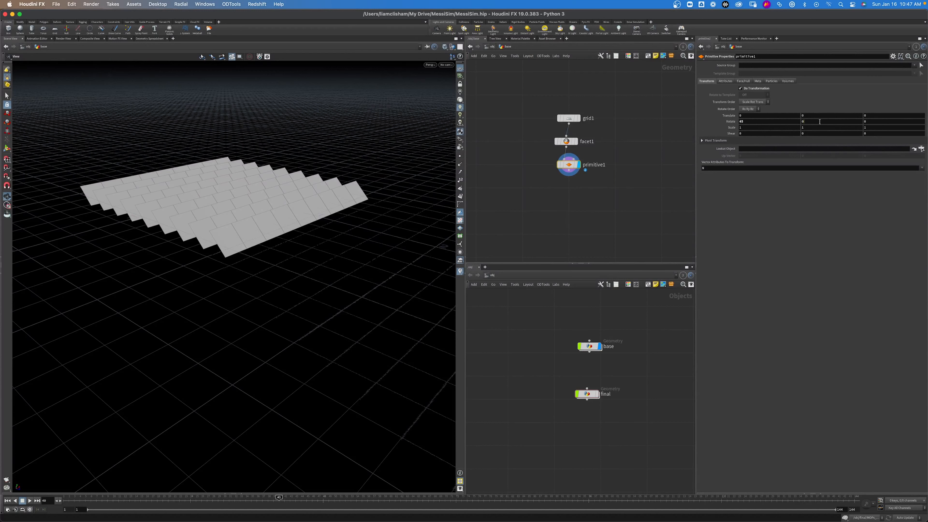
{"action": "type", "text": "45"}
{"action": "key", "text": "Tab"}
{"action": "key", "text": "Return"}
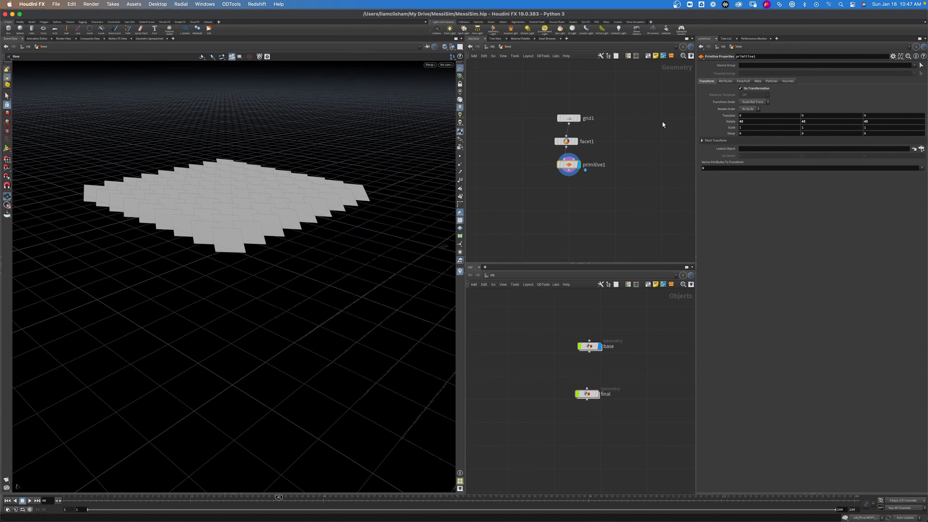
{"action": "scroll", "coordinate": [217, 164], "scroll_direction": "up", "scroll_amount": 3}
{"action": "mouse_move", "coordinate": [217, 164]}
{"action": "left_mouse_down"}
{"action": "mouse_move", "coordinate": [209, 191]}
{"action": "mouse_move", "coordinate": [194, 189]}
{"action": "mouse_move", "coordinate": [212, 172]}
{"action": "left_mouse_up"}
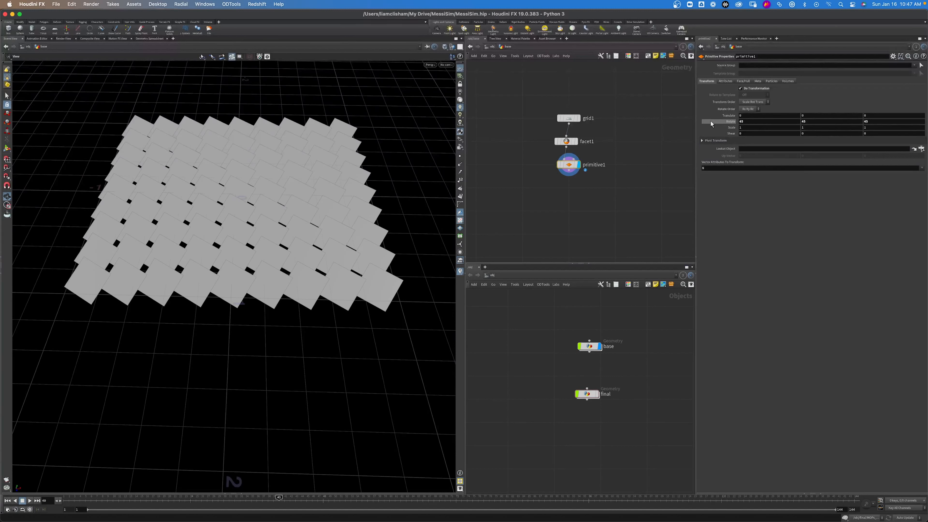
Try an X scale of -1 on primitive1, replacing it with 0.1.
{"action": "left_click_drag", "start_coordinate": [759, 129], "coordinate": [563, 121]}
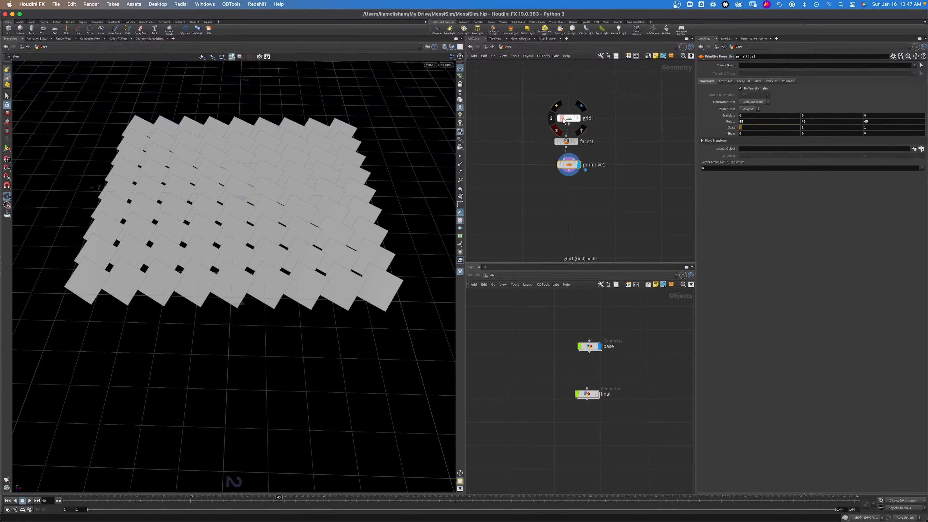
{"action": "type", "text": "-1"}
{"action": "key", "text": "Return"}
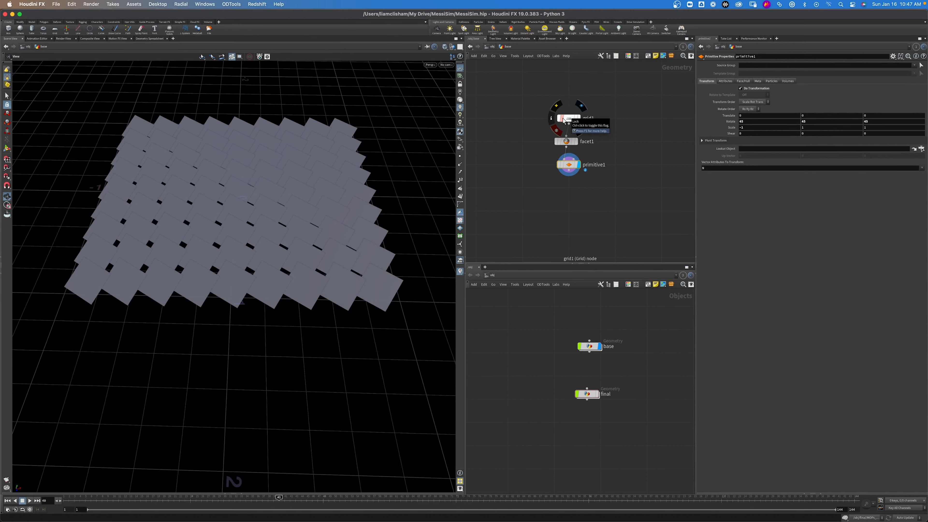
{"action": "left_click_drag", "start_coordinate": [653, 122], "coordinate": [588, 120]}
{"action": "type", "text": "-"}
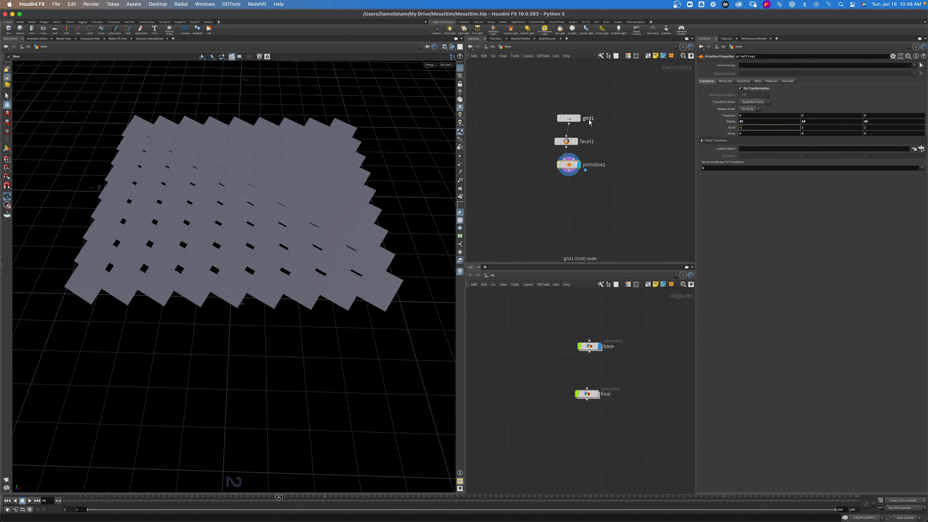
{"action": "type", "text": ".1"}
{"action": "key", "text": "Return"}
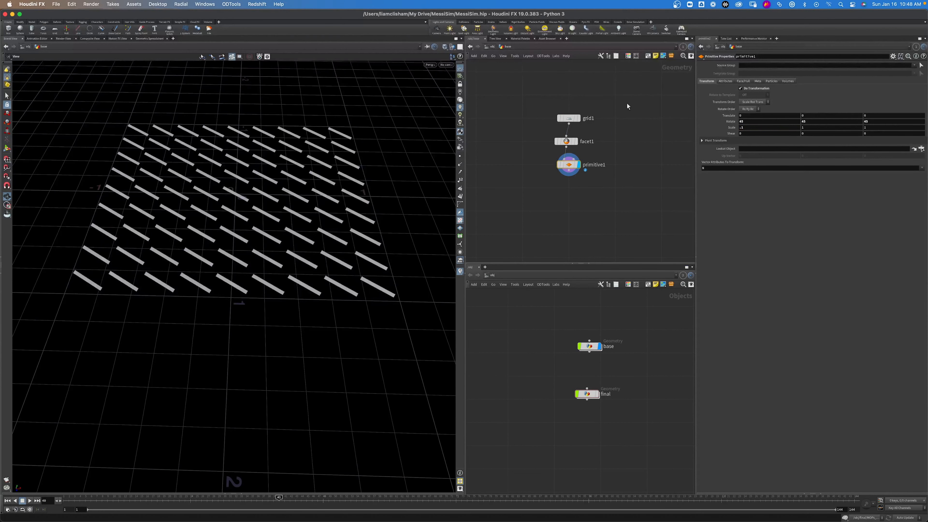
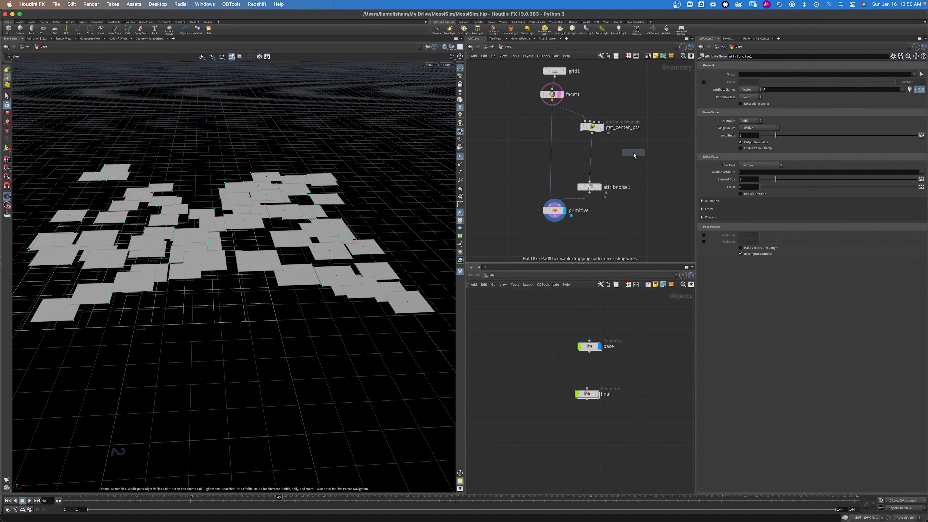
Insert the Distance from Target node between get_center_pts and attribnoise1 and display its result.
{"action": "left_click", "coordinate": [586, 163]}
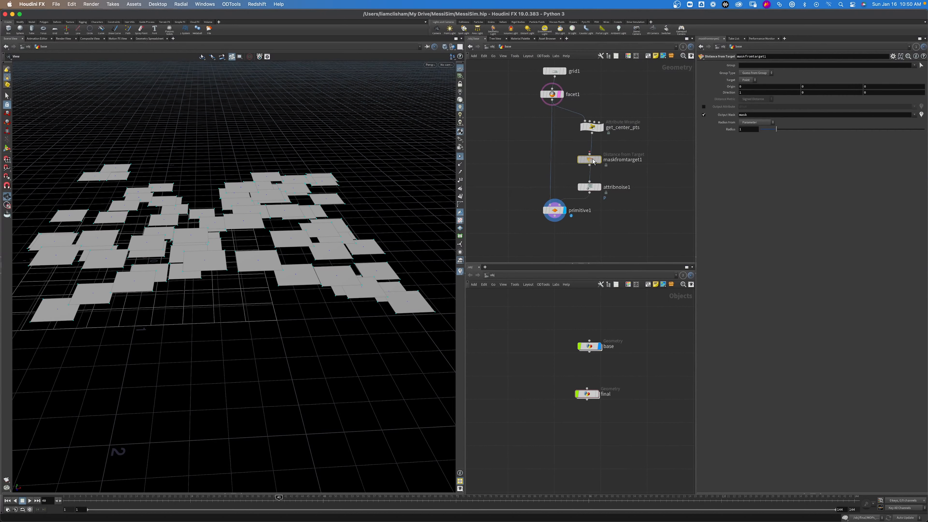
{"action": "left_click", "coordinate": [599, 159]}
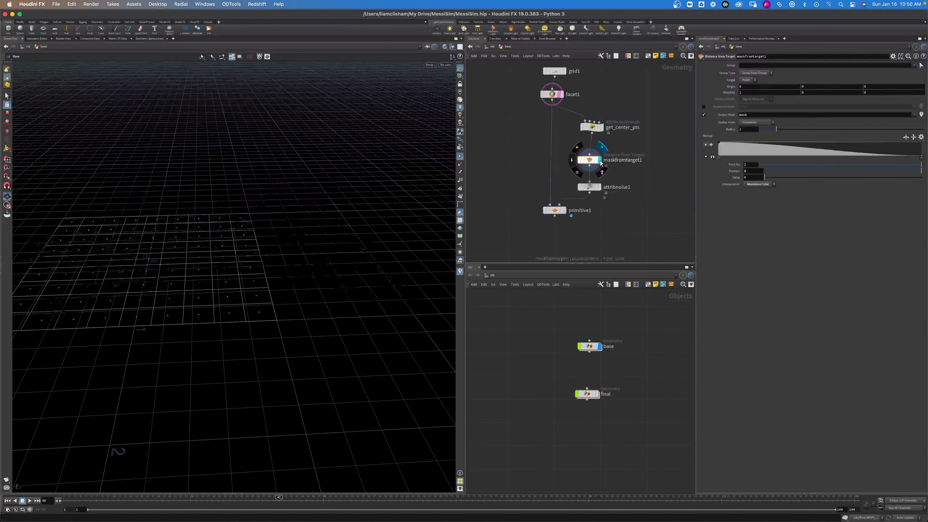
{"action": "left_click_drag", "start_coordinate": [252, 197], "coordinate": [228, 240]}
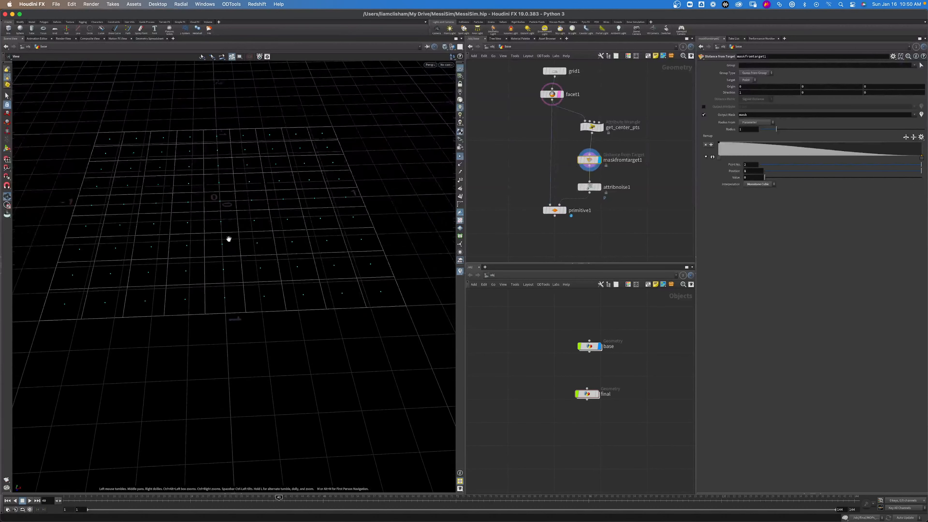
Name the output mask of maskfromtarget1 taco and set its target type to Plane.
{"action": "double_click", "coordinate": [750, 115]}
{"action": "type", "text": "taco"}
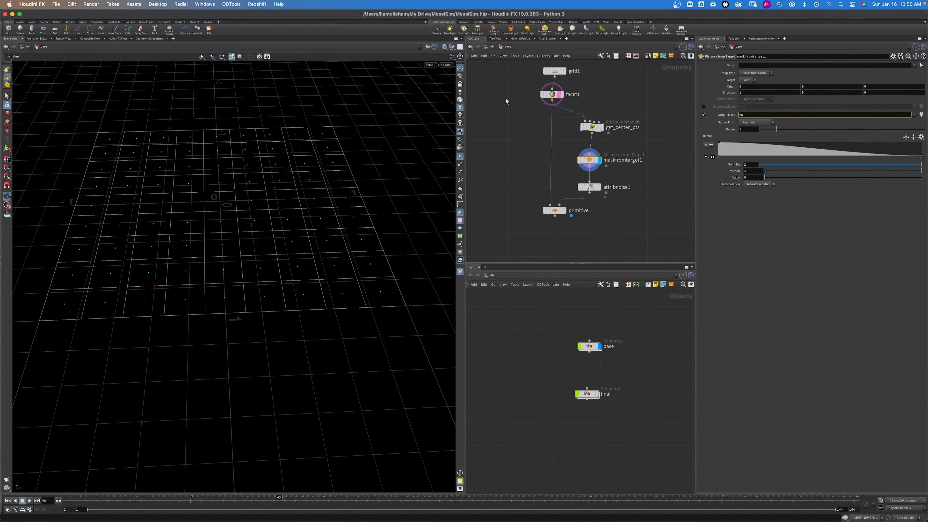
{"action": "key", "text": "Return"}
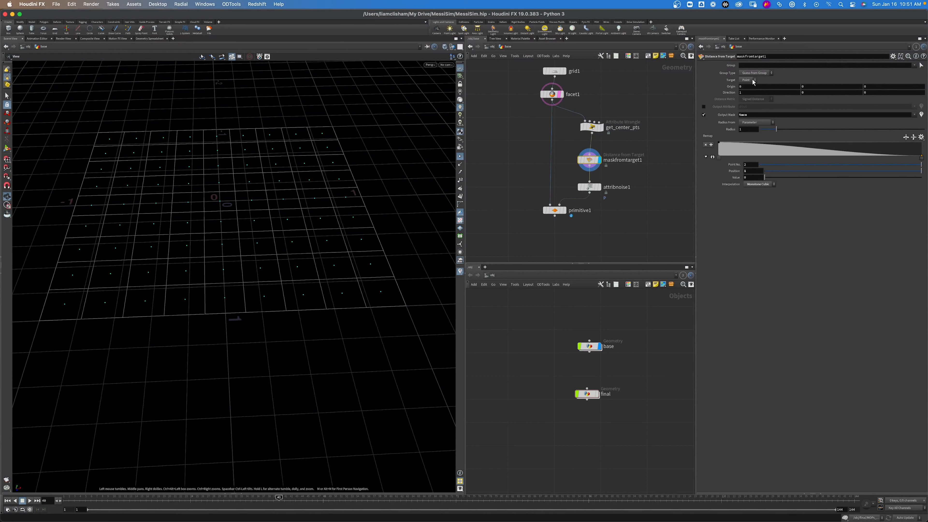
{"action": "left_click", "coordinate": [747, 79]}
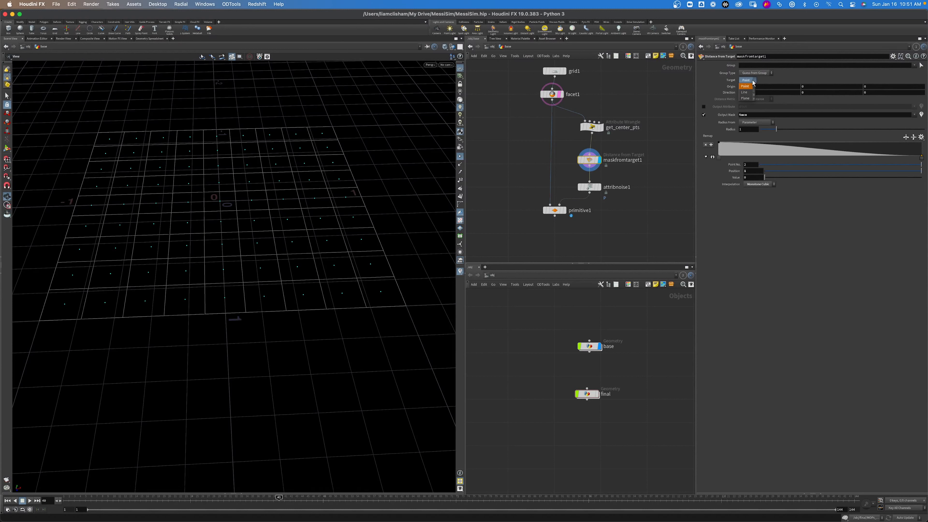
{"action": "left_click", "coordinate": [745, 98]}
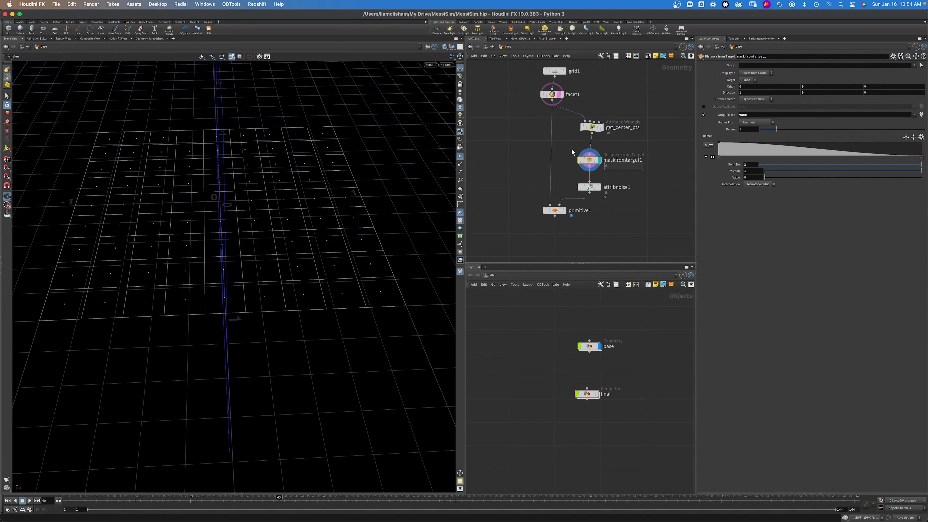
Show the mask plane's handle in the viewport and visualize the taco mask on the center points.
{"action": "key", "text": "Return"}
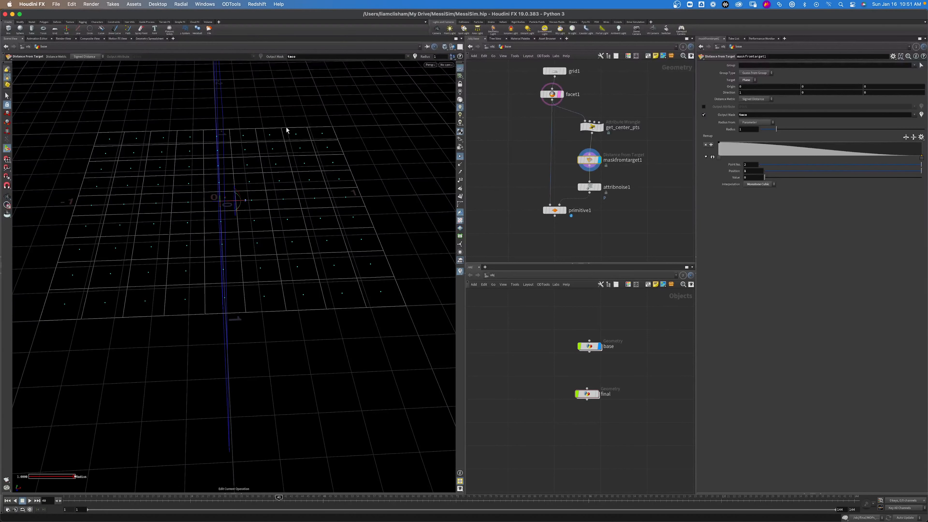
{"action": "mouse_move", "coordinate": [250, 218]}
{"action": "left_mouse_down", "text": "alt"}
{"action": "mouse_move", "coordinate": [226, 211]}
{"action": "mouse_move", "coordinate": [239, 214]}
{"action": "left_mouse_up", "text": "alt"}
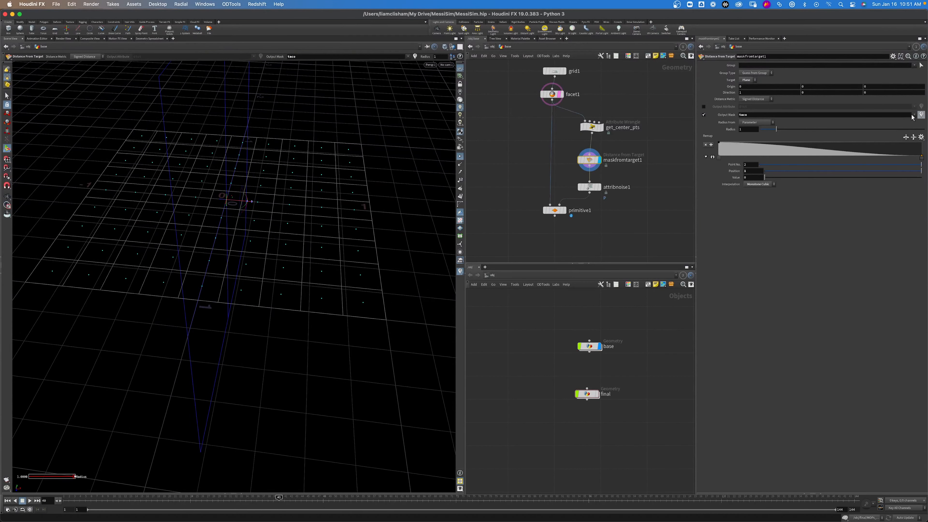
{"action": "left_click", "coordinate": [460, 156]}
{"action": "left_click_drag", "start_coordinate": [313, 186], "coordinate": [258, 179], "text": "alt"}
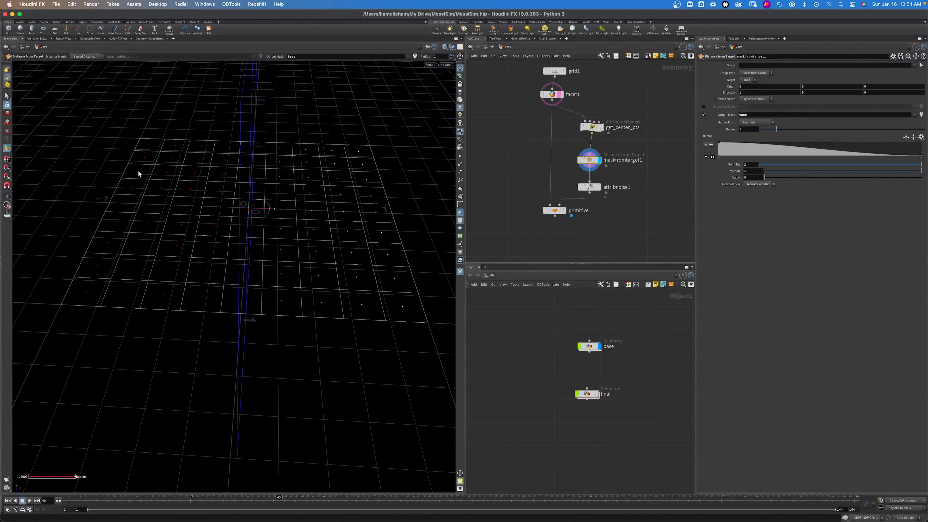
Display attribnoise1 and drive its blend with the taco attribute.
{"action": "left_click", "coordinate": [598, 187]}
{"action": "left_click", "coordinate": [598, 187]}
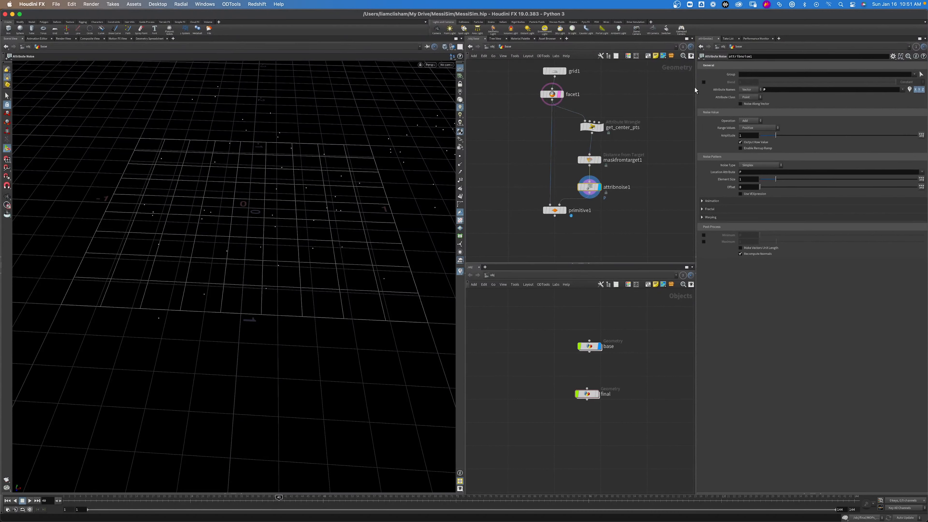
{"action": "left_click", "coordinate": [703, 82]}
{"action": "left_click", "coordinate": [909, 82]}
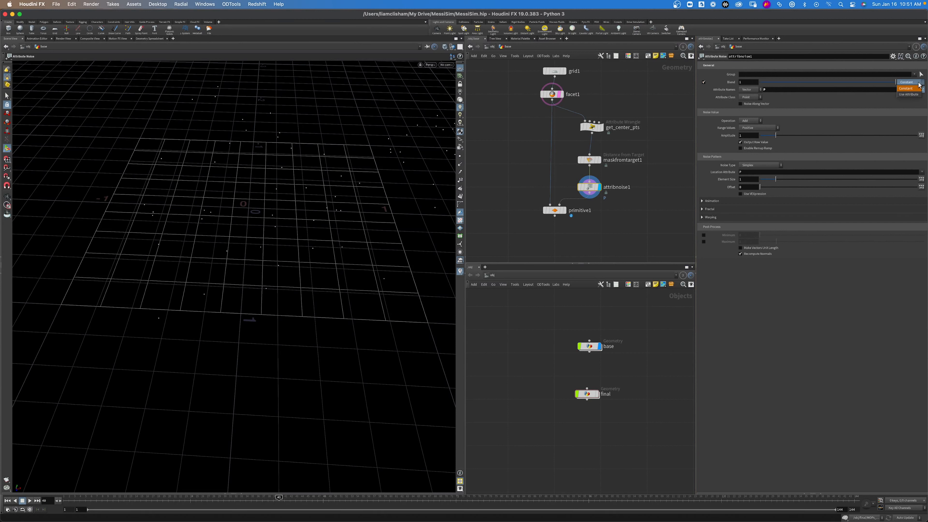
{"action": "left_click", "coordinate": [909, 94]}
{"action": "left_click_drag", "start_coordinate": [777, 90], "coordinate": [641, 84]}
{"action": "type", "text": "taco"}
{"action": "key", "text": "Return"}
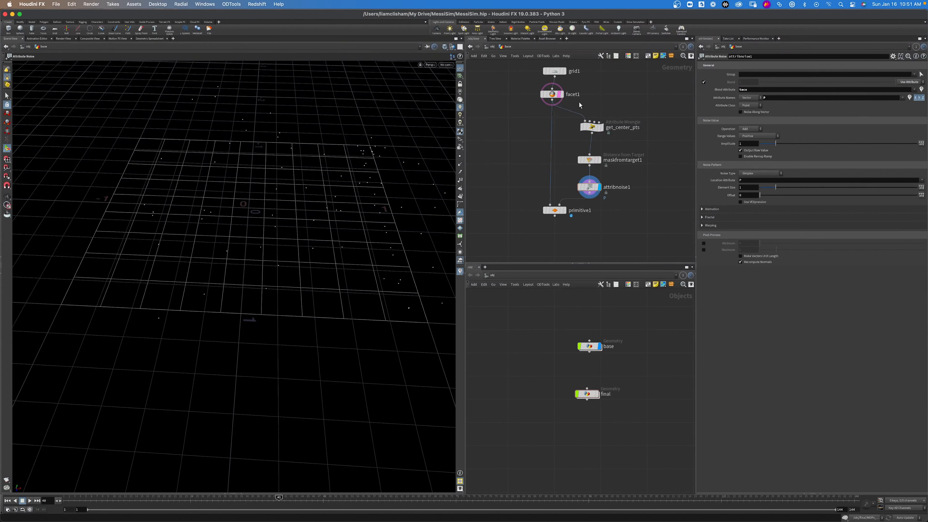
Insert a Remesh node directly after facet1 and turn on point display in the viewport.
{"action": "key", "text": "Tab"}
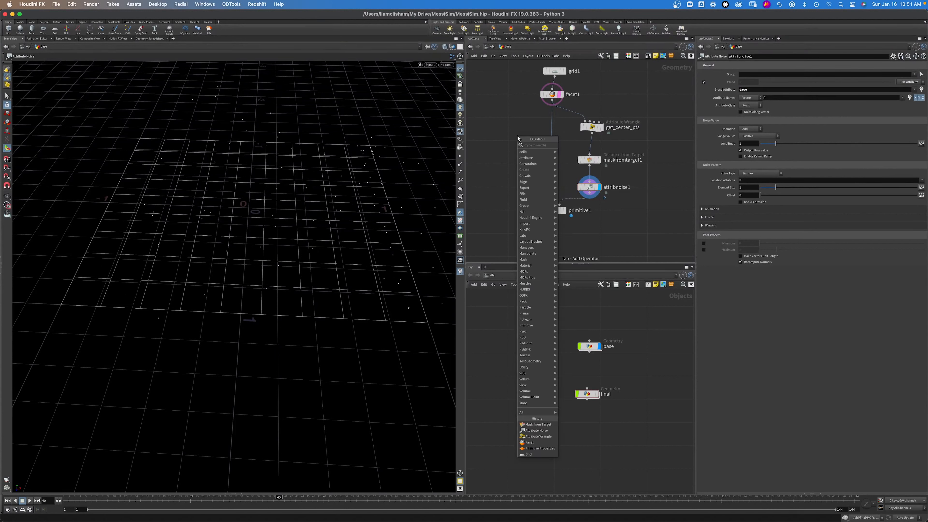
{"action": "type", "text": "col"}
{"action": "key", "text": "Return"}
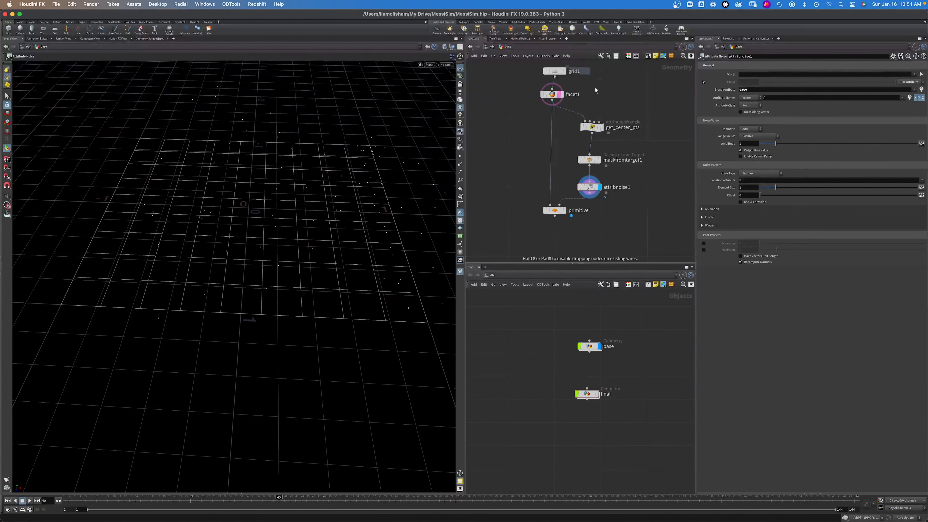
{"action": "left_click", "coordinate": [550, 114]}
{"action": "left_click_drag", "start_coordinate": [550, 113], "coordinate": [583, 120]}
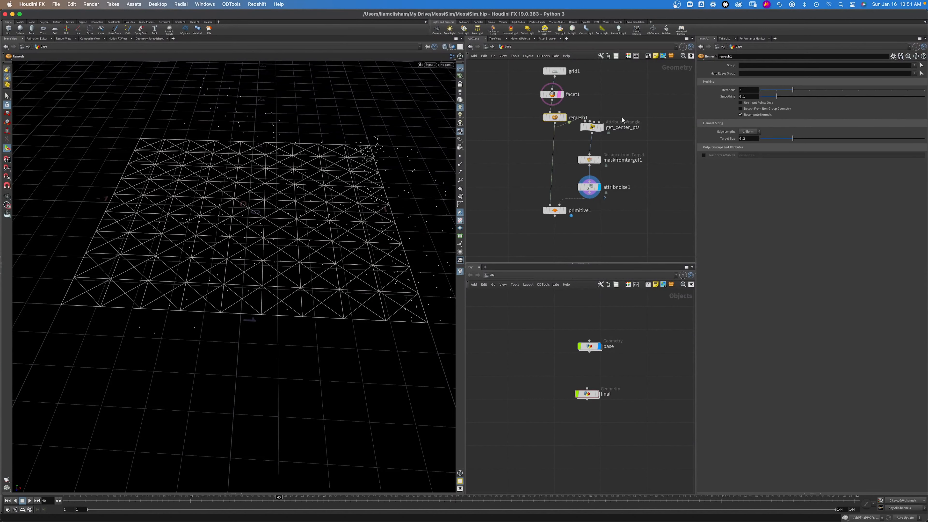
{"action": "left_click", "coordinate": [460, 156]}
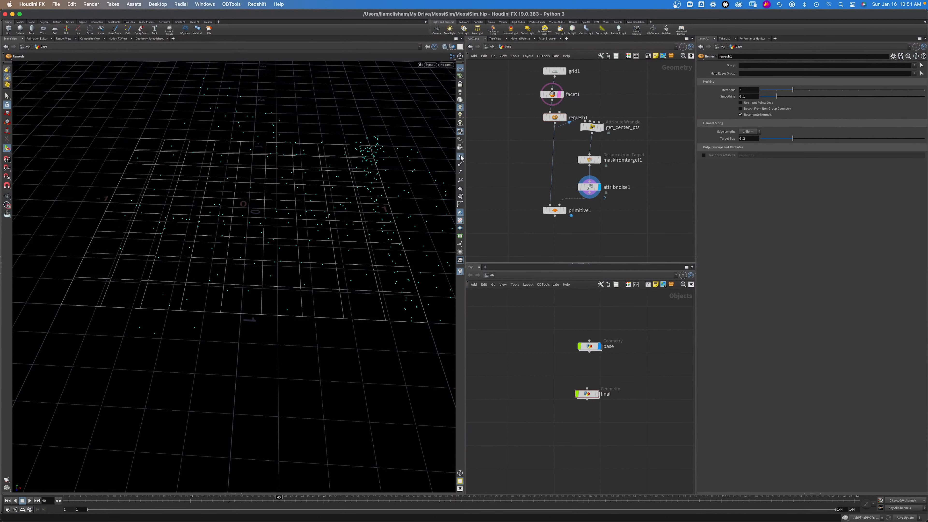
{"action": "middle_click_drag", "start_coordinate": [302, 168], "coordinate": [237, 203], "text": "alt"}
{"action": "left_click_drag", "start_coordinate": [265, 219], "coordinate": [284, 215], "text": "alt"}
Set the radius of maskfromtarget1 to 0.5 and move its mask plane along X to about -0.49.
{"action": "left_click", "coordinate": [607, 162]}
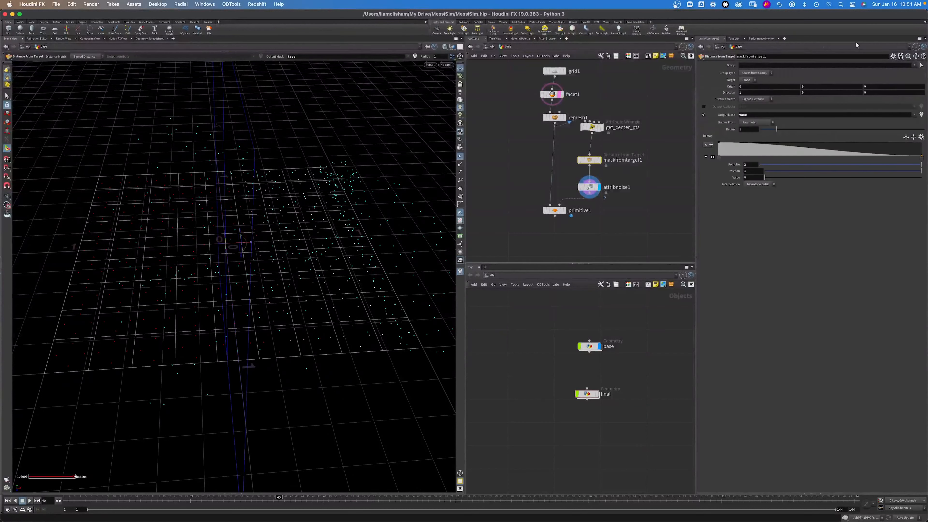
{"action": "mouse_move", "coordinate": [778, 130]}
{"action": "left_mouse_down"}
{"action": "mouse_move", "coordinate": [789, 126]}
{"action": "mouse_move", "coordinate": [767, 126]}
{"action": "left_mouse_up"}
{"action": "left_click", "coordinate": [753, 91]}
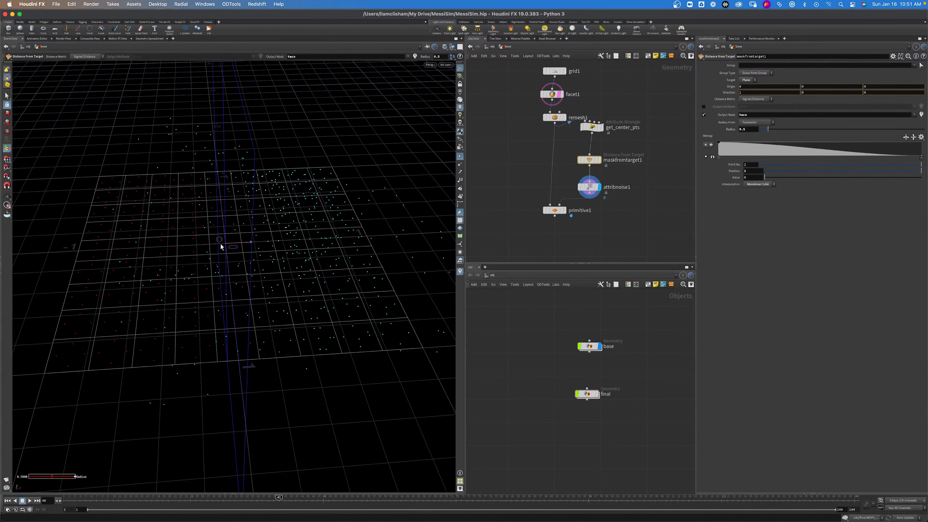
{"action": "left_click_drag", "start_coordinate": [218, 244], "coordinate": [174, 205]}
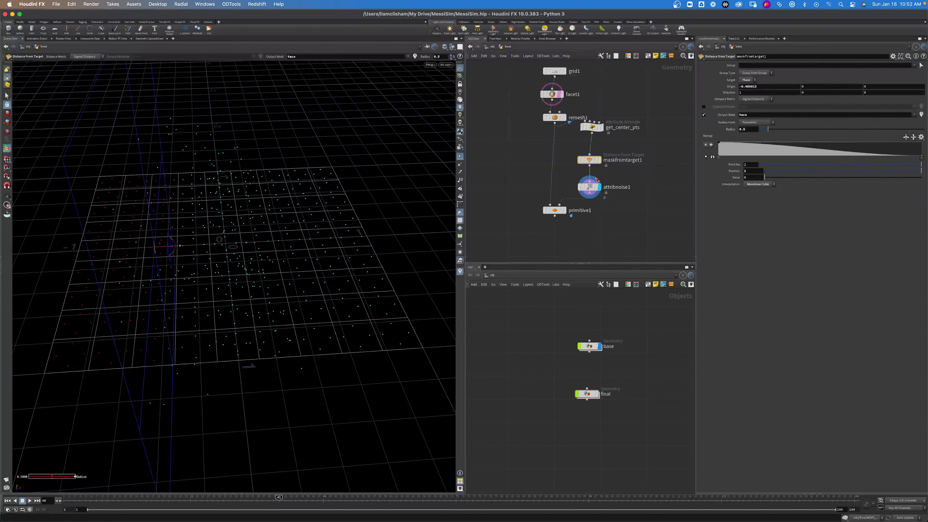
Move primitive1 further down the network and delete the maskfromtarget1 and attribnoise1 nodes.
{"action": "mouse_move", "coordinate": [560, 207]}
{"action": "left_click_drag", "start_coordinate": [560, 207], "coordinate": [559, 225]}
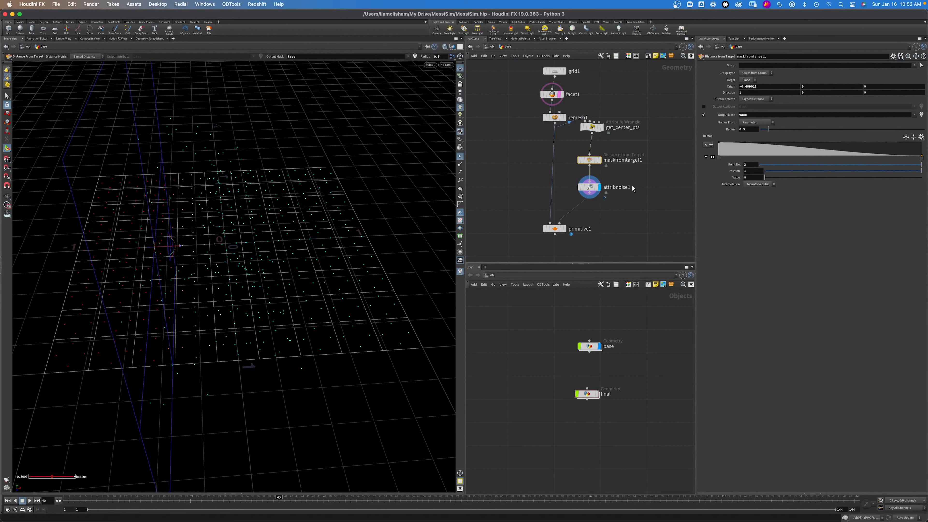
{"action": "left_click_drag", "start_coordinate": [647, 209], "coordinate": [562, 145]}
{"action": "key", "text": "Delete"}
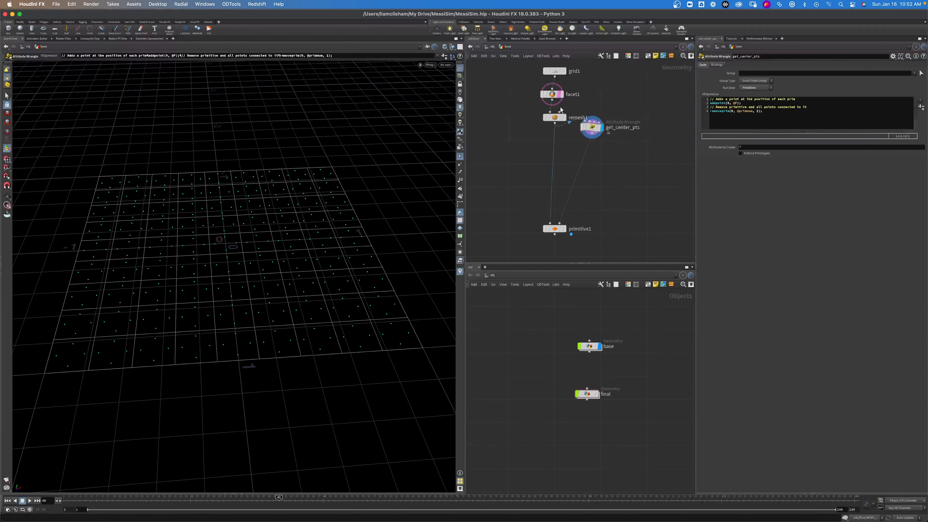
Set the target size of remesh1 to 0.1 and move get_center_pts clear of it in the network.
{"action": "left_click", "coordinate": [553, 117]}
{"action": "left_click_drag", "start_coordinate": [739, 139], "coordinate": [807, 120]}
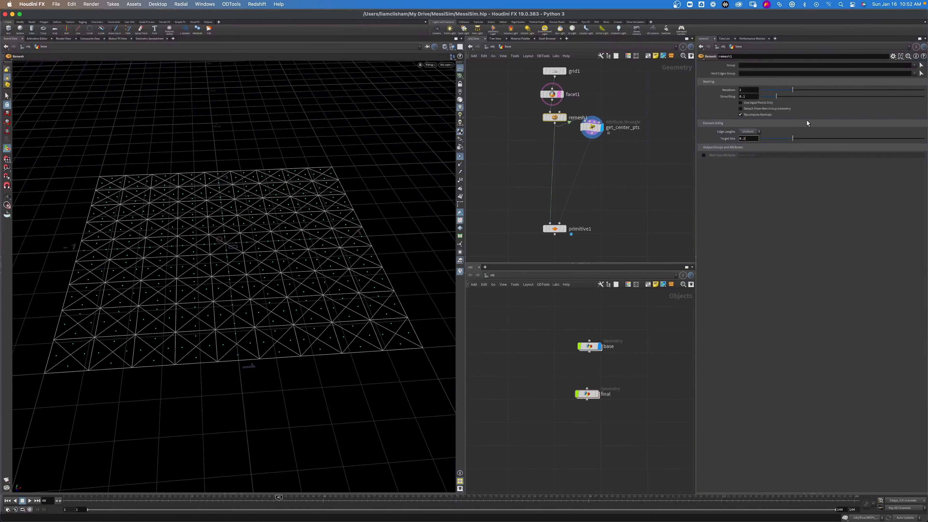
{"action": "type", "text": "0.1"}
{"action": "key", "text": "Return"}
{"action": "left_click", "coordinate": [600, 171]}
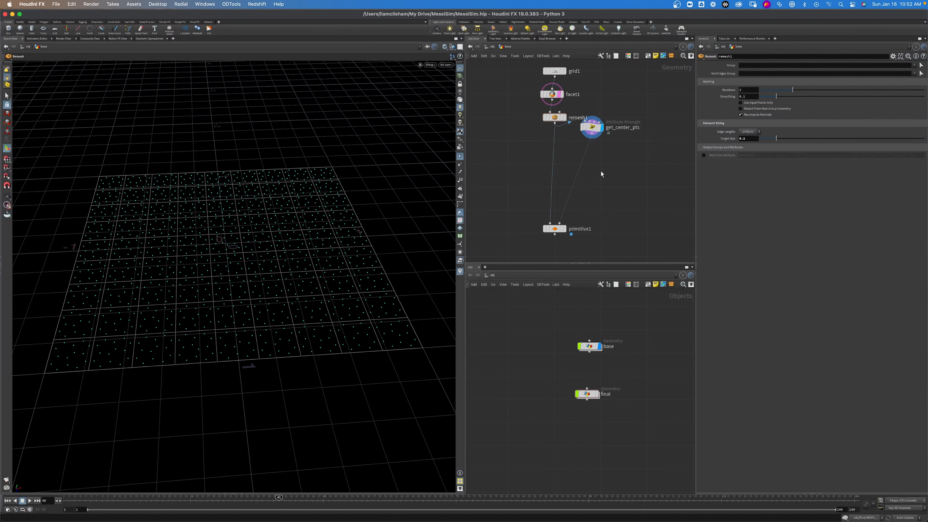
{"action": "left_click_drag", "start_coordinate": [593, 127], "coordinate": [603, 146]}
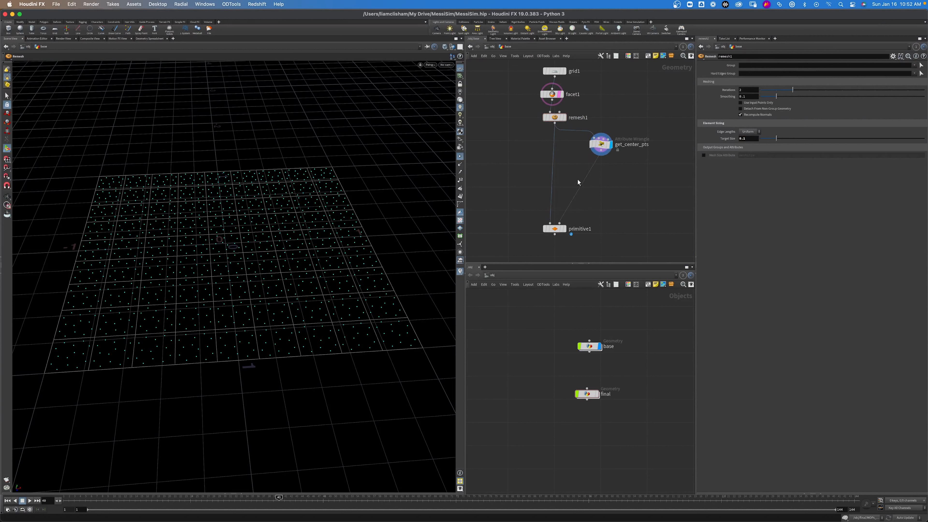
Insert a MOPs Noise Modifier between get_center_pts and primitive1 and place it below get_center_pts.
{"action": "key", "text": "Tab"}
{"action": "type", "text": "mop"}
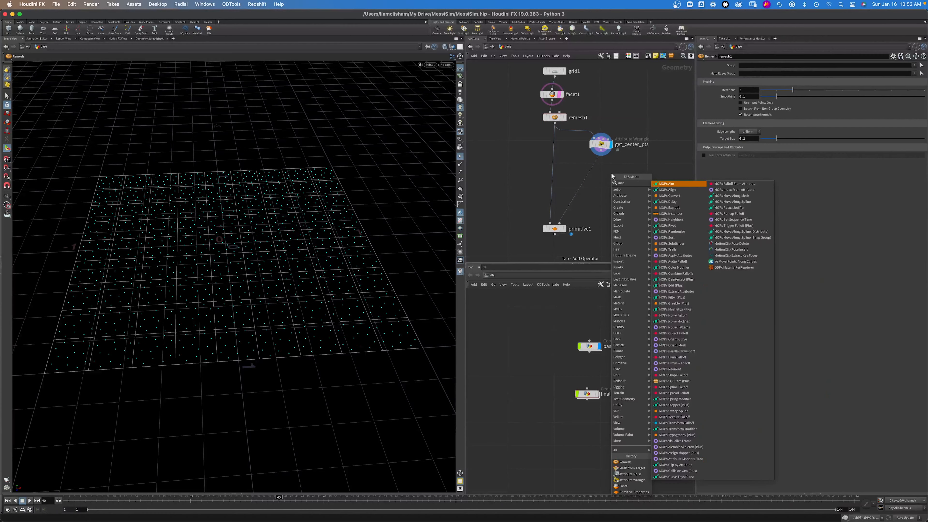
{"action": "type", "text": "s no"}
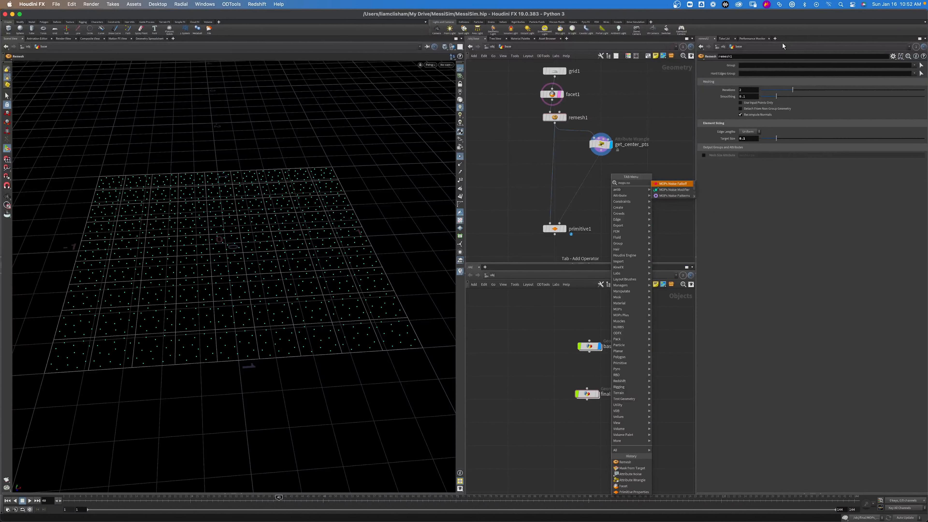
{"action": "key", "text": "Return"}
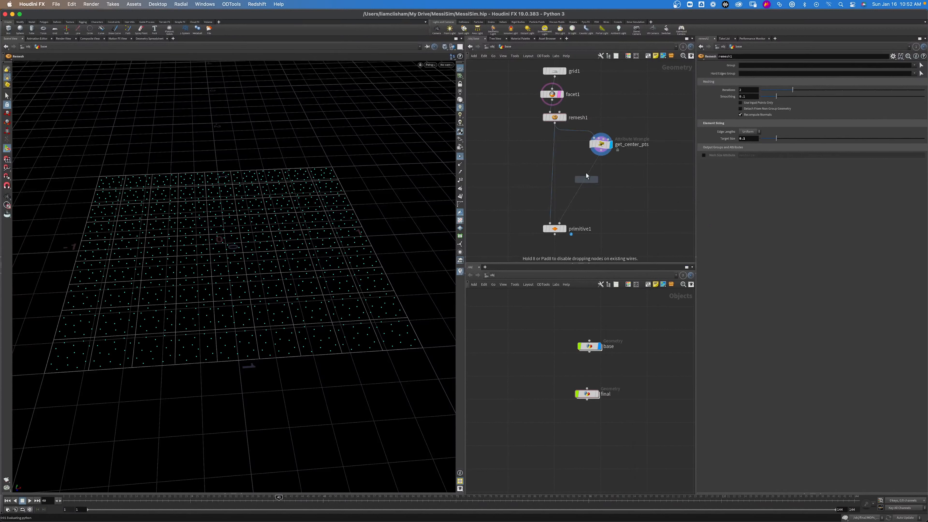
{"action": "left_click", "coordinate": [589, 175]}
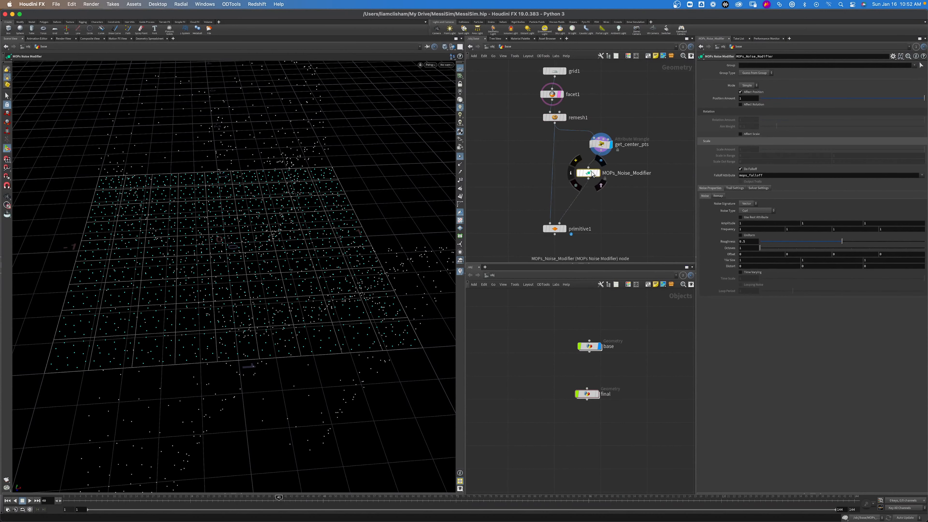
{"action": "left_click_drag", "start_coordinate": [591, 175], "coordinate": [604, 184]}
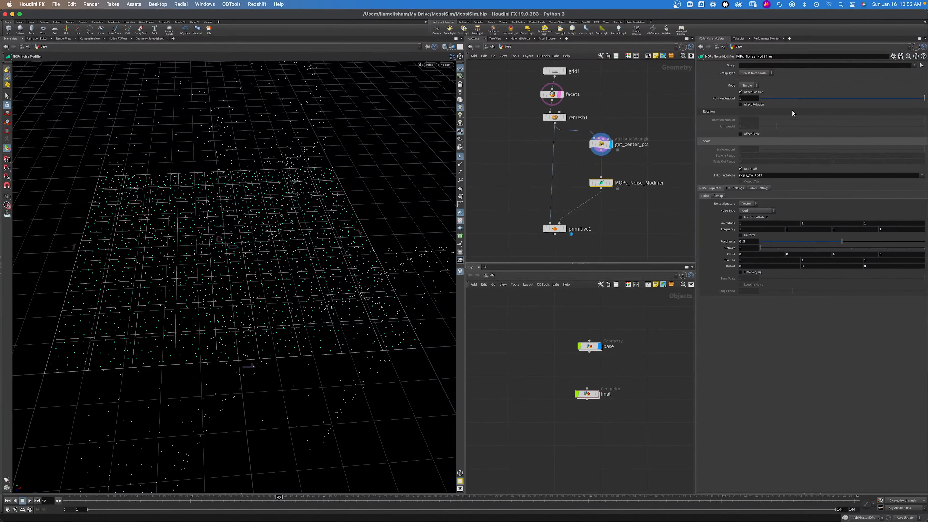
Make the MOPs Noise Modifier affect rotation and scale, and display the result of primitive1.
{"action": "left_click", "coordinate": [752, 105]}
{"action": "left_click", "coordinate": [751, 134]}
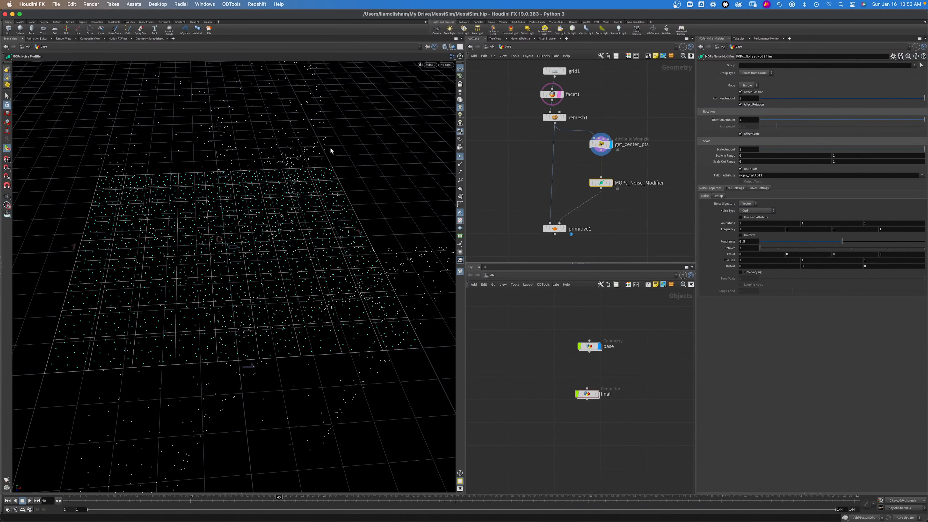
{"action": "left_click", "coordinate": [564, 229]}
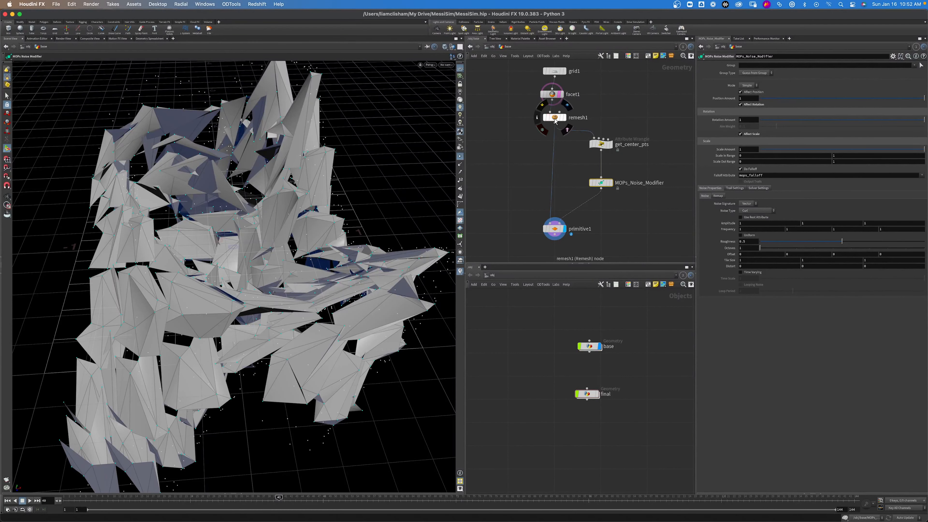
Reorder remesh1 to sit between grid1 and facet1, and space out the upper nodes.
{"action": "left_click_drag", "start_coordinate": [566, 118], "coordinate": [554, 84]}
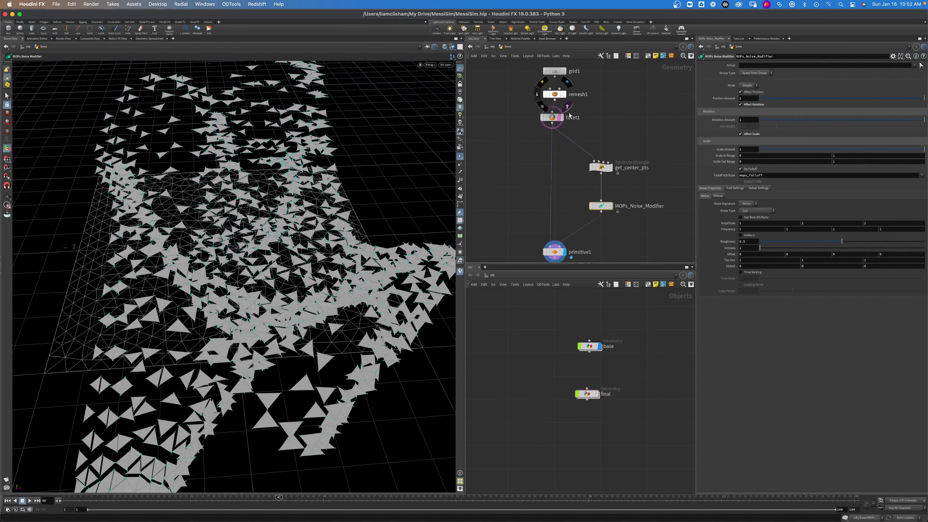
{"action": "left_click_drag", "start_coordinate": [551, 119], "coordinate": [555, 131]}
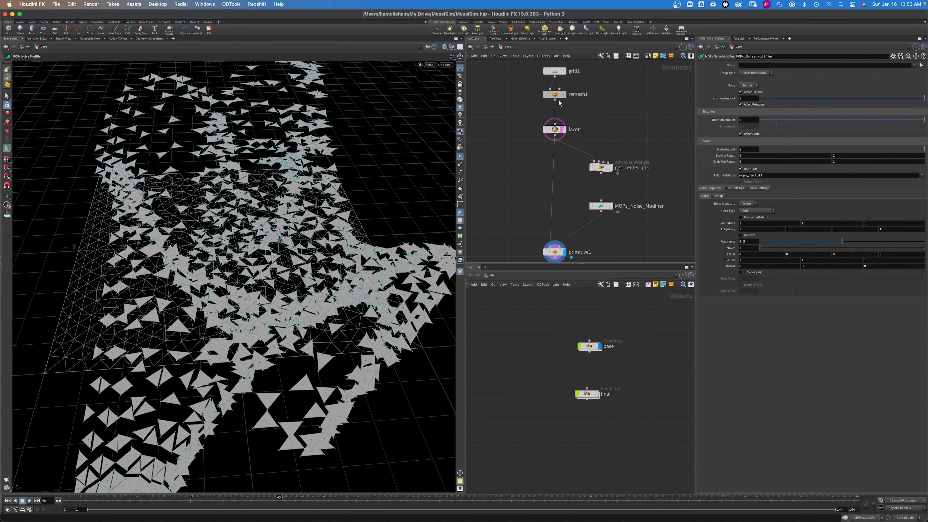
{"action": "left_click_drag", "start_coordinate": [557, 96], "coordinate": [557, 109]}
{"action": "left_click", "coordinate": [627, 119]}
{"action": "middle_click_drag", "start_coordinate": [614, 226], "coordinate": [621, 171]}
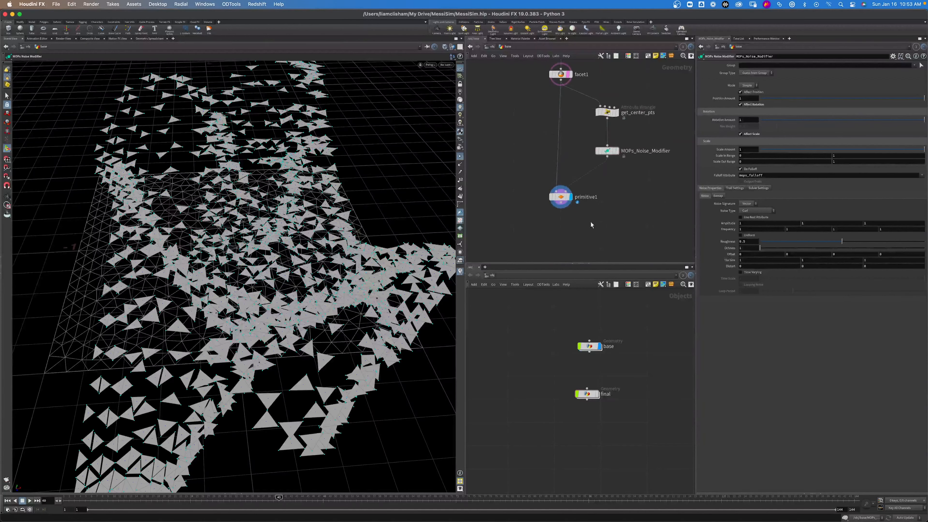
Turn on Uniform for the MOPs Noise Modifier's noise and set its frequency to 2.
{"action": "left_click", "coordinate": [561, 197]}
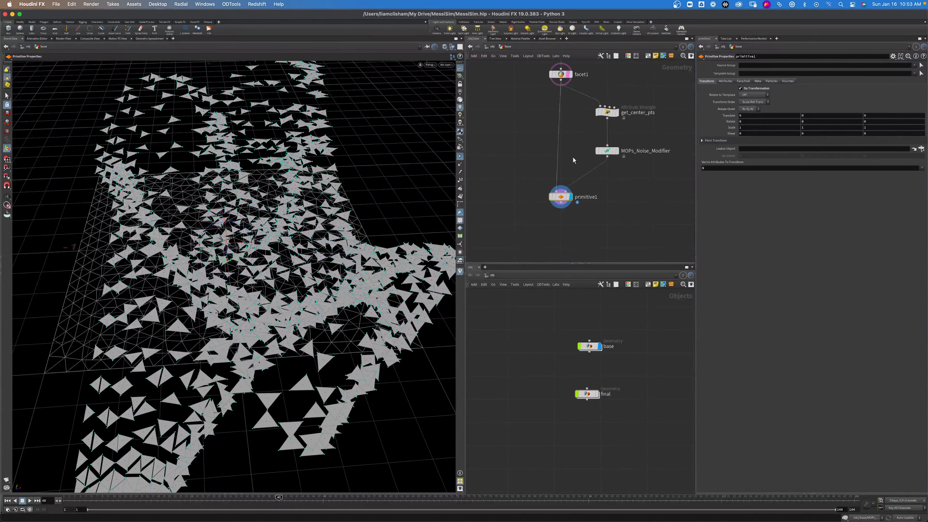
{"action": "left_click", "coordinate": [607, 151]}
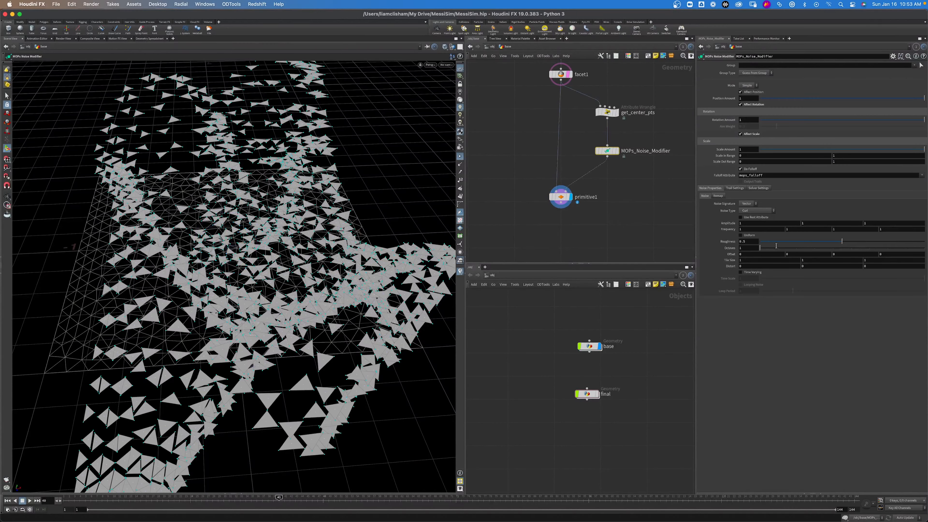
{"action": "left_click", "coordinate": [748, 236]}
{"action": "left_click", "coordinate": [758, 229]}
{"action": "type", "text": "2"}
{"action": "key", "text": "Return"}
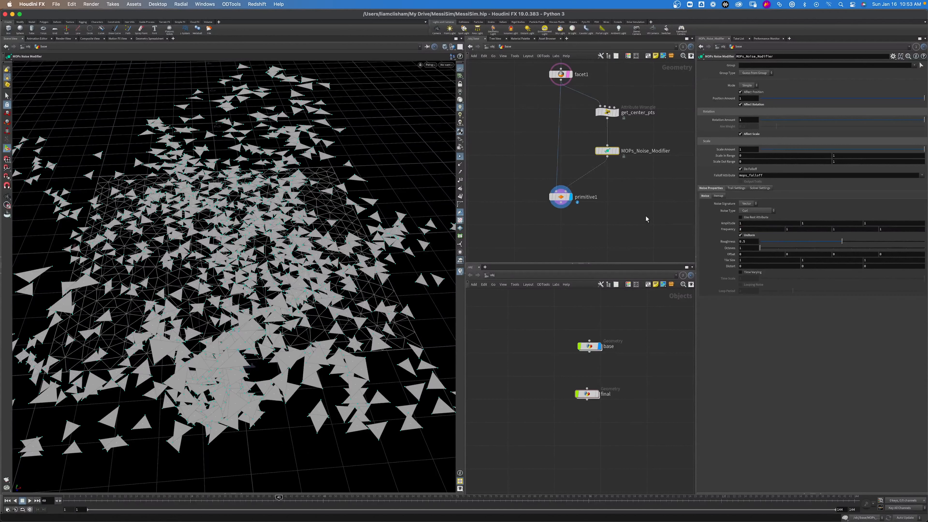
Lower the noise roughness of the MOPs Noise Modifier to about 0.33 and raise its octaves.
{"action": "left_click_drag", "start_coordinate": [842, 241], "coordinate": [793, 249]}
{"action": "right_click_drag", "start_coordinate": [208, 221], "coordinate": [199, 255], "text": "alt"}
{"action": "mouse_move", "coordinate": [199, 254]}
{"action": "left_mouse_down", "text": "alt"}
{"action": "mouse_move", "coordinate": [190, 205]}
{"action": "mouse_move", "coordinate": [196, 244]}
{"action": "left_mouse_up", "text": "alt"}
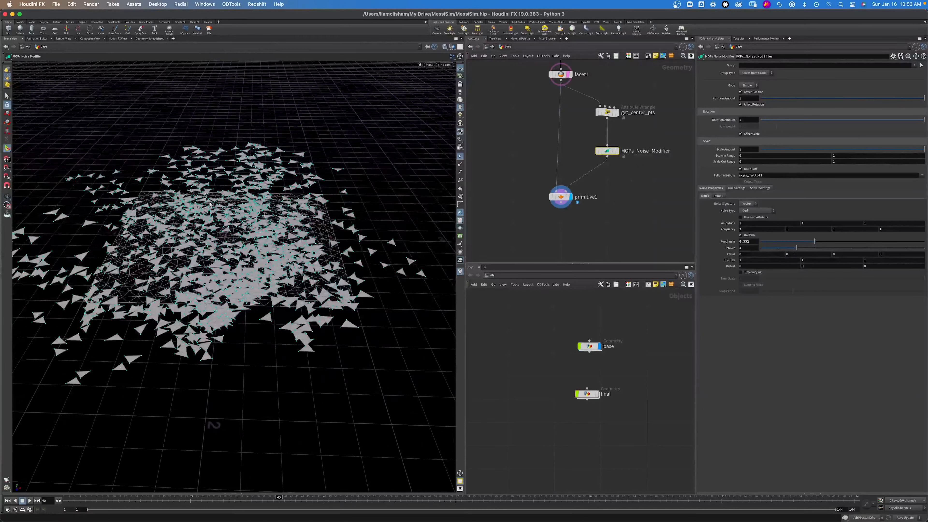
{"action": "middle_click_drag", "start_coordinate": [201, 225], "coordinate": [252, 249], "text": "alt"}
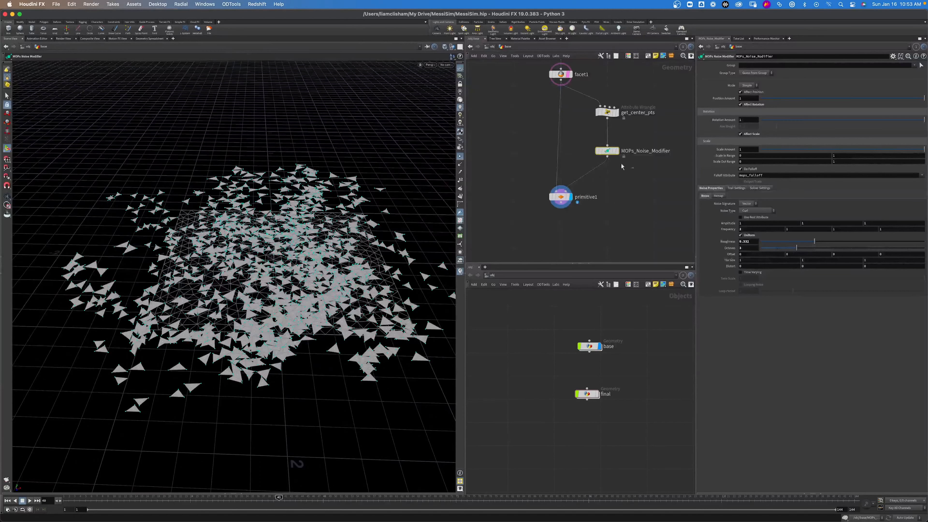
Set the rotation amount of the MOPs Noise Modifier to 45.
{"action": "key", "text": "Up"}
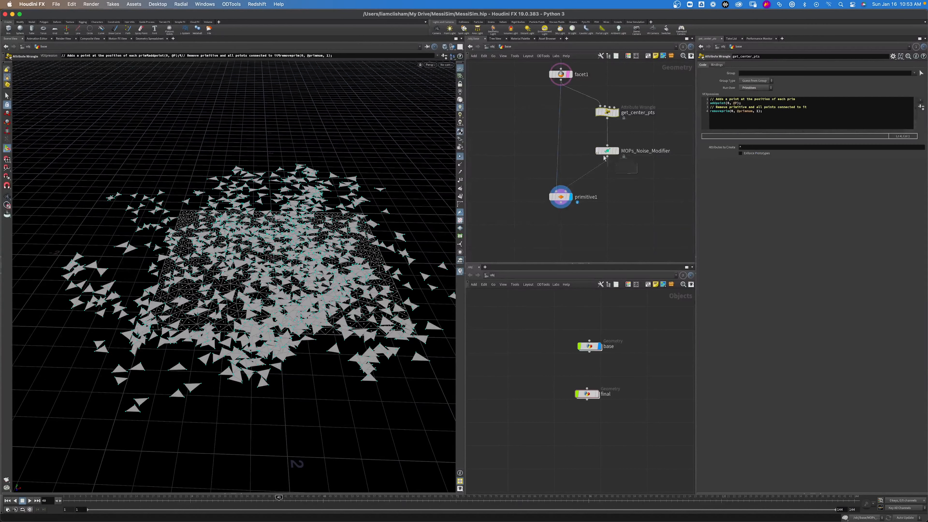
{"action": "key", "text": "Down"}
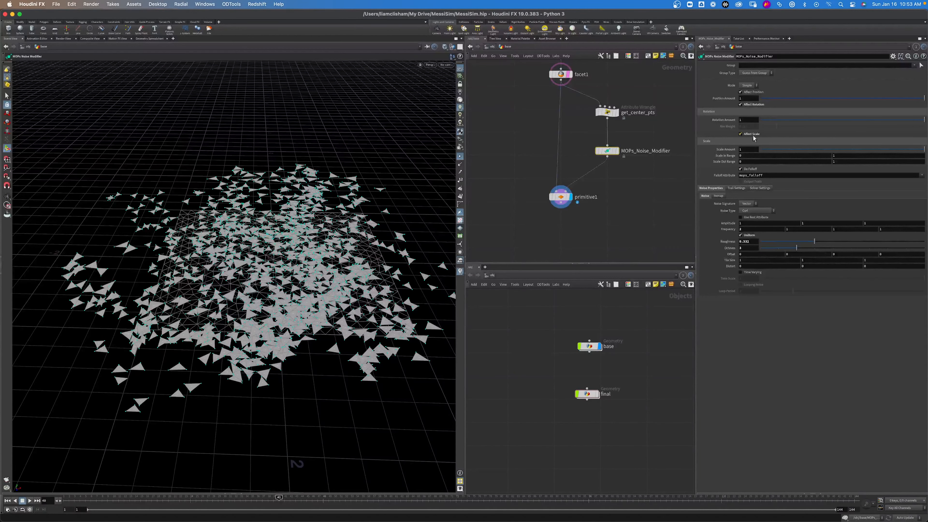
{"action": "left_click", "coordinate": [750, 120]}
{"action": "type", "text": "45"}
{"action": "key", "text": "Return"}
Set Rotate to Template to On in primitive1.
{"action": "left_click", "coordinate": [562, 196]}
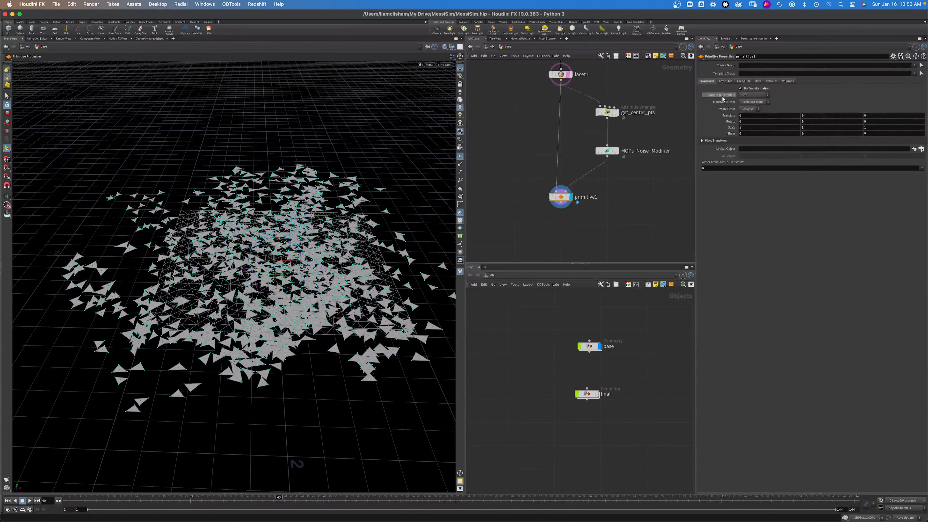
{"action": "left_click", "coordinate": [757, 96]}
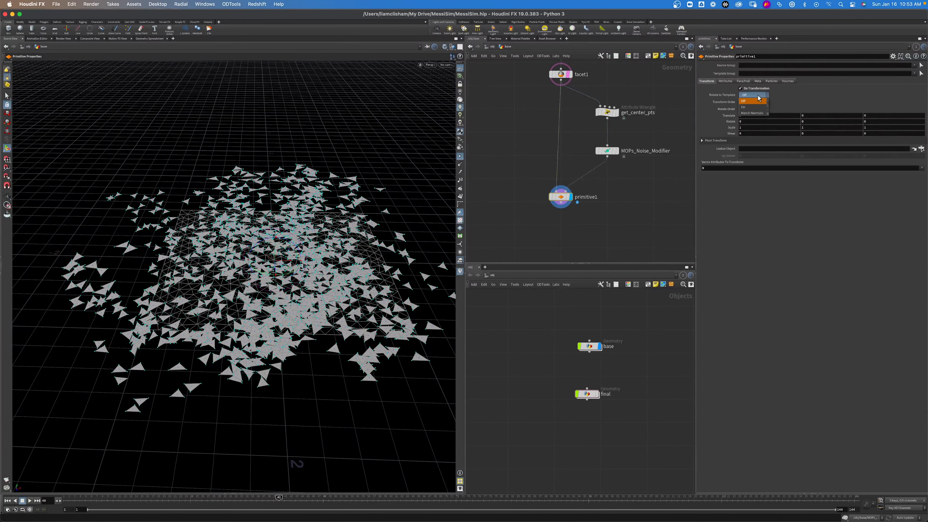
{"action": "left_click", "coordinate": [756, 107]}
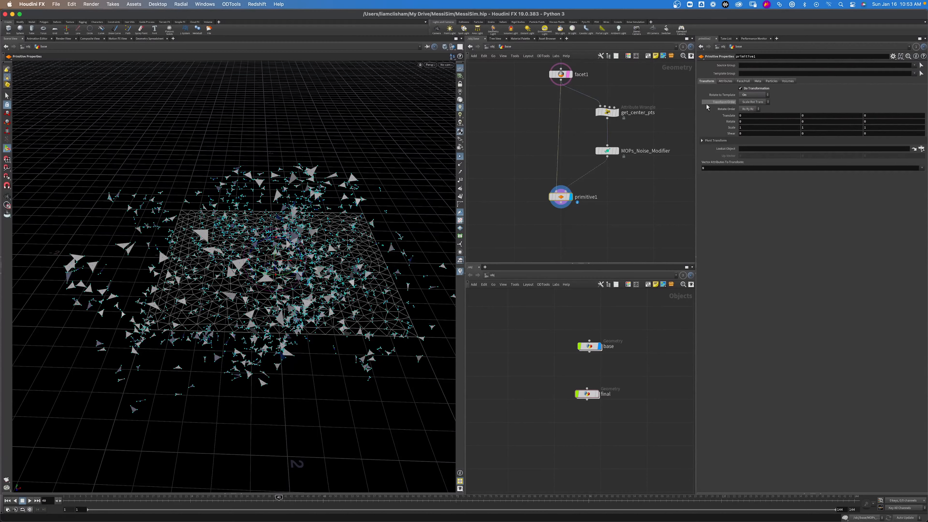
Examine the scattered pieces from a lower angle and check the MOPs Noise Modifier's scale settings.
{"action": "right_click_drag", "start_coordinate": [233, 260], "coordinate": [219, 289], "text": "alt"}
{"action": "left_click_drag", "start_coordinate": [219, 289], "coordinate": [374, 226], "text": "alt"}
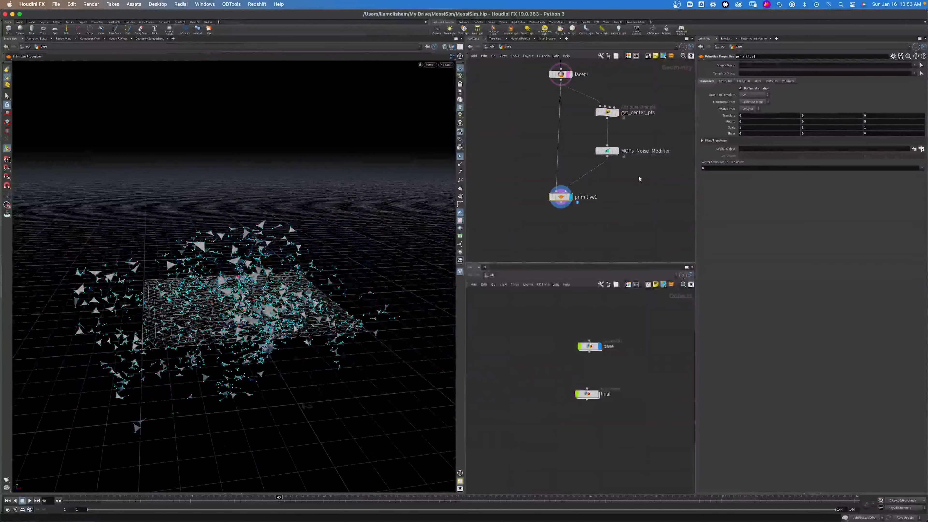
{"action": "left_click", "coordinate": [606, 150]}
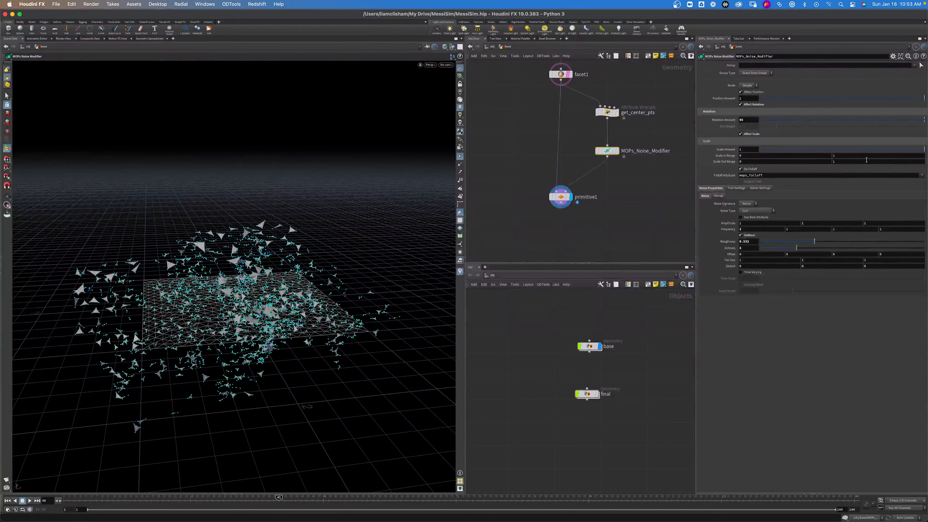
{"action": "mouse_move", "coordinate": [905, 150]}
{"action": "left_mouse_down"}
{"action": "mouse_move", "coordinate": [765, 149]}
{"action": "mouse_move", "coordinate": [924, 152]}
{"action": "left_mouse_up"}
Open the final object's network and show its MOPs Noise Modifier's parameters in a second parameter pane for comparison.
{"action": "double_click", "coordinate": [588, 394]}
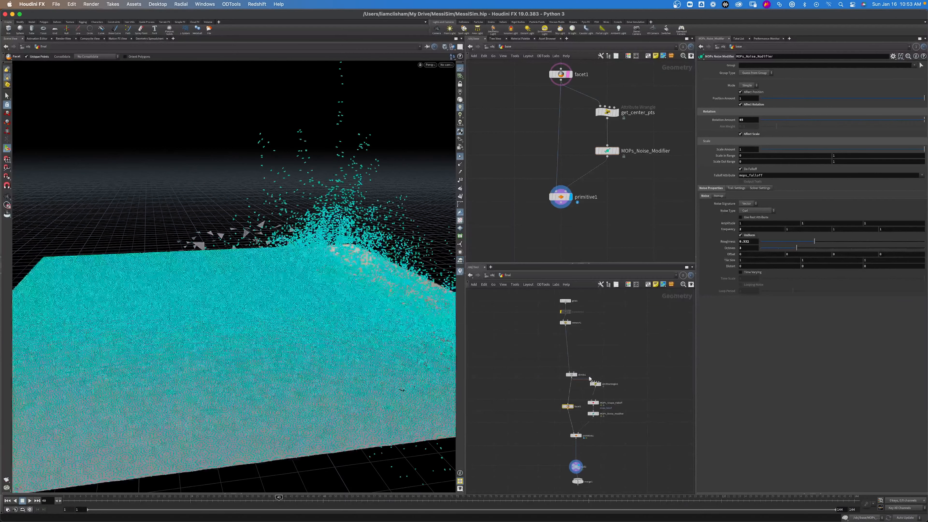
{"action": "middle_click_drag", "start_coordinate": [598, 367], "coordinate": [593, 338]}
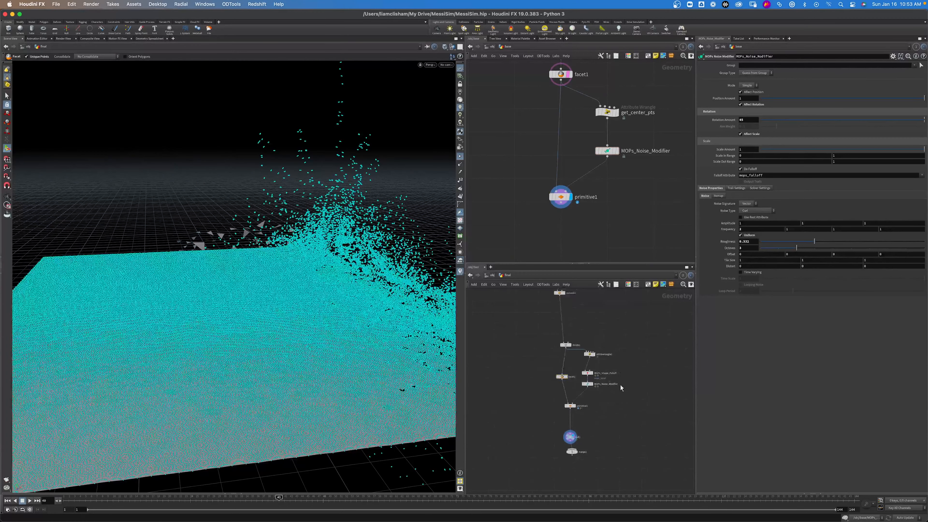
{"action": "left_click", "coordinate": [587, 384]}
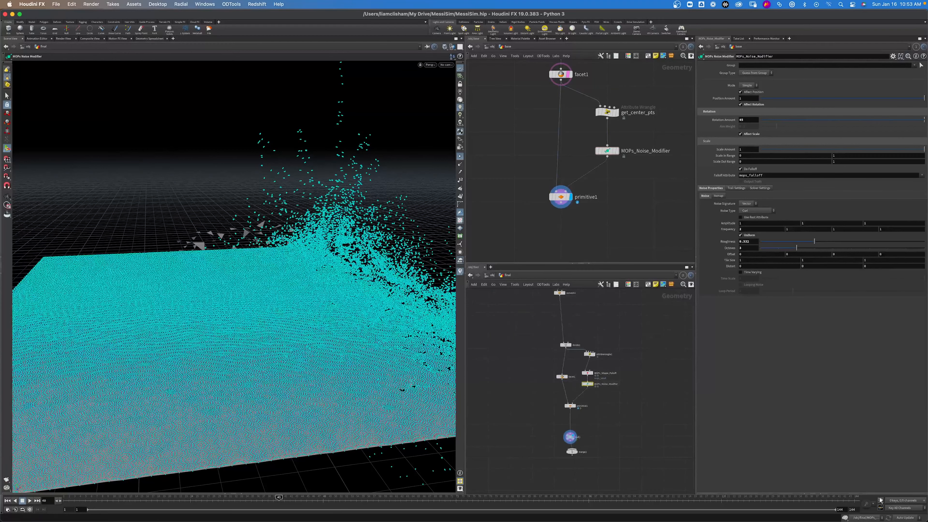
{"action": "left_click", "coordinate": [829, 494]}
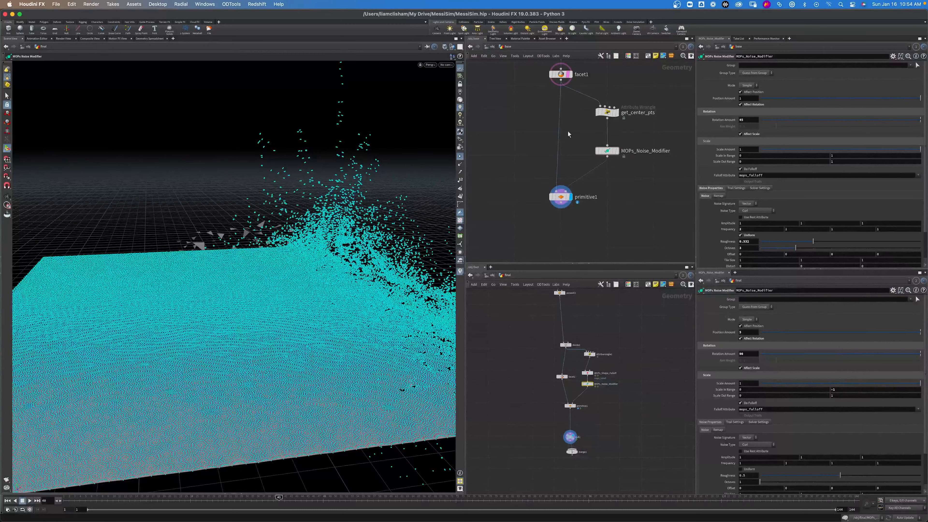
Set the upper limit of Scale In Range to -1 in the base object's MOPs Noise Modifier.
{"action": "left_click", "coordinate": [607, 150]}
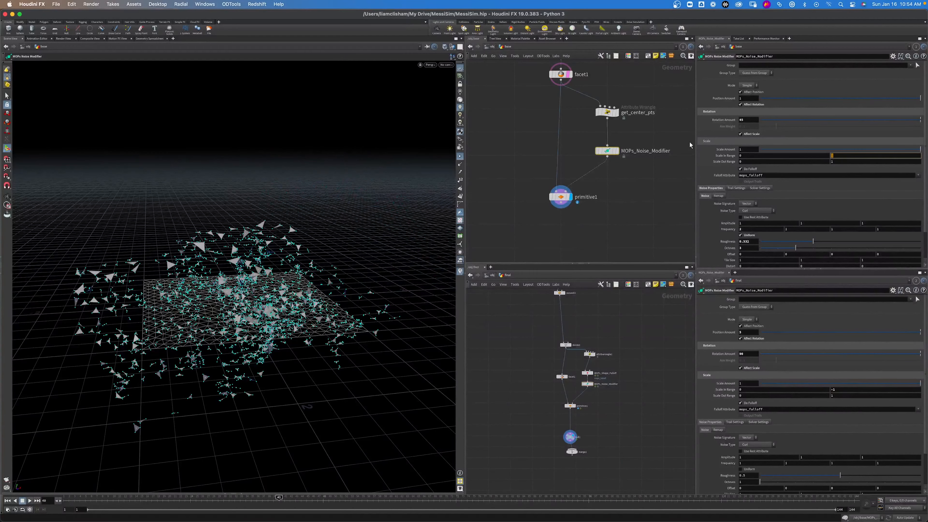
{"action": "type", "text": "-1"}
{"action": "key", "text": "Return"}
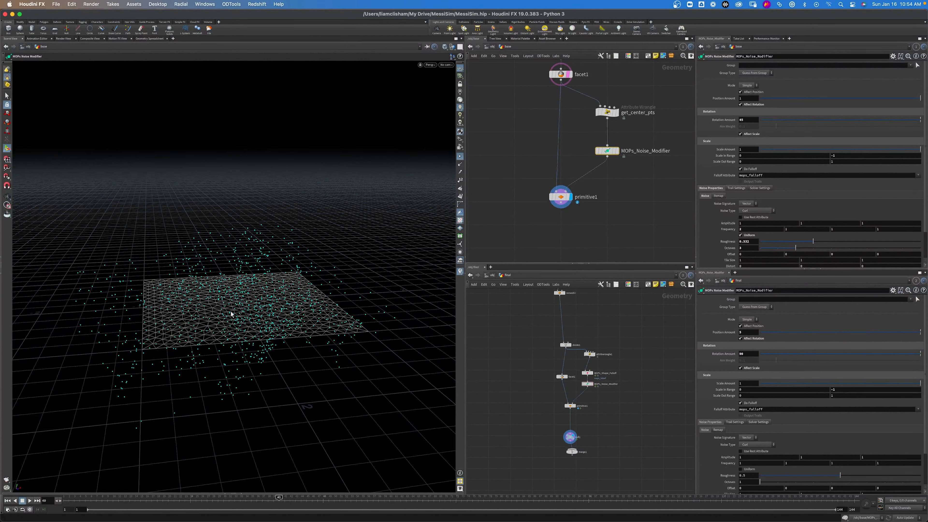
Insert a MOPs Shape Falloff node between get_center_pts and MOPs_Noise_Modifier and space the nodes apart.
{"action": "key", "text": "Down"}
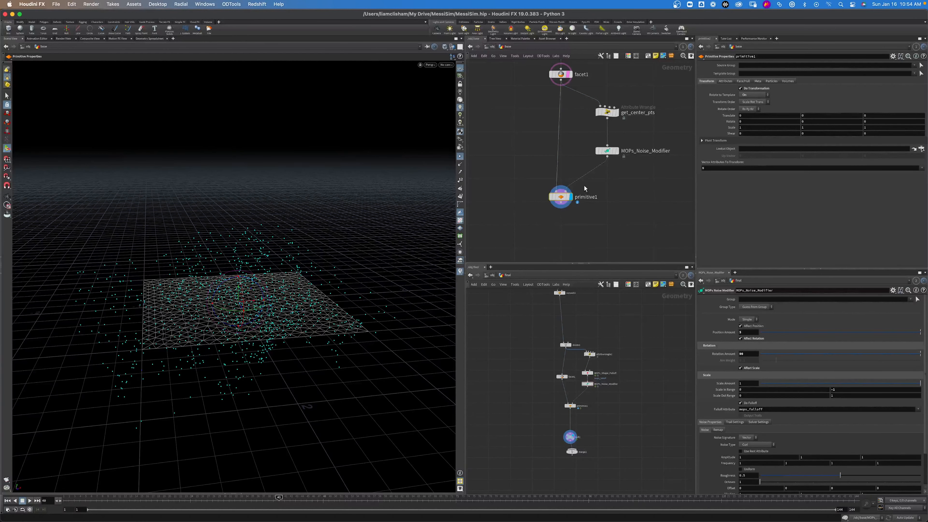
{"action": "key", "text": "Tab"}
{"action": "type", "text": "fall"}
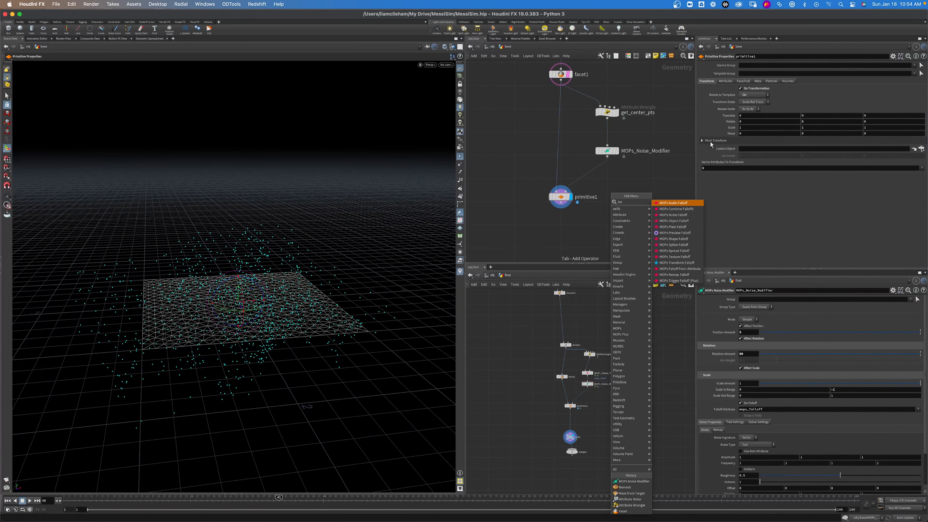
{"action": "left_click", "coordinate": [678, 238]}
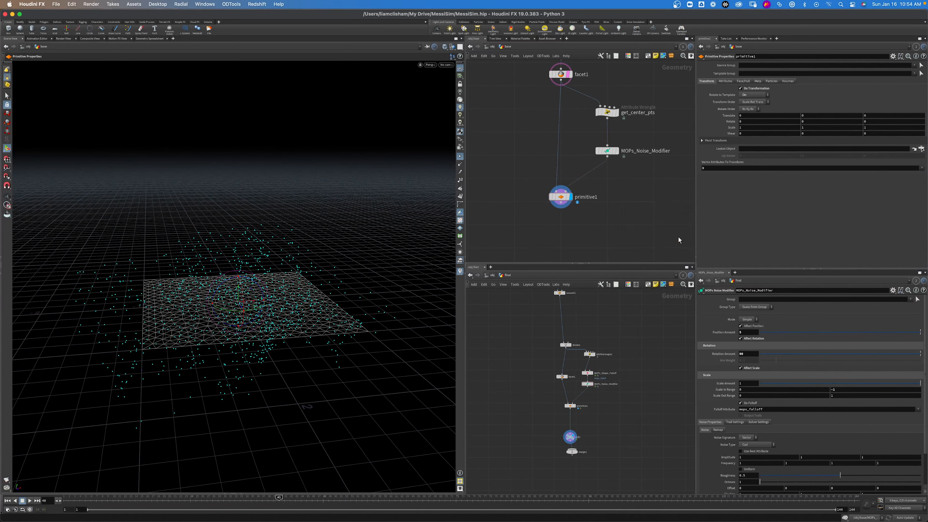
{"action": "left_click", "coordinate": [609, 136]}
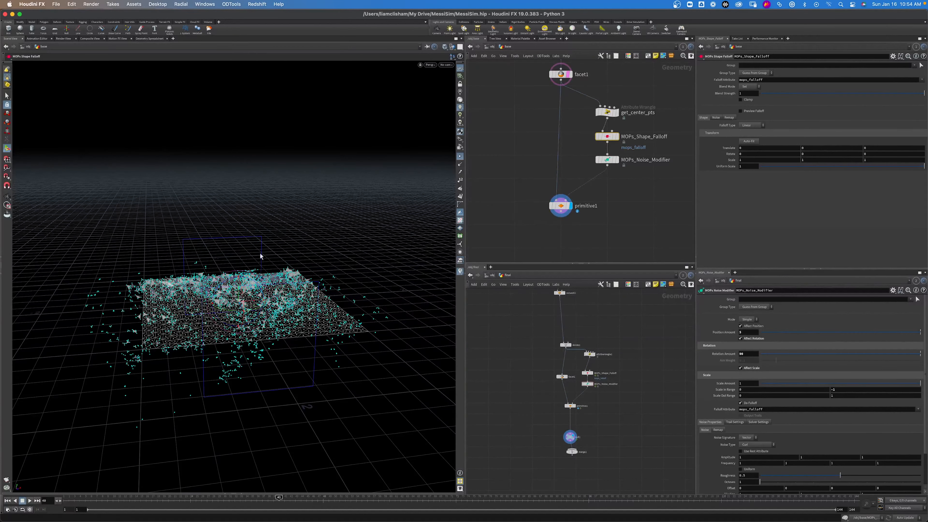
{"action": "scroll", "coordinate": [261, 256], "scroll_direction": "up", "scroll_amount": 3}
{"action": "left_click_drag", "start_coordinate": [288, 265], "coordinate": [303, 296], "text": "alt"}
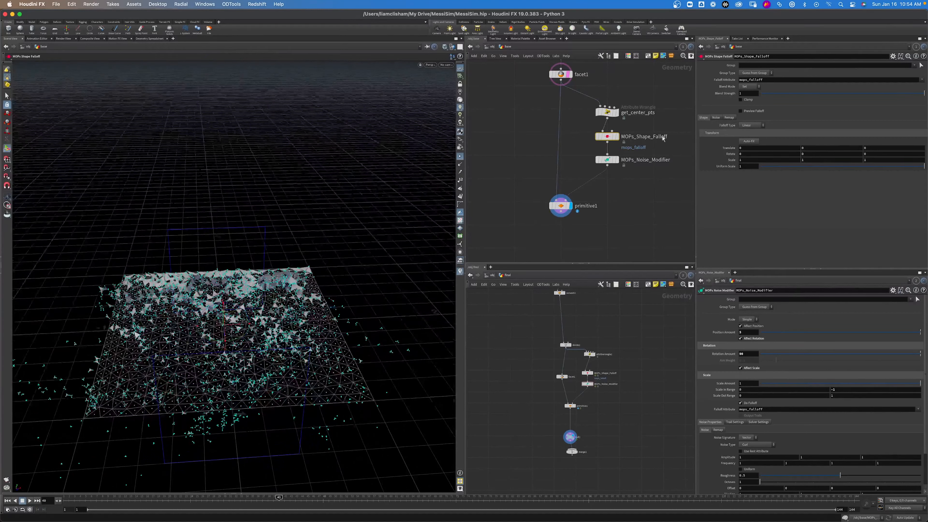
{"action": "left_click_drag", "start_coordinate": [609, 161], "coordinate": [608, 175]}
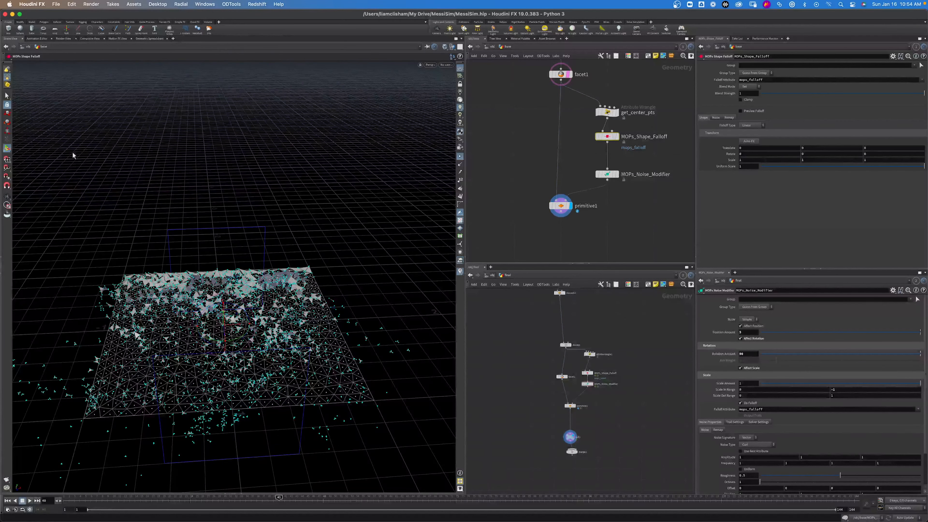
Display the MOPs Shape Falloff node's output and set the target size of remesh1 to 0.05.
{"action": "left_click", "coordinate": [616, 136]}
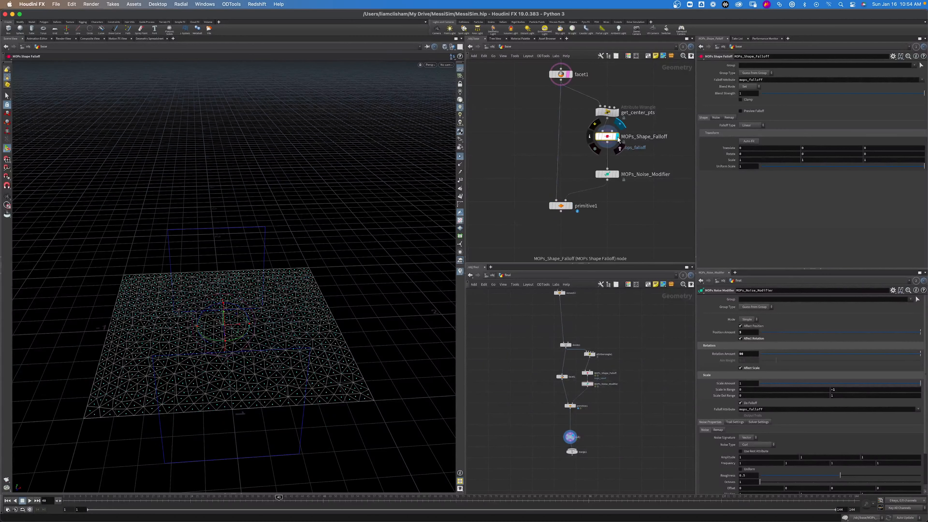
{"action": "scroll", "coordinate": [595, 87], "scroll_direction": "up", "scroll_amount": 3}
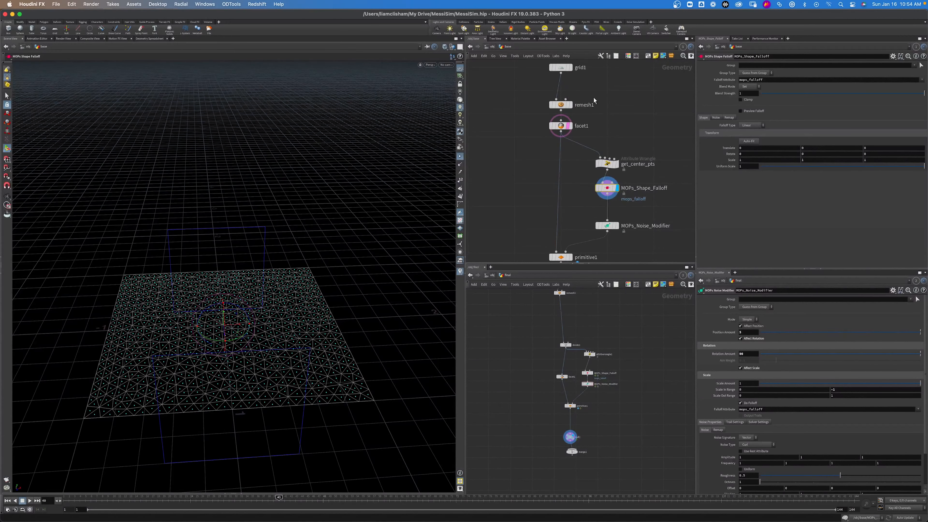
{"action": "left_click", "coordinate": [560, 104]}
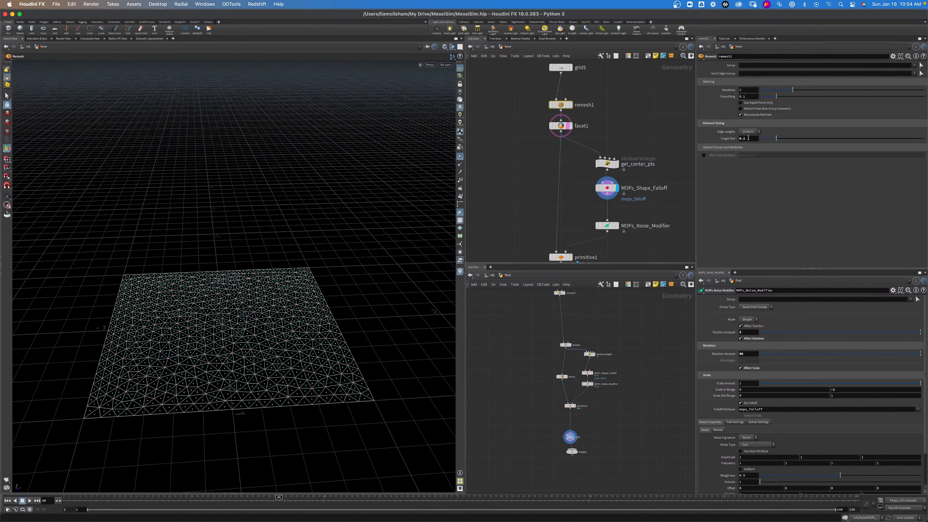
{"action": "double_click", "coordinate": [747, 138]}
{"action": "type", "text": "0.05"}
{"action": "key", "text": "Return"}
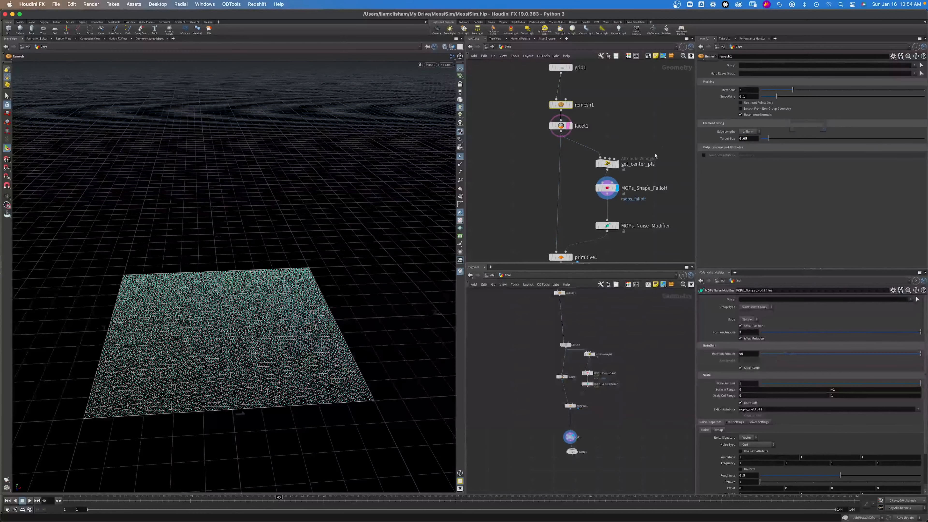
Turn on Preview Falloff for the MOPs Shape Falloff and set its Y rotation to 90.
{"action": "left_click", "coordinate": [636, 199]}
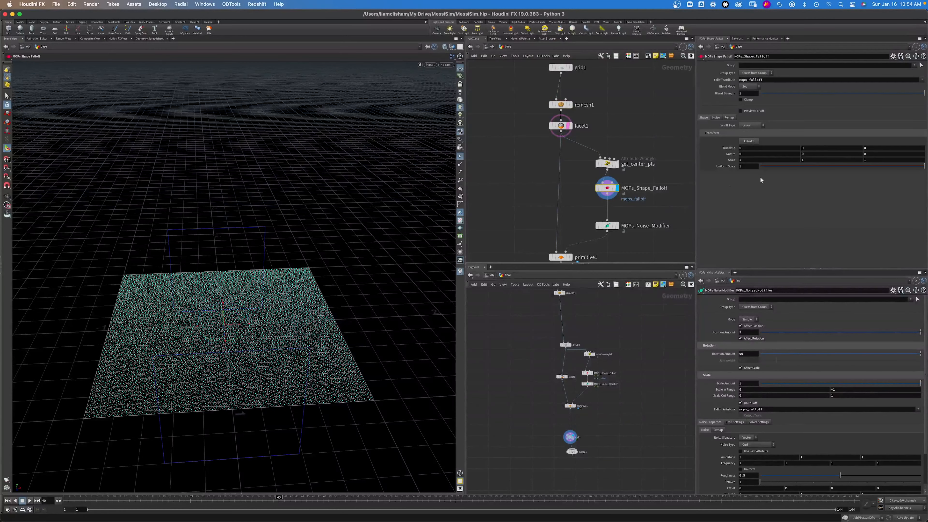
{"action": "left_click", "coordinate": [757, 111]}
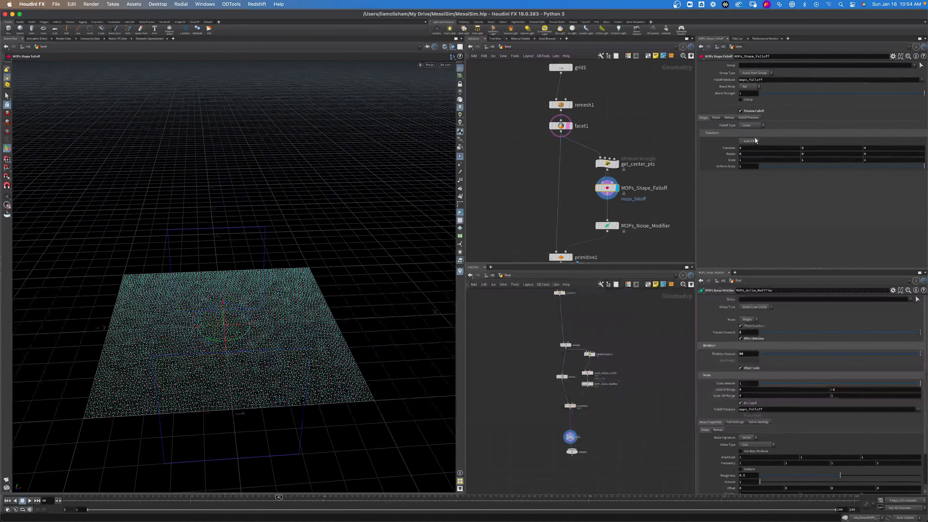
{"action": "type", "text": "0"}
{"action": "key", "text": "Tab"}
{"action": "type", "text": "90"}
{"action": "key", "text": "Return"}
{"action": "left_click", "coordinate": [740, 112]}
{"action": "left_click", "coordinate": [754, 111]}
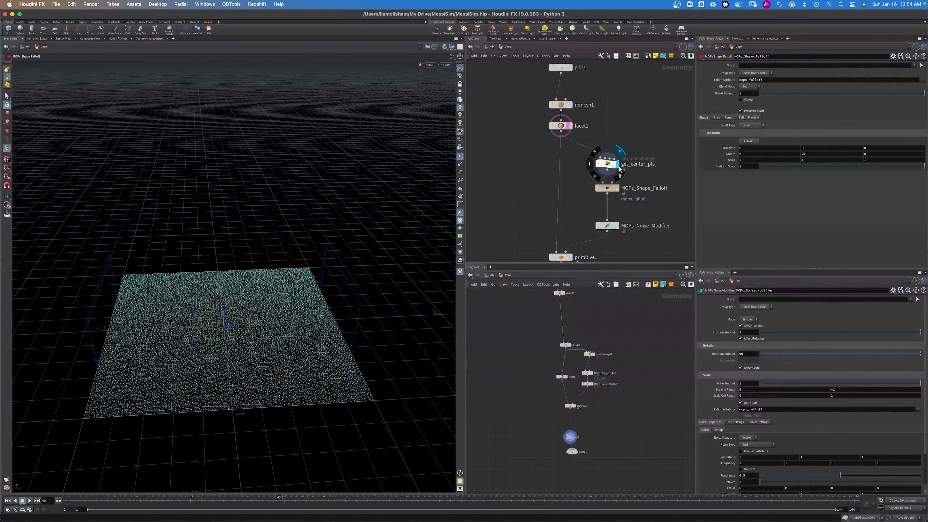
Hide the point markers in the viewport and display the MOPs Shape Falloff's preview over the whole grid.
{"action": "left_click", "coordinate": [460, 156]}
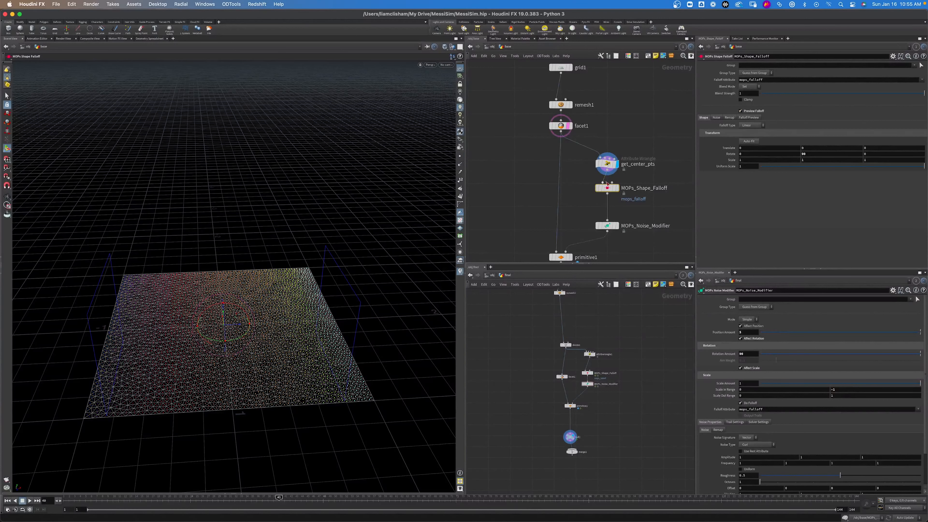
{"action": "left_click", "coordinate": [617, 189]}
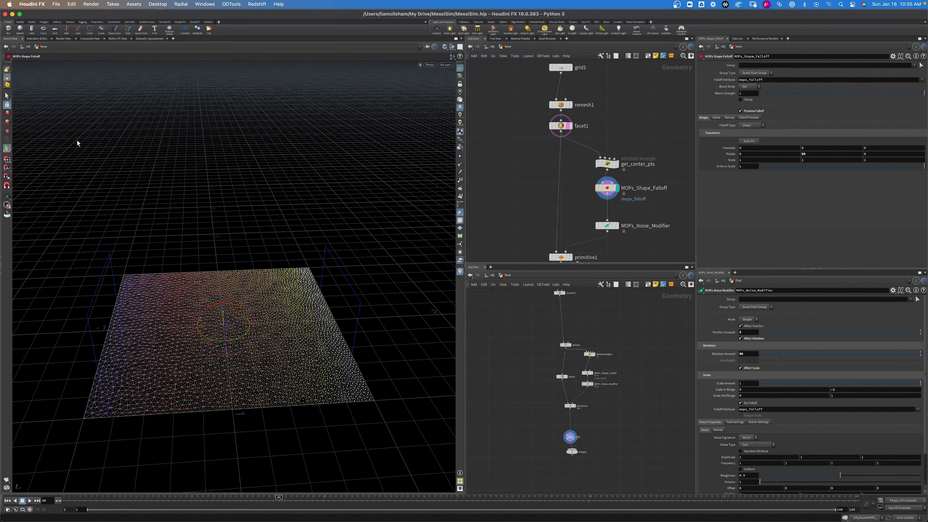
{"action": "key", "text": "Escape"}
{"action": "left_click_drag", "start_coordinate": [208, 324], "coordinate": [285, 290]}
{"action": "key", "text": "Return"}
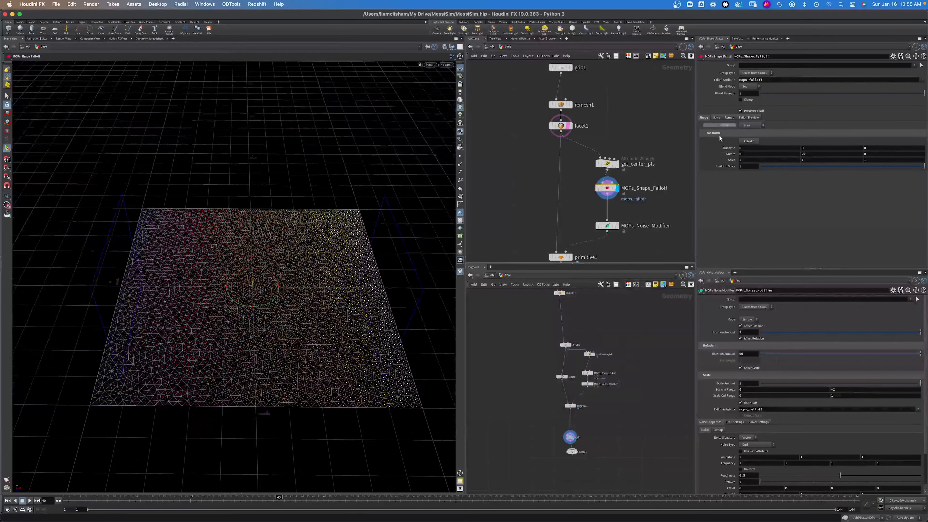
Set the Z scale of the MOPs Shape Falloff to 0.5 and move the falloff toward the grid's left side.
{"action": "left_click", "coordinate": [866, 161]}
{"action": "type", "text": ".5"}
{"action": "key", "text": "Return"}
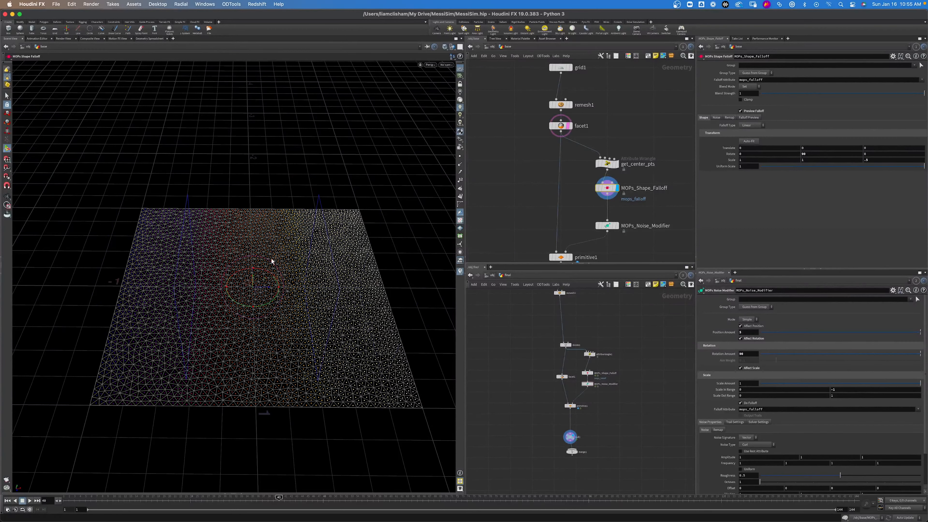
{"action": "mouse_move", "coordinate": [266, 287]}
{"action": "left_mouse_down"}
{"action": "mouse_move", "coordinate": [99, 297]}
{"action": "mouse_move", "coordinate": [442, 296]}
{"action": "mouse_move", "coordinate": [102, 290]}
{"action": "mouse_move", "coordinate": [319, 281]}
{"action": "mouse_move", "coordinate": [211, 282]}
{"action": "left_mouse_up"}
Add uniform noise with a frequency of 0.5 to the MOPs Shape Falloff and move the falloff toward the grid's center.
{"action": "left_click", "coordinate": [717, 118]}
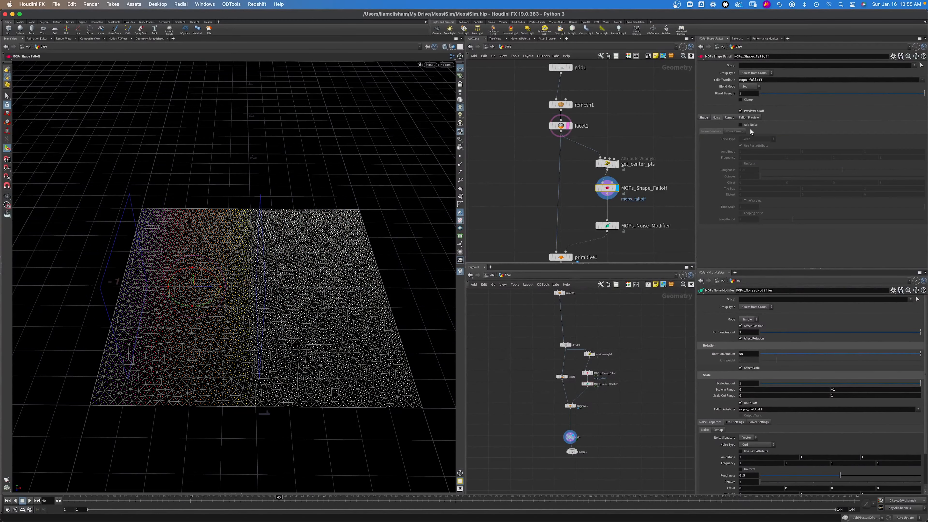
{"action": "left_click", "coordinate": [740, 124]}
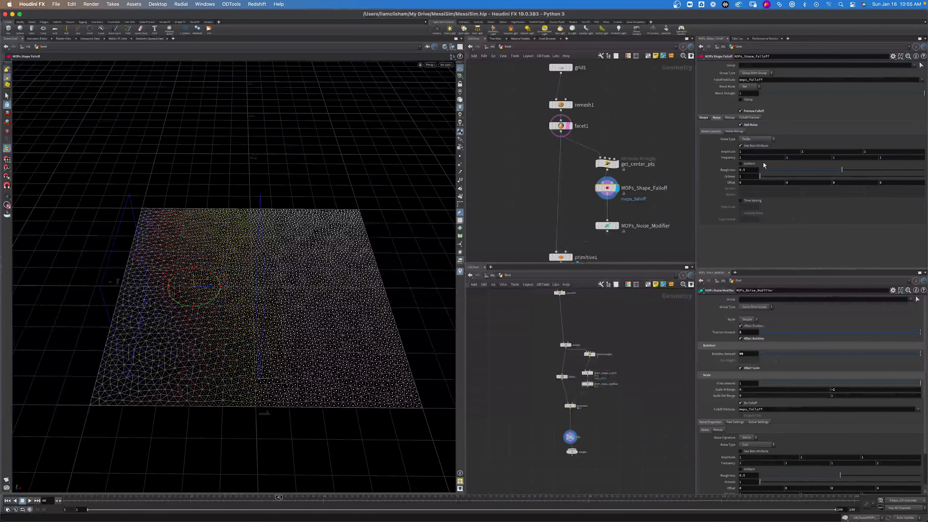
{"action": "left_click", "coordinate": [752, 163]}
{"action": "double_click", "coordinate": [761, 157]}
{"action": "type", "text": ".5"}
{"action": "key", "text": "Return"}
{"action": "left_click_drag", "start_coordinate": [209, 287], "coordinate": [255, 287]}
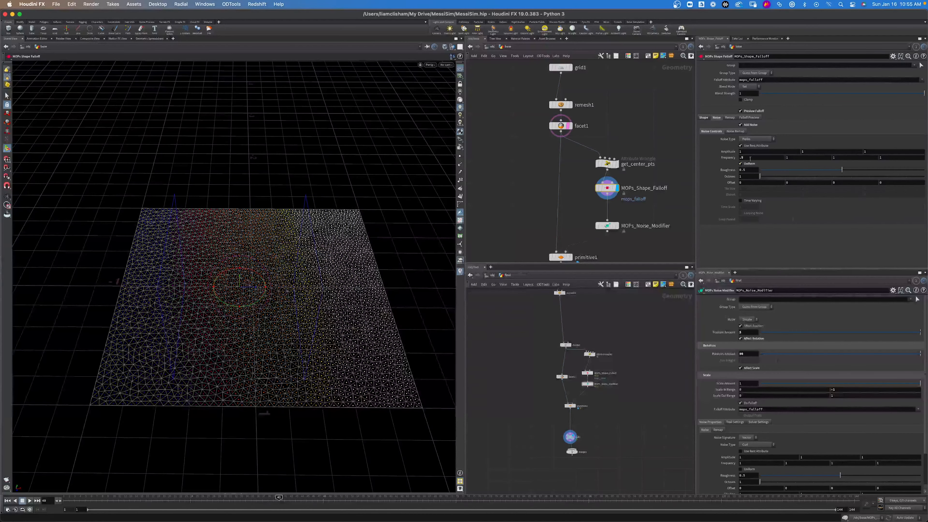
Set the falloff noise frequency to 2 and move the falloff slightly farther right across the grid.
{"action": "double_click", "coordinate": [761, 158]}
{"action": "type", "text": "2"}
{"action": "key", "text": "Return"}
{"action": "left_click_drag", "start_coordinate": [248, 290], "coordinate": [280, 292]}
Display the MOPs_Noise_Modifier output and turn off the template display of facet1.
{"action": "left_click", "coordinate": [617, 225]}
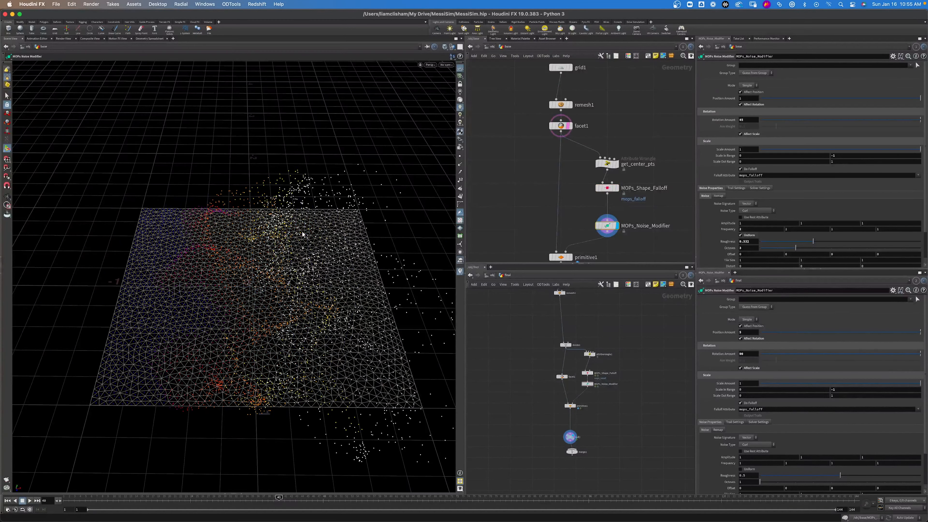
{"action": "left_click", "coordinate": [568, 127]}
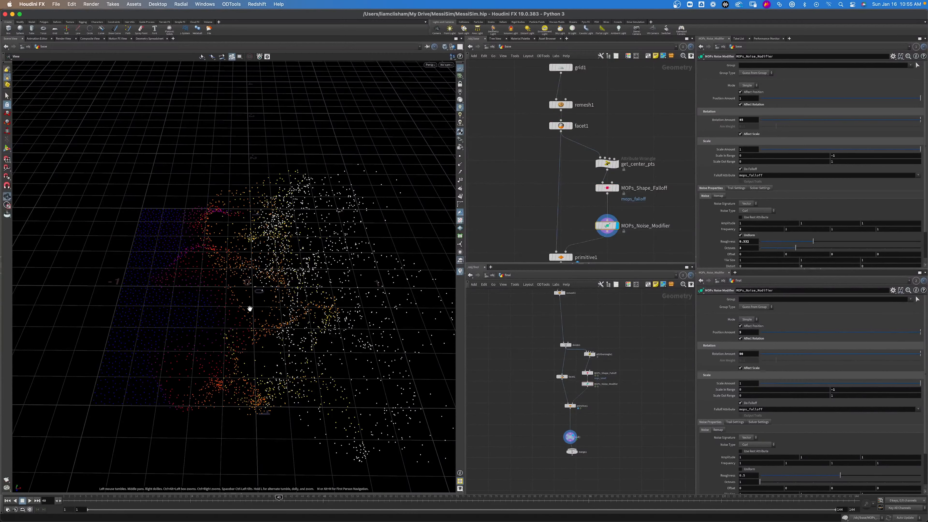
{"action": "left_click_drag", "start_coordinate": [249, 309], "coordinate": [267, 269], "text": "alt"}
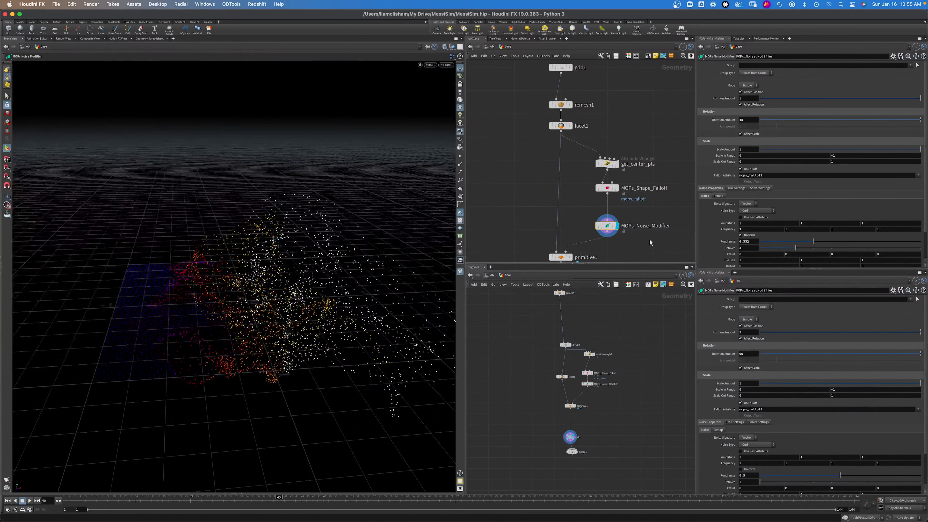
Move the MOPs Shape Falloff along its axis beyond the grid's right edge.
{"action": "left_click", "coordinate": [607, 187]}
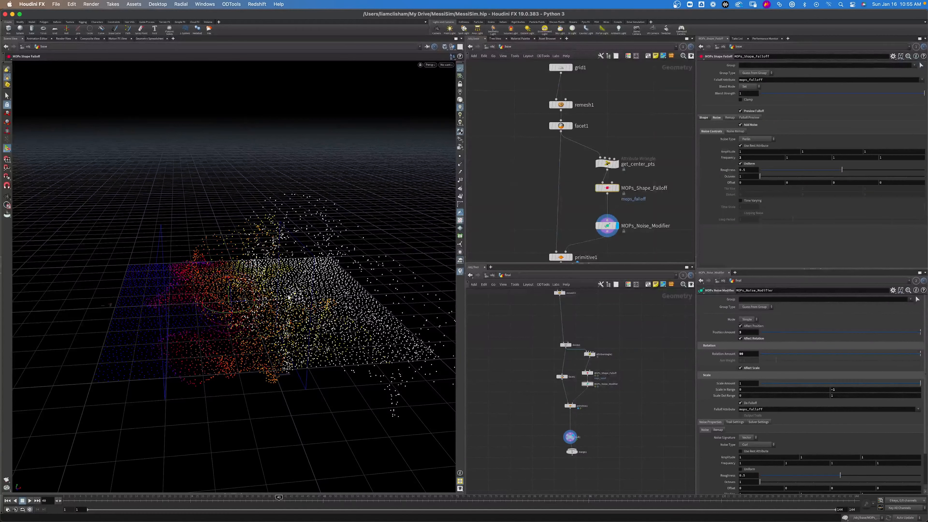
{"action": "left_click_drag", "start_coordinate": [237, 304], "coordinate": [451, 287]}
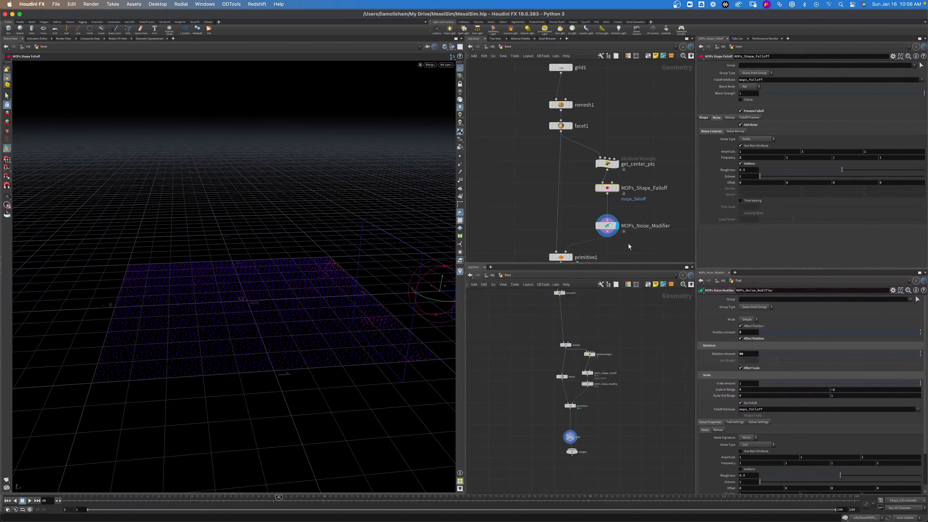
Display the primitive1 output to view the pieces breaking away at the grid's right edge.
{"action": "scroll", "coordinate": [628, 246], "scroll_direction": "down", "scroll_amount": 5}
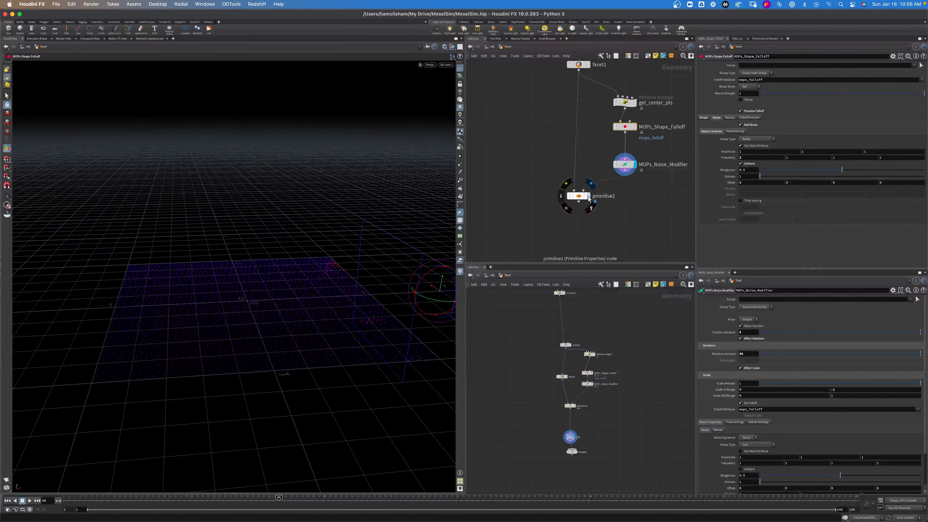
{"action": "left_click", "coordinate": [588, 199]}
{"action": "left_click_drag", "start_coordinate": [297, 234], "coordinate": [329, 224], "text": "alt"}
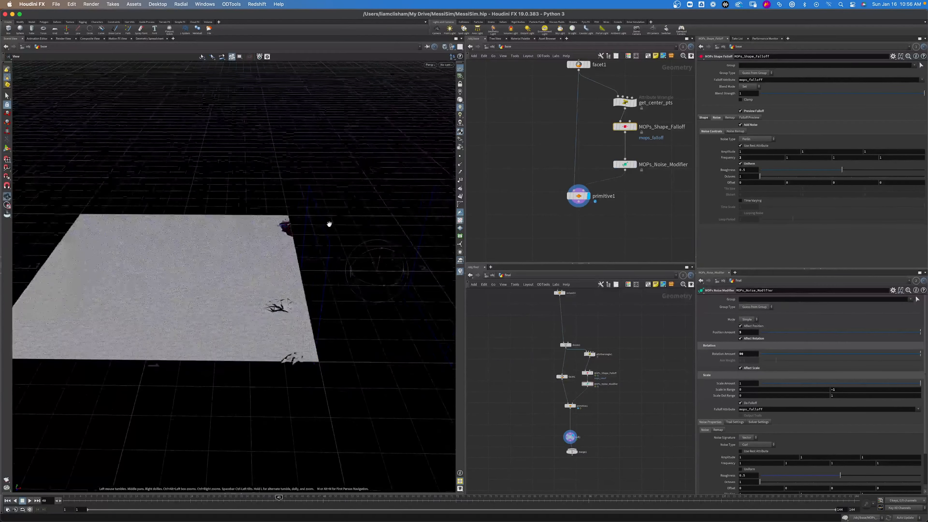
Nudge the MOPs Shape Falloff slightly along the grid's right edge.
{"action": "right_click_drag", "start_coordinate": [329, 224], "coordinate": [320, 233], "text": "alt"}
{"action": "middle_click_drag", "start_coordinate": [320, 234], "coordinate": [352, 258], "text": "alt"}
{"action": "mouse_move", "coordinate": [397, 291]}
{"action": "left_mouse_down"}
{"action": "mouse_move", "coordinate": [198, 303]}
{"action": "mouse_move", "coordinate": [25, 295]}
{"action": "mouse_move", "coordinate": [406, 290]}
{"action": "mouse_move", "coordinate": [55, 285]}
{"action": "mouse_move", "coordinate": [208, 277]}
{"action": "mouse_move", "coordinate": [400, 289]}
{"action": "mouse_move", "coordinate": [46, 276]}
{"action": "mouse_move", "coordinate": [403, 284]}
{"action": "left_mouse_up"}
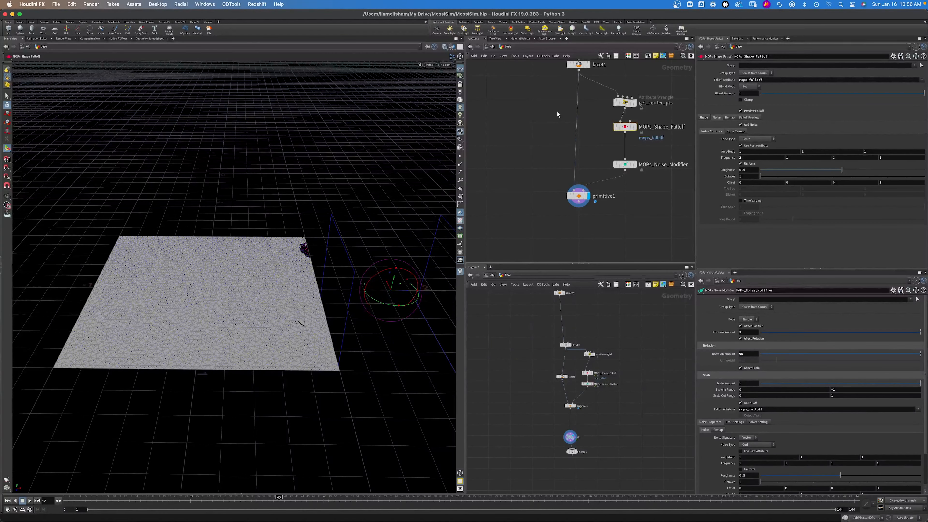
Insert a Divide node between remesh1 and facet1, enable Compute Dual, and display its output.
{"action": "middle_click_drag", "start_coordinate": [576, 114], "coordinate": [569, 196]}
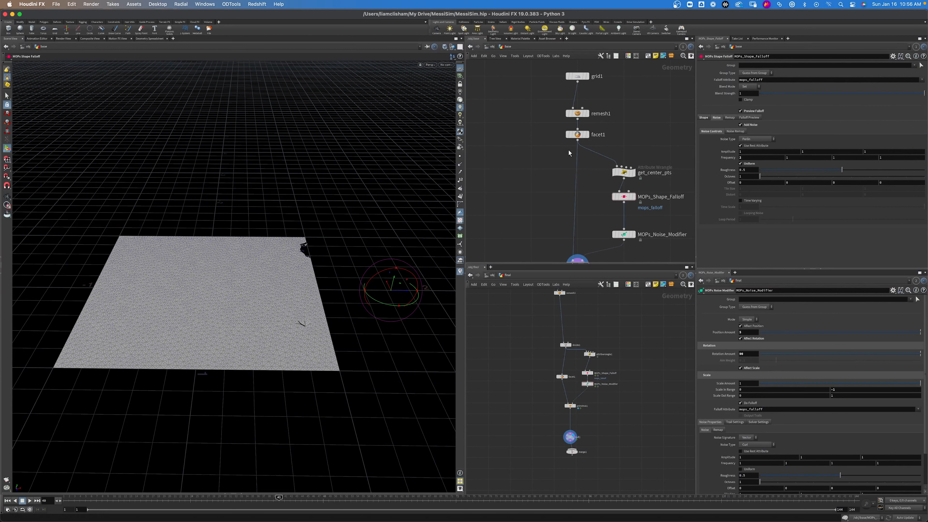
{"action": "key", "text": "Tab"}
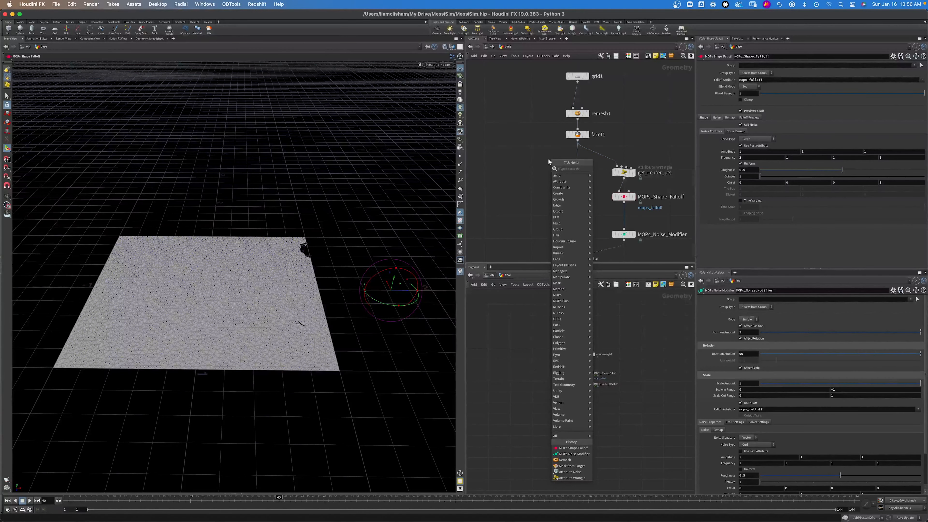
{"action": "type", "text": "div"}
{"action": "key", "text": "Return"}
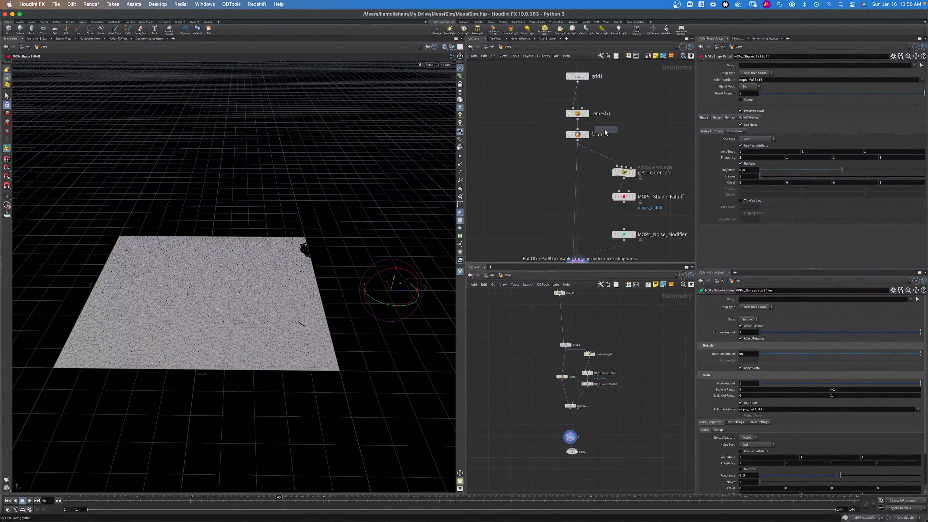
{"action": "left_click", "coordinate": [579, 127]}
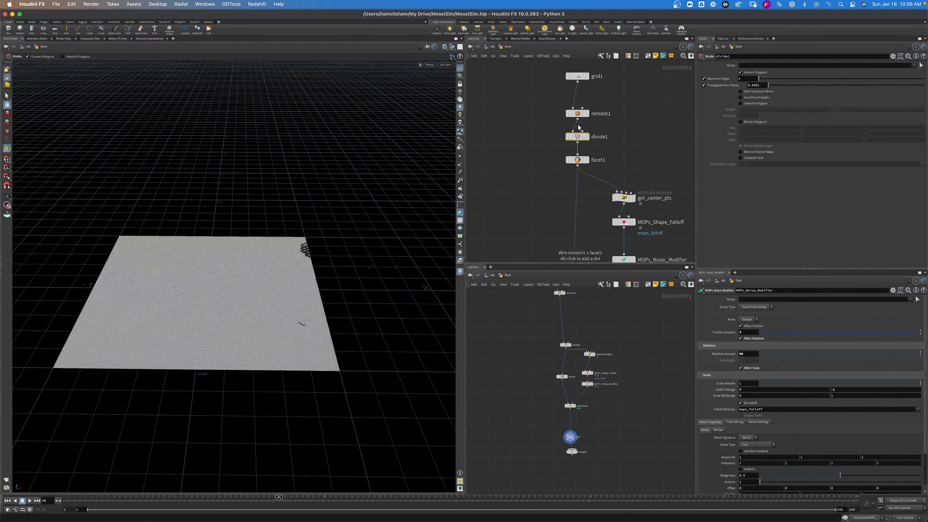
{"action": "left_click", "coordinate": [588, 136]}
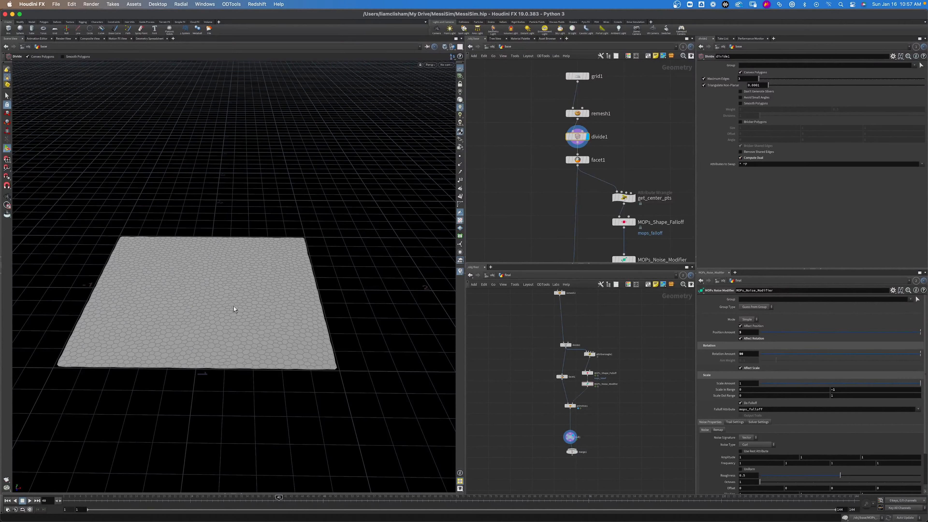
Display the primitive1 output again to show the disintegration on the divided pieces.
{"action": "middle_click_drag", "start_coordinate": [499, 229], "coordinate": [507, 121]}
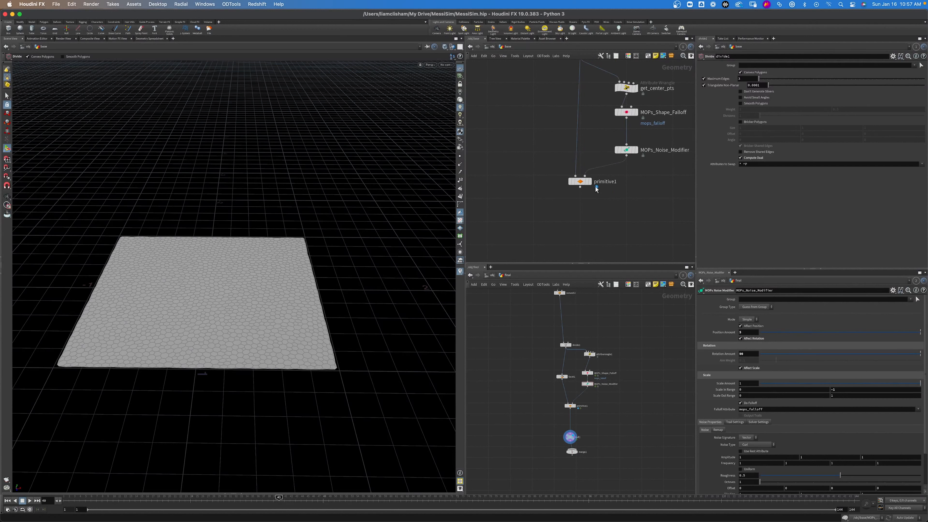
{"action": "left_click", "coordinate": [590, 181]}
{"action": "left_click_drag", "start_coordinate": [612, 199], "coordinate": [570, 179]}
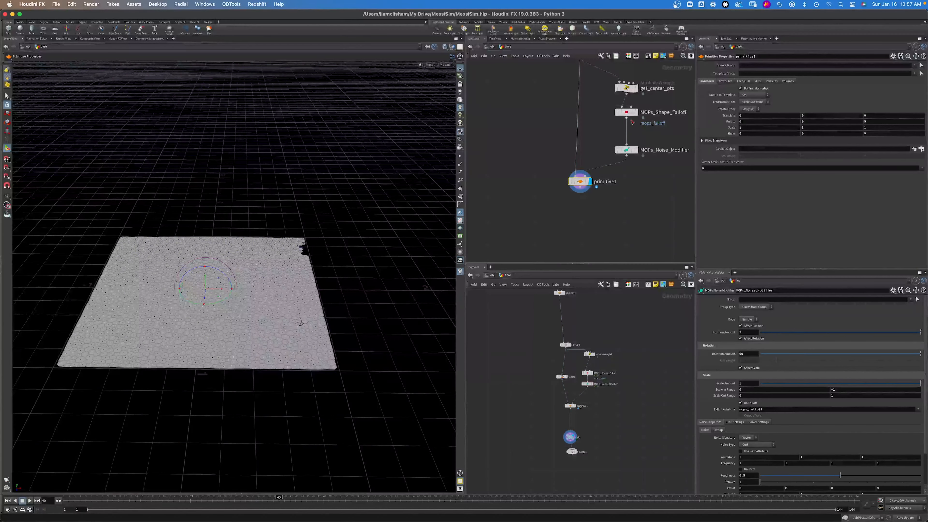
Move the MOPs Shape Falloff past the grid's left edge and keyframe its Translate at the current frame.
{"action": "middle_click_drag", "start_coordinate": [668, 114], "coordinate": [644, 163]}
{"action": "left_click_drag", "start_coordinate": [583, 157], "coordinate": [584, 156]}
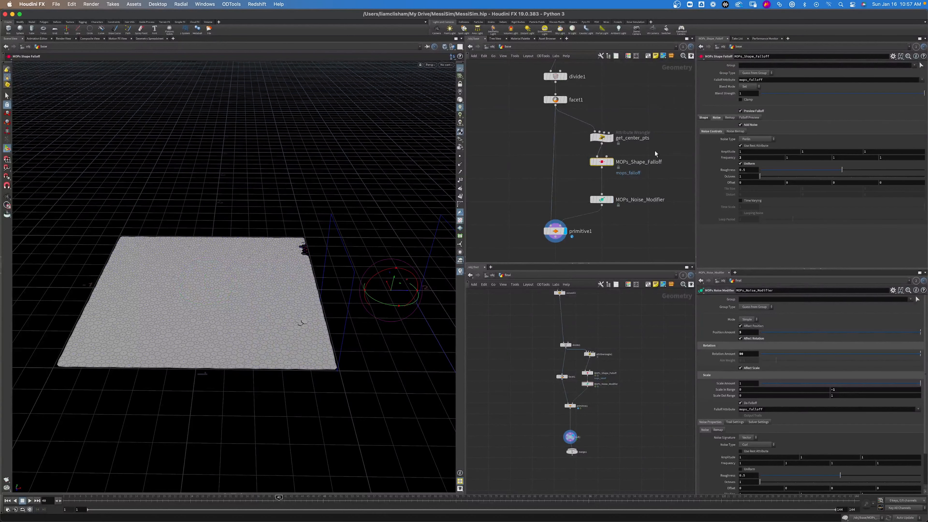
{"action": "left_click", "coordinate": [703, 118]}
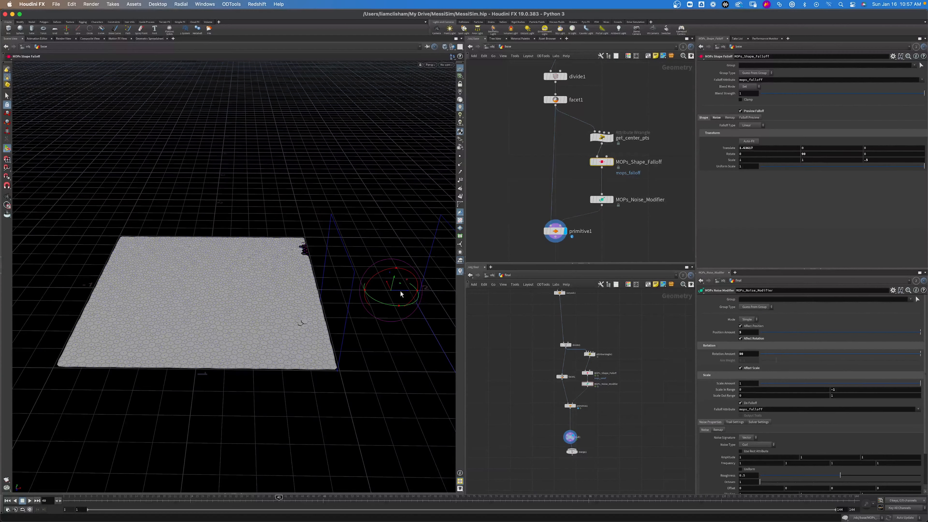
{"action": "left_click_drag", "start_coordinate": [401, 291], "coordinate": [35, 286]}
{"action": "left_click", "coordinate": [729, 148], "text": "alt"}
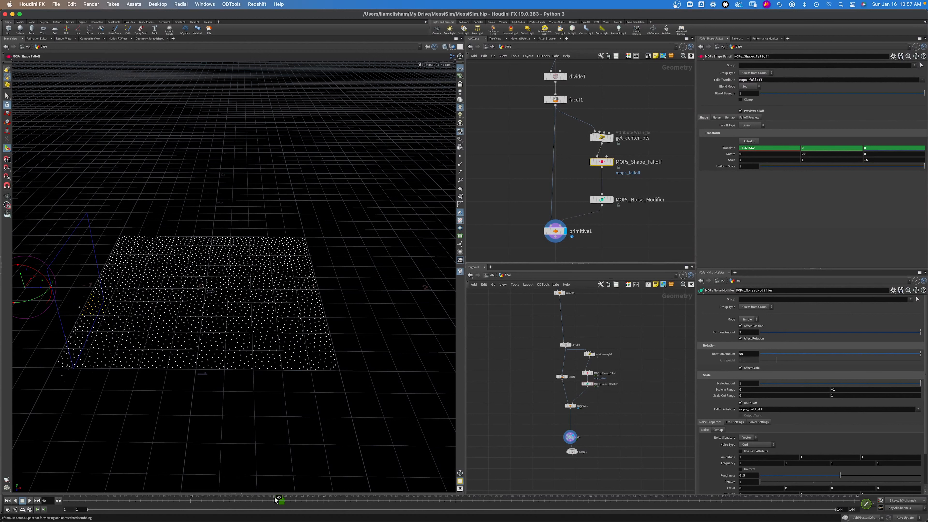
At frame 1, move the falloff farther left of the grid and keyframe its Translate.
{"action": "left_click", "coordinate": [8, 501]}
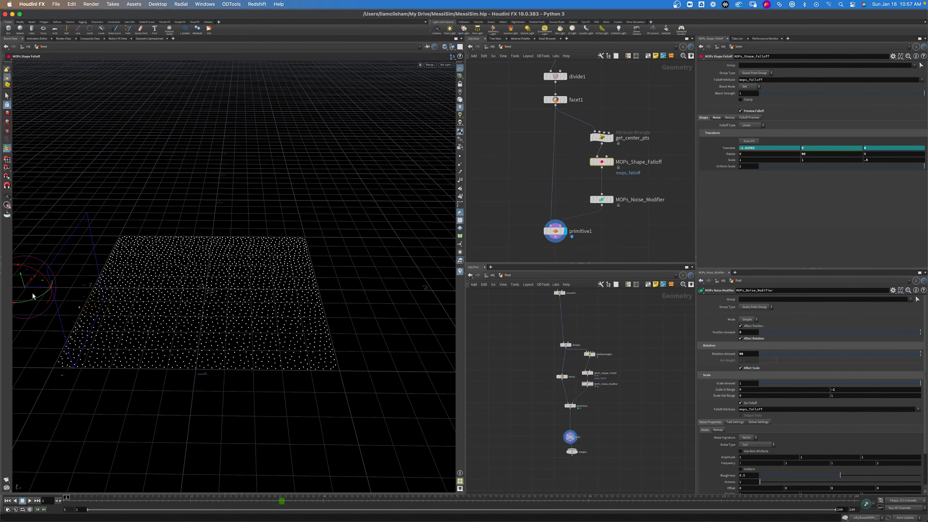
{"action": "mouse_move", "coordinate": [35, 287]}
{"action": "left_mouse_down"}
{"action": "mouse_move", "coordinate": [459, 298]}
{"action": "mouse_move", "coordinate": [1, 283]}
{"action": "left_mouse_up"}
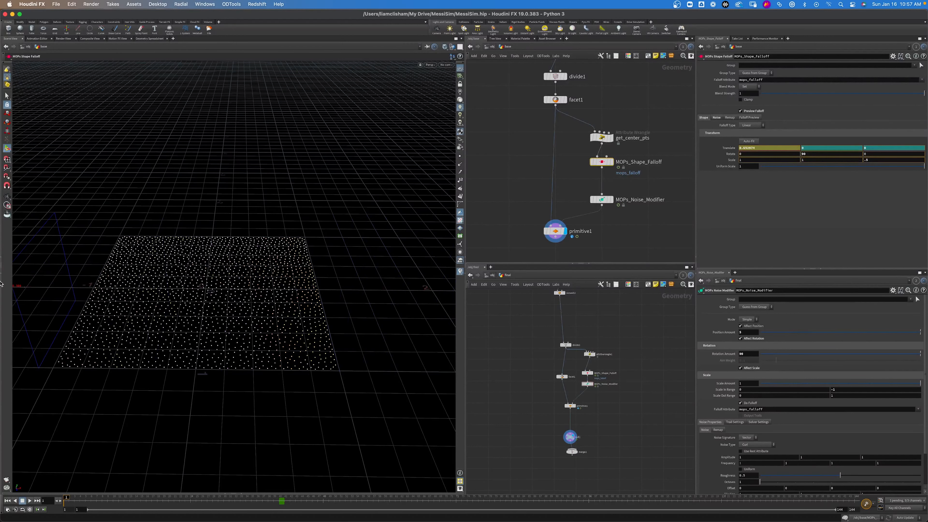
{"action": "left_click", "coordinate": [725, 148], "text": "alt"}
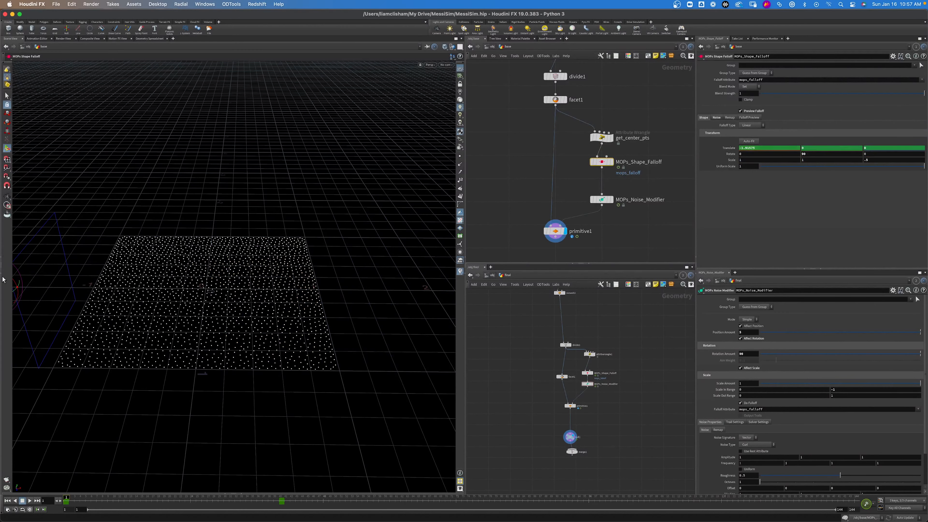
At the second keyframe, move the falloff beyond the grid's right edge and scrub the animation to frame 25.
{"action": "left_click", "coordinate": [45, 510]}
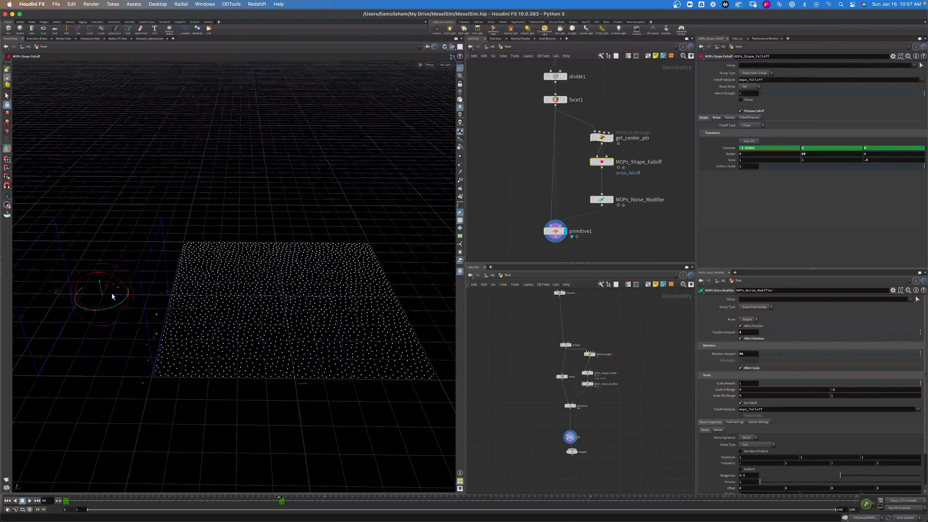
{"action": "left_click_drag", "start_coordinate": [115, 294], "coordinate": [545, 293]}
{"action": "mouse_move", "coordinate": [267, 263]}
{"action": "middle_mouse_down", "text": "alt"}
{"action": "mouse_move", "coordinate": [212, 249]}
{"action": "mouse_move", "coordinate": [248, 277]}
{"action": "mouse_move", "coordinate": [274, 279]}
{"action": "middle_mouse_up", "text": "alt"}
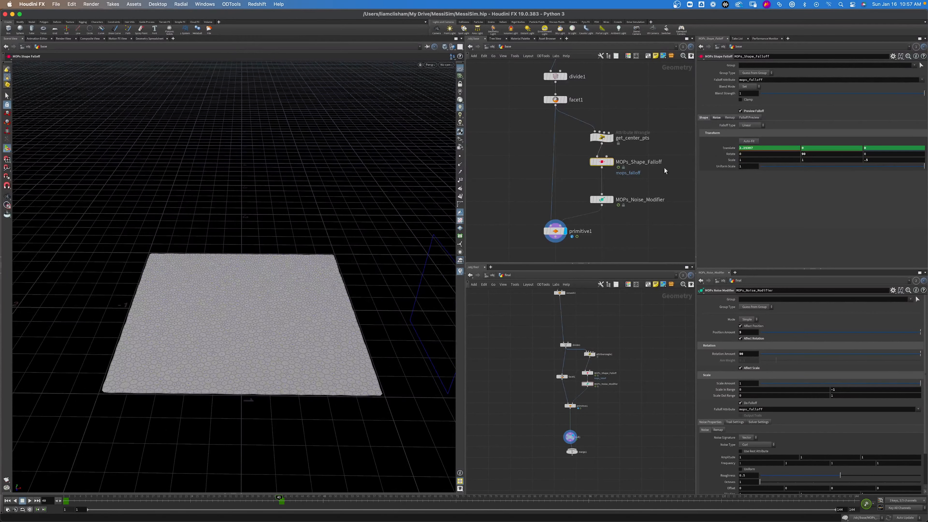
{"action": "left_click_drag", "start_coordinate": [126, 502], "coordinate": [201, 507]}
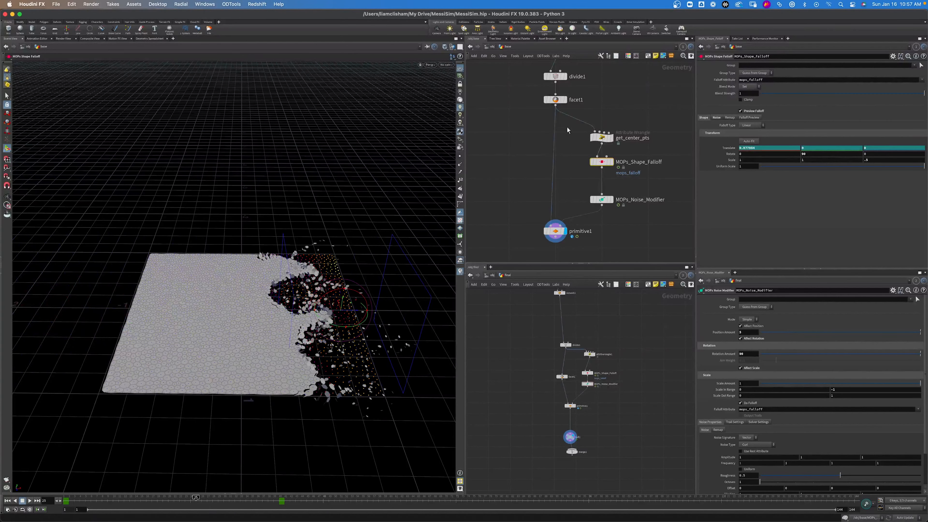
Enable Smooth Polygons on divide1 and examine the denser pieces up close.
{"action": "left_click_drag", "start_coordinate": [578, 82], "coordinate": [564, 78]}
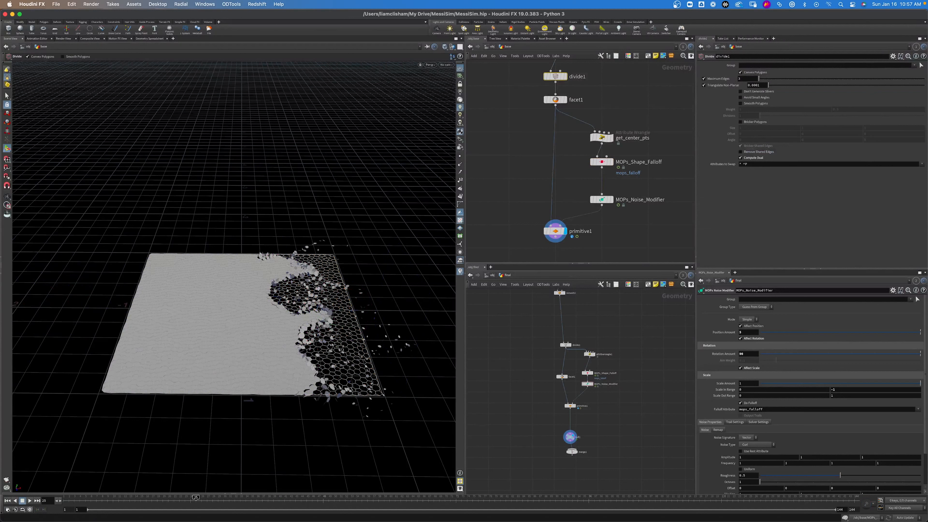
{"action": "left_click", "coordinate": [763, 104]}
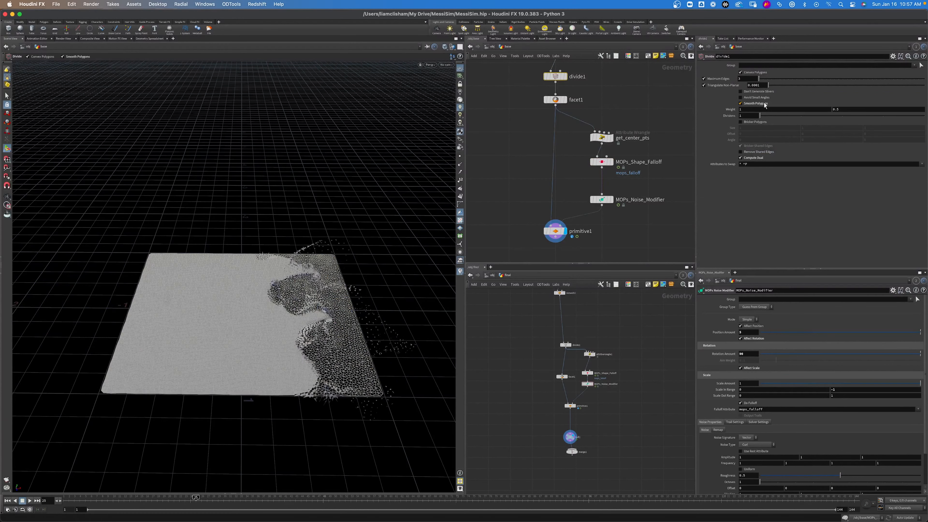
{"action": "left_click", "coordinate": [495, 201]}
{"action": "right_click_drag", "start_coordinate": [207, 341], "coordinate": [340, 333], "text": "alt"}
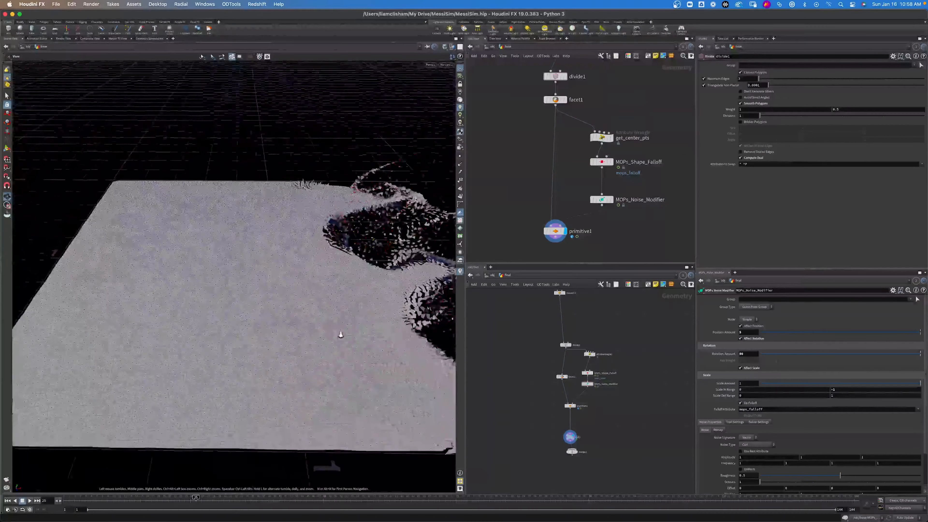
{"action": "middle_click_drag", "start_coordinate": [339, 334], "coordinate": [303, 313], "text": "alt"}
{"action": "left_click_drag", "start_coordinate": [304, 313], "coordinate": [274, 330], "text": "alt"}
{"action": "right_click_drag", "start_coordinate": [251, 347], "coordinate": [283, 362], "text": "alt"}
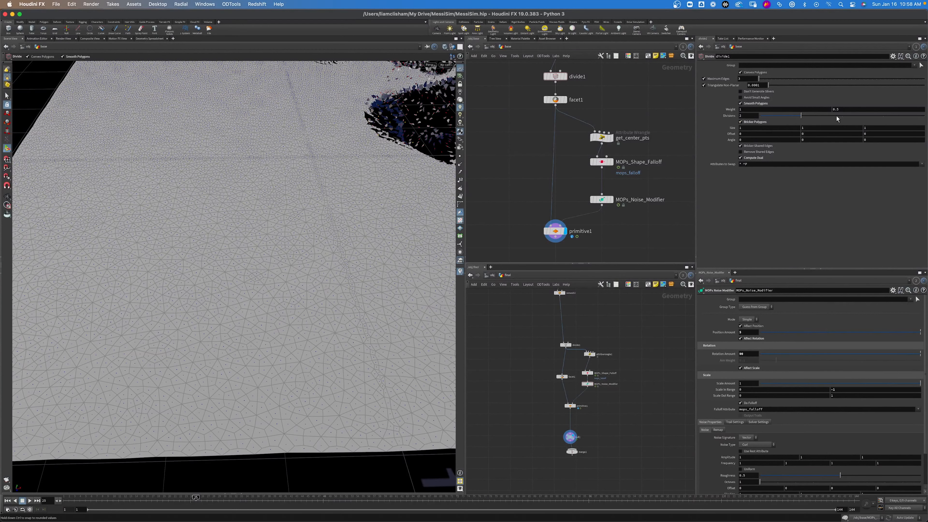
Turn off Bricker Polygons on divide1 and set its Divisions to 2.
{"action": "left_click_drag", "start_coordinate": [836, 116], "coordinate": [837, 115]}
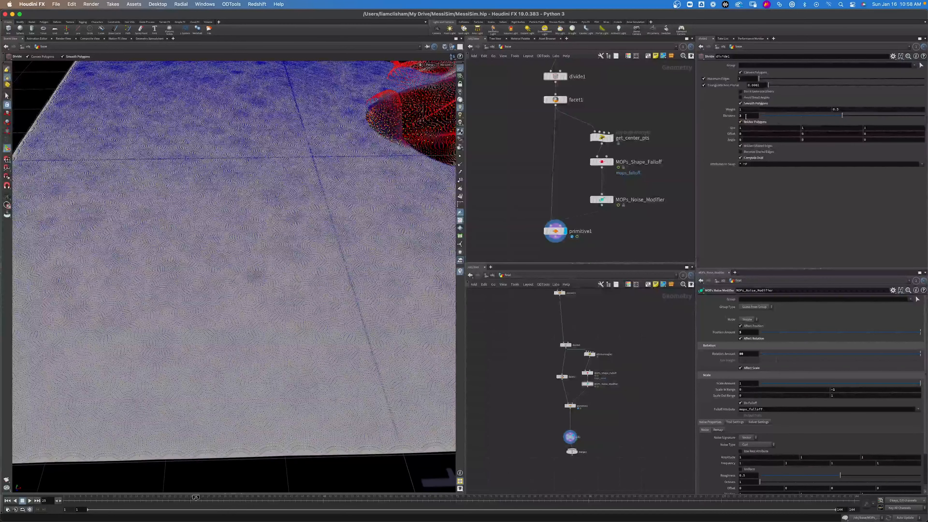
{"action": "left_click", "coordinate": [741, 122]}
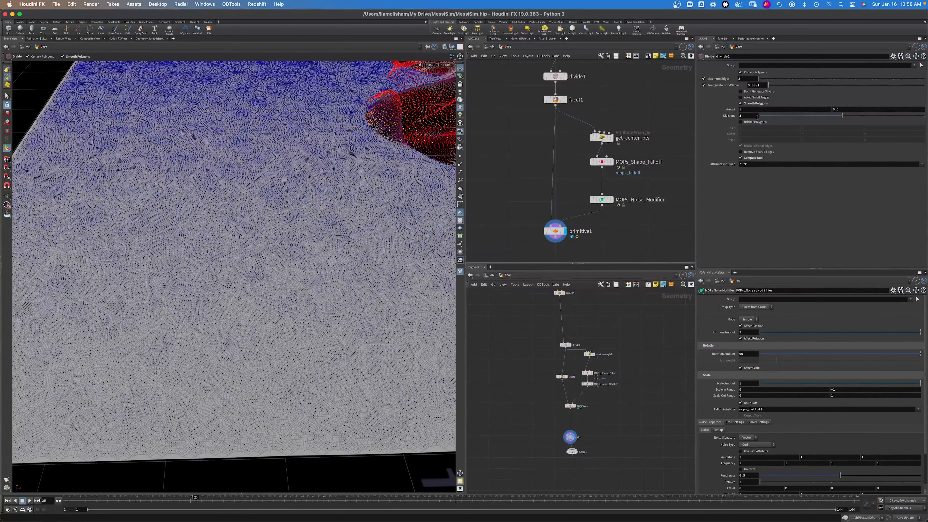
{"action": "left_click_drag", "start_coordinate": [754, 115], "coordinate": [675, 114]}
{"action": "key", "text": "Return"}
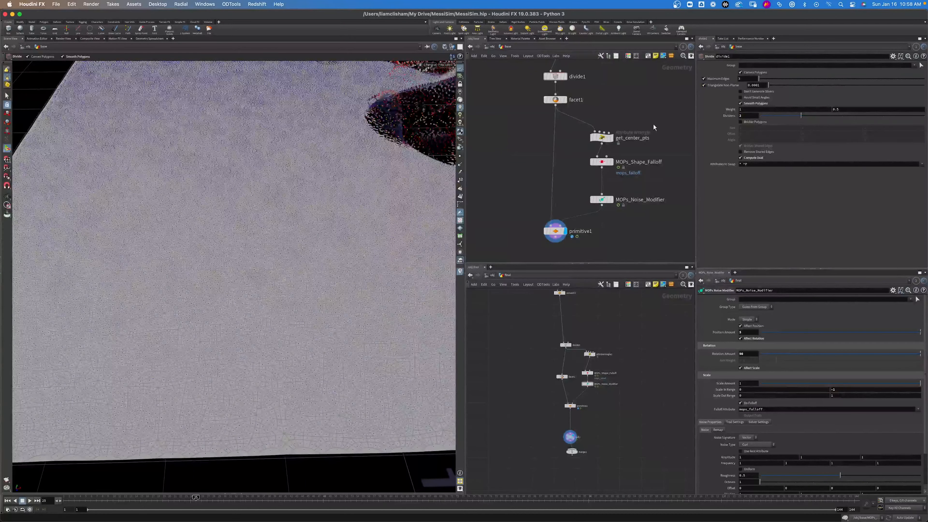
Examine the disintegrating edge up close, select primitive1, and scrub the timeline back to frame 1.
{"action": "left_click_drag", "start_coordinate": [167, 294], "coordinate": [226, 283], "text": "alt"}
{"action": "right_click_drag", "start_coordinate": [226, 284], "coordinate": [390, 257], "text": "alt"}
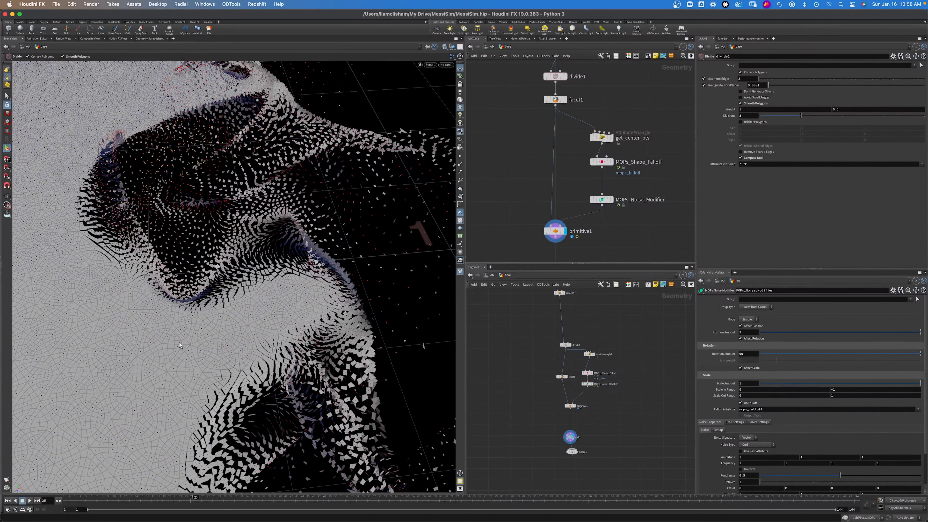
{"action": "left_click_drag", "start_coordinate": [219, 286], "coordinate": [269, 284]}
{"action": "left_click", "coordinate": [555, 231]}
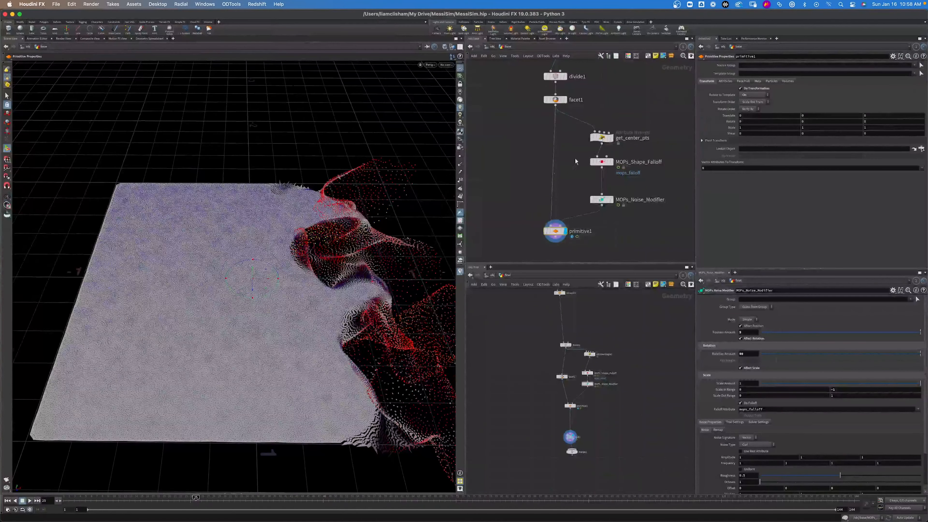
{"action": "left_click_drag", "start_coordinate": [116, 499], "coordinate": [65, 499]}
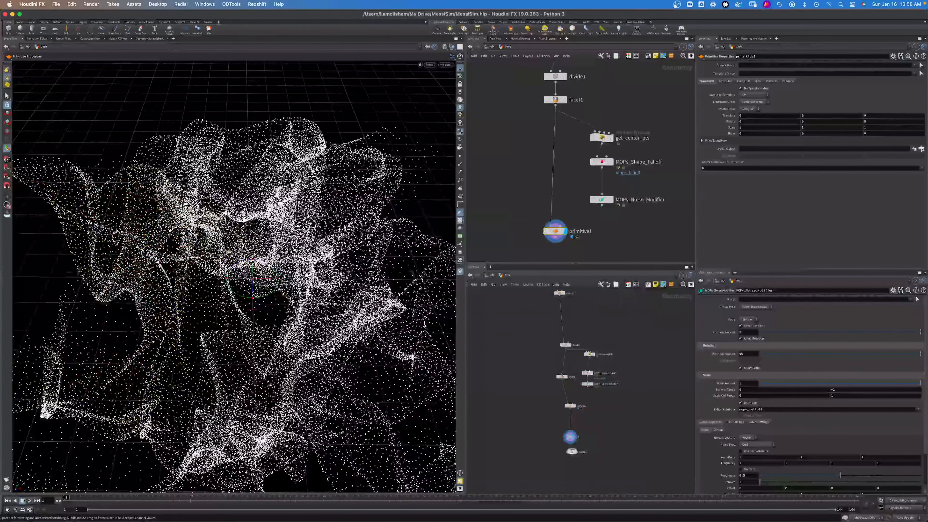
Attach a Null node below primitive1, display its output, and scrub the animation to frame 24.
{"action": "scroll", "coordinate": [595, 237], "scroll_direction": "down", "scroll_amount": 5}
{"action": "key", "text": "Tab"}
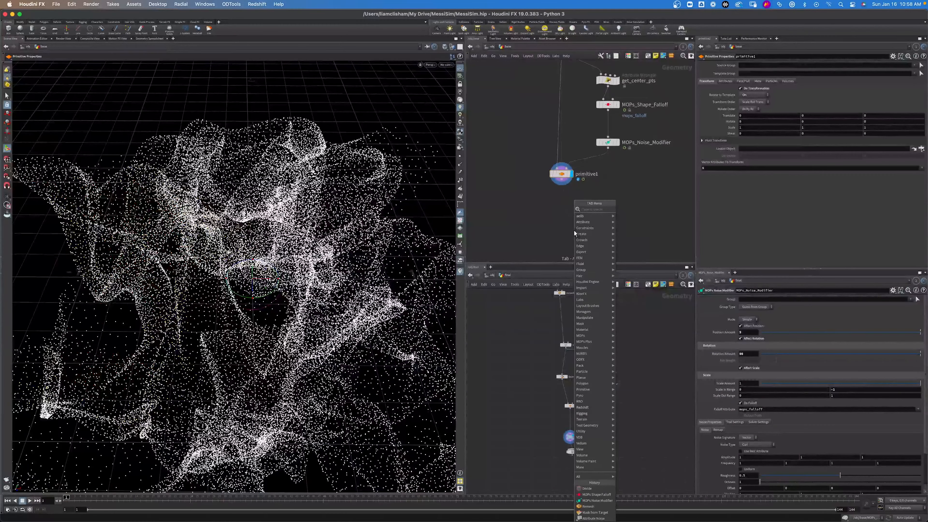
{"action": "type", "text": "null"}
{"action": "key", "text": "Return"}
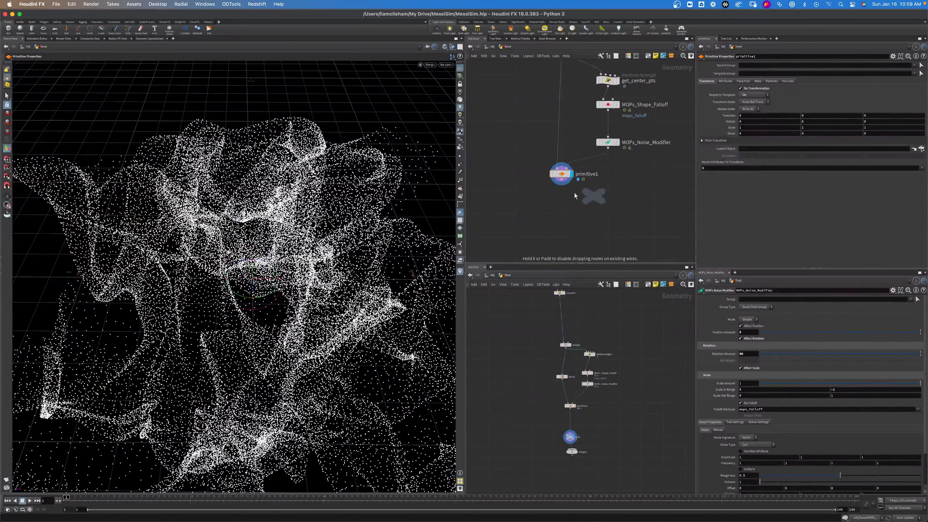
{"action": "left_click", "coordinate": [563, 210]}
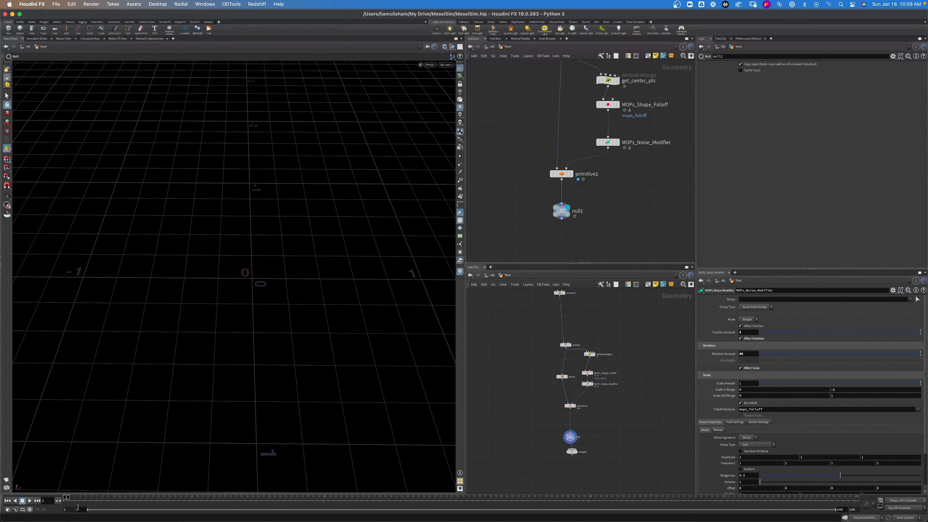
{"action": "left_click_drag", "start_coordinate": [67, 500], "coordinate": [190, 506]}
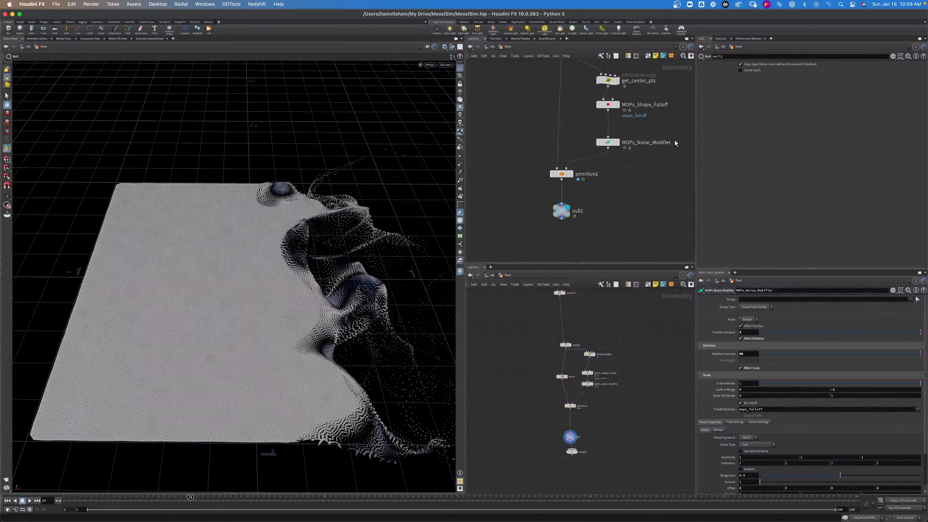
{"action": "middle_click_drag", "start_coordinate": [625, 178], "coordinate": [616, 206]}
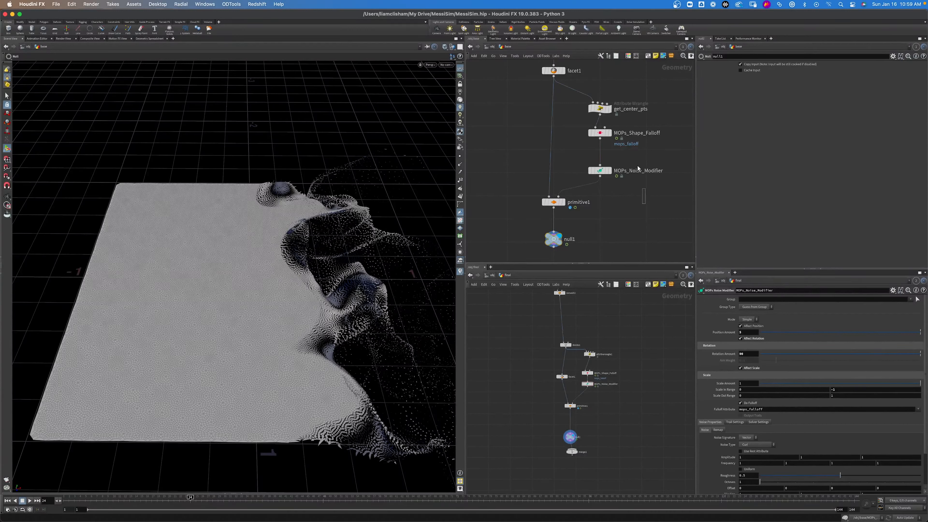
{"action": "left_click_drag", "start_coordinate": [637, 166], "coordinate": [584, 119]}
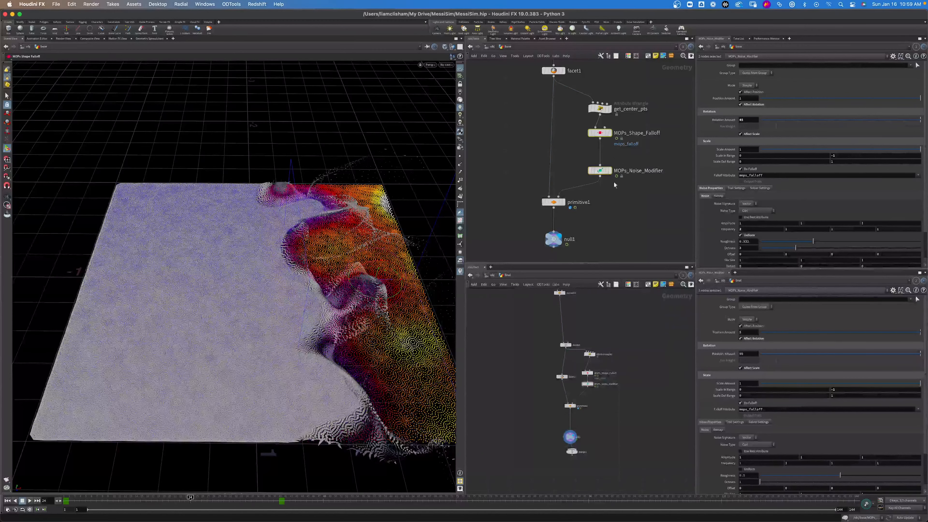
{"action": "left_click", "coordinate": [621, 197]}
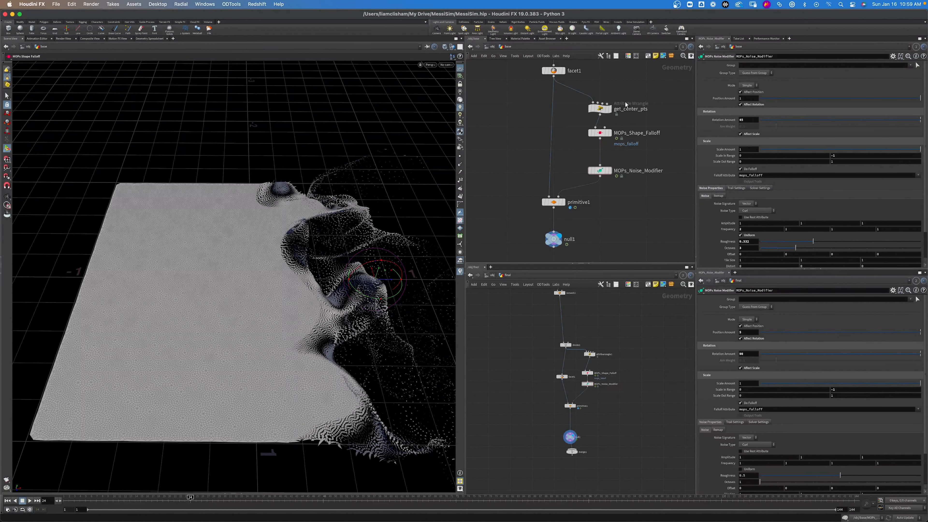
Add a Test Geometry Pig Head node beside grid1 and connect it to remesh1 in place of the grid.
{"action": "scroll", "coordinate": [625, 102], "scroll_direction": "up", "scroll_amount": 5}
{"action": "left_click_drag", "start_coordinate": [597, 106], "coordinate": [514, 78]}
{"action": "left_click", "coordinate": [605, 94]}
{"action": "key", "text": "Tab"}
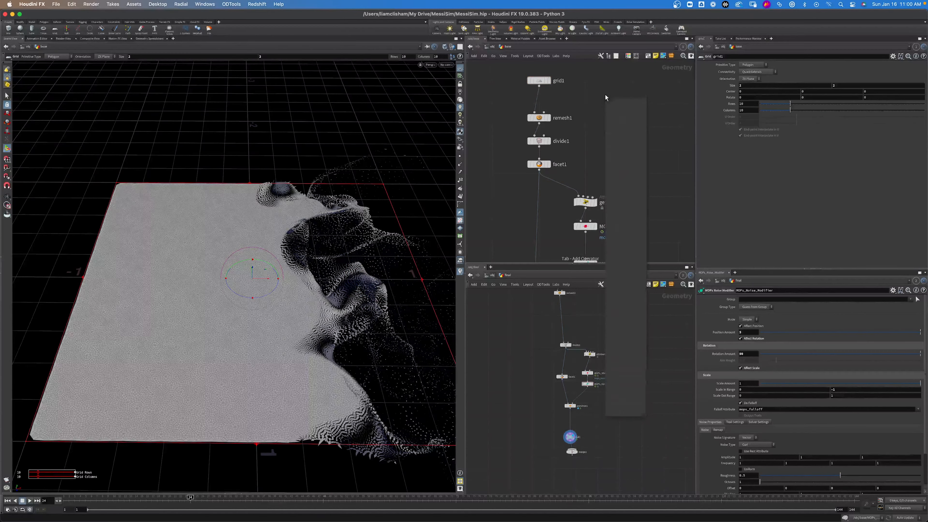
{"action": "type", "text": "pig"}
{"action": "key", "text": "Return"}
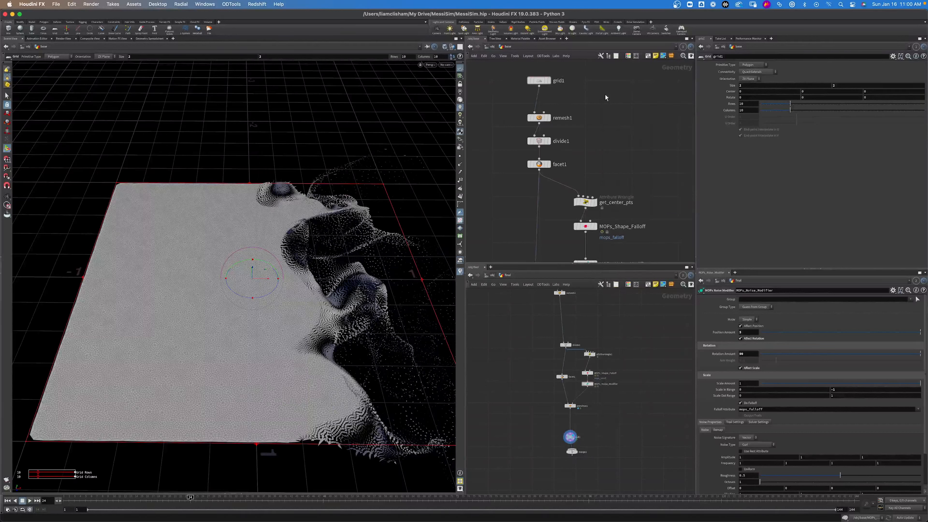
{"action": "left_click", "coordinate": [600, 73]}
{"action": "left_click", "coordinate": [600, 78]}
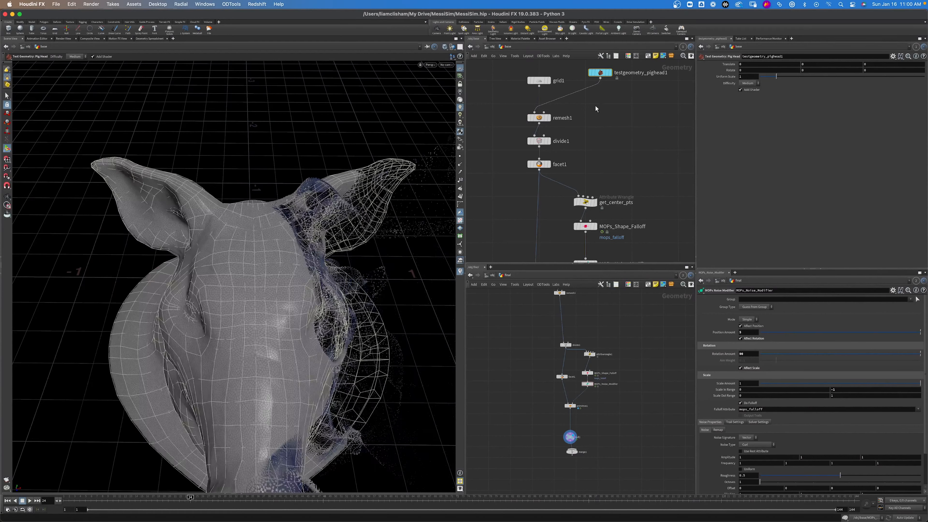
Examine the disintegrating pig head from the front and scrub the animation to frame 36.
{"action": "left_click_drag", "start_coordinate": [338, 205], "coordinate": [322, 263], "text": "alt"}
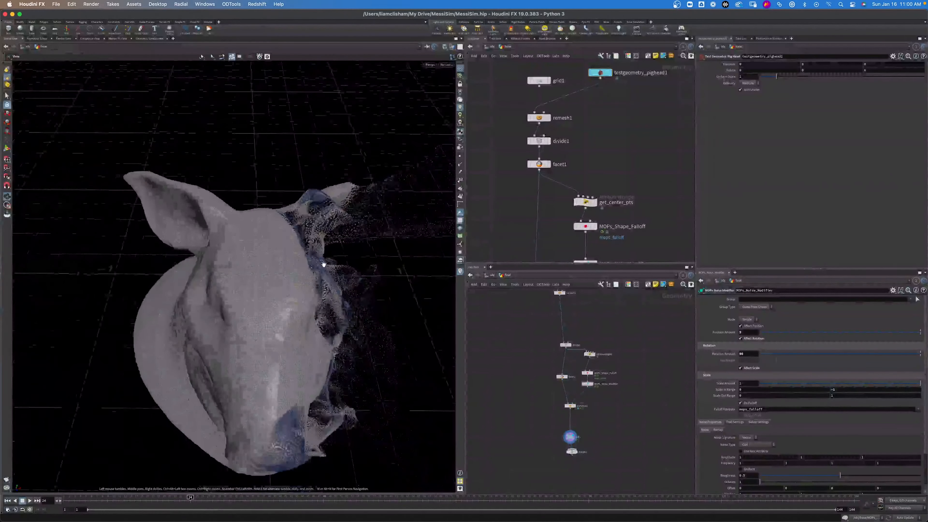
{"action": "middle_click_drag", "start_coordinate": [322, 264], "coordinate": [303, 175], "text": "alt"}
{"action": "right_click_drag", "start_coordinate": [302, 176], "coordinate": [252, 234], "text": "alt"}
{"action": "left_click_drag", "start_coordinate": [252, 233], "coordinate": [226, 186], "text": "alt"}
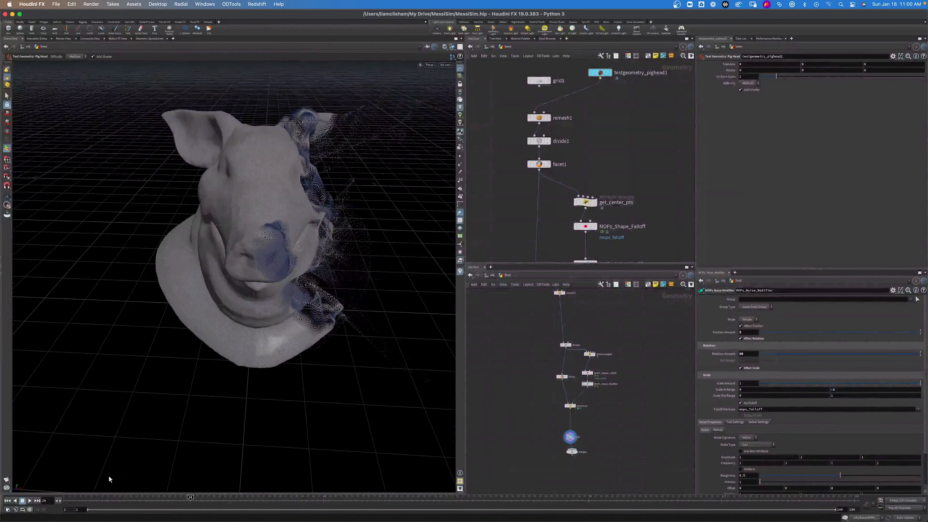
{"action": "left_click", "coordinate": [106, 499]}
{"action": "left_click_drag", "start_coordinate": [62, 503], "coordinate": [267, 496]}
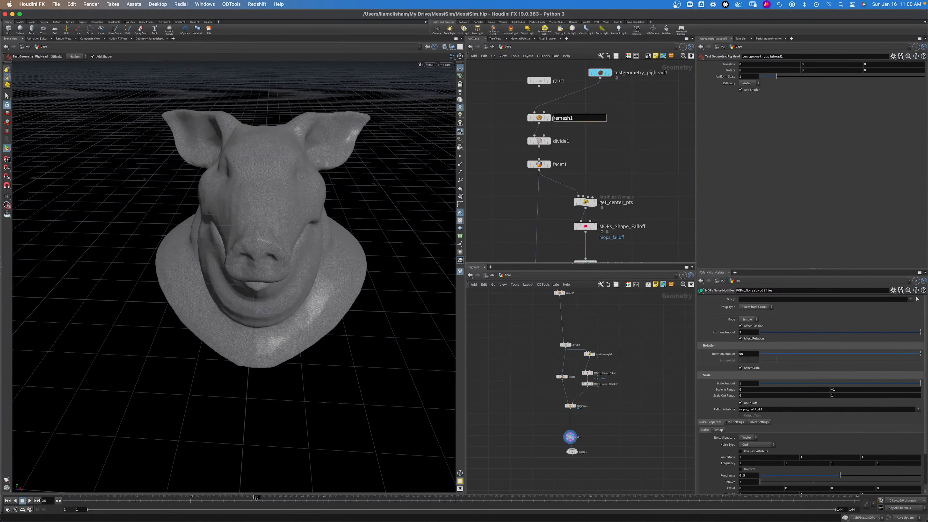
Display remesh1's output and turn off Add Shader on the pig head node.
{"action": "left_click", "coordinate": [550, 119]}
{"action": "left_click", "coordinate": [539, 118]}
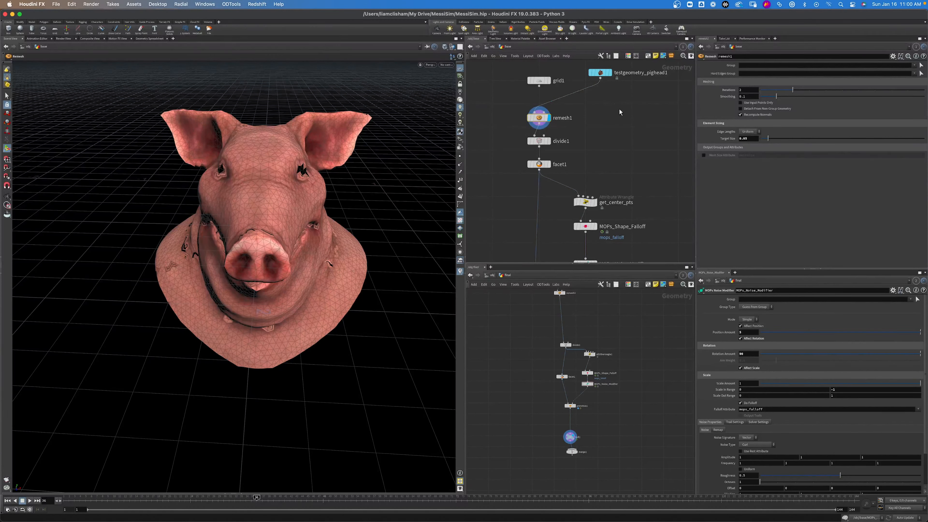
{"action": "left_click", "coordinate": [606, 73]}
{"action": "left_click", "coordinate": [750, 90]}
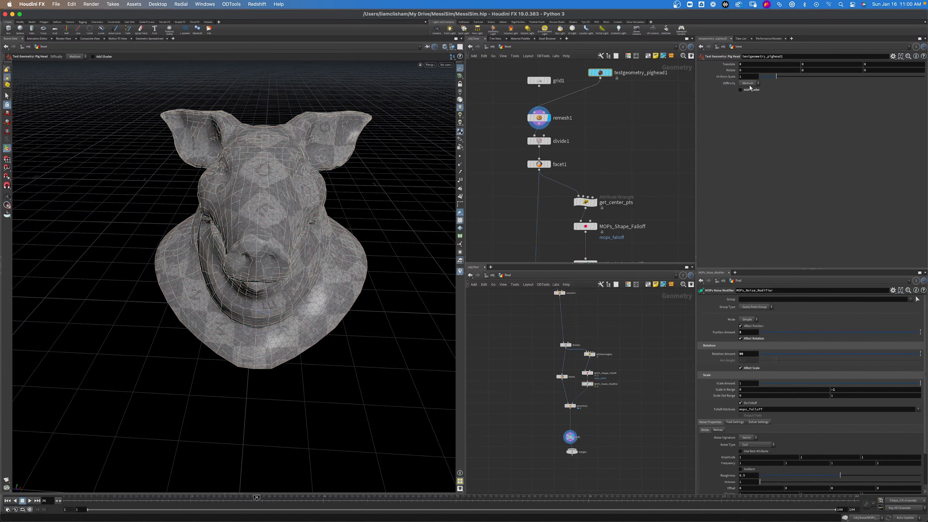
{"action": "left_click", "coordinate": [658, 109]}
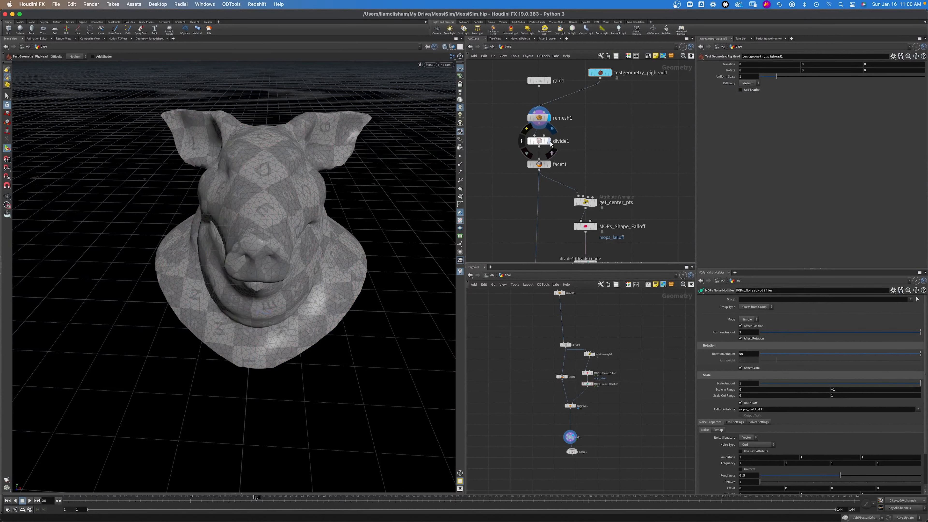
Review the pig head at the divide1 and facet1 stages by displaying each node's output and parameters.
{"action": "middle_click_drag", "start_coordinate": [595, 139], "coordinate": [606, 94]}
{"action": "left_click_drag", "start_coordinate": [616, 102], "coordinate": [541, 92]}
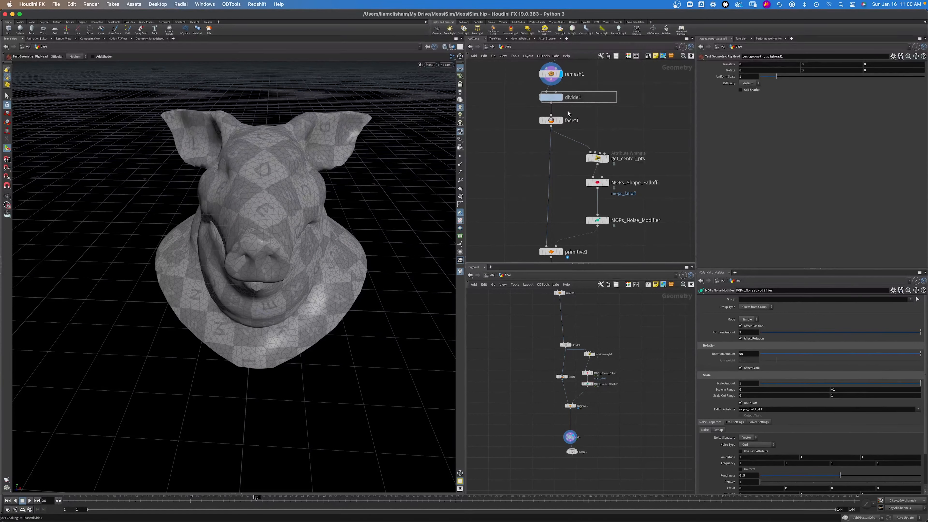
{"action": "left_click", "coordinate": [560, 97]}
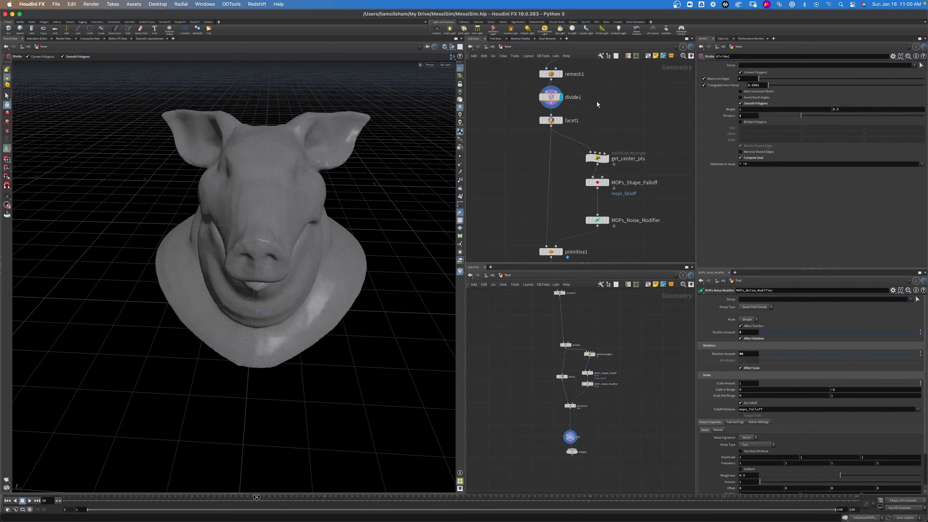
{"action": "left_click", "coordinate": [562, 123]}
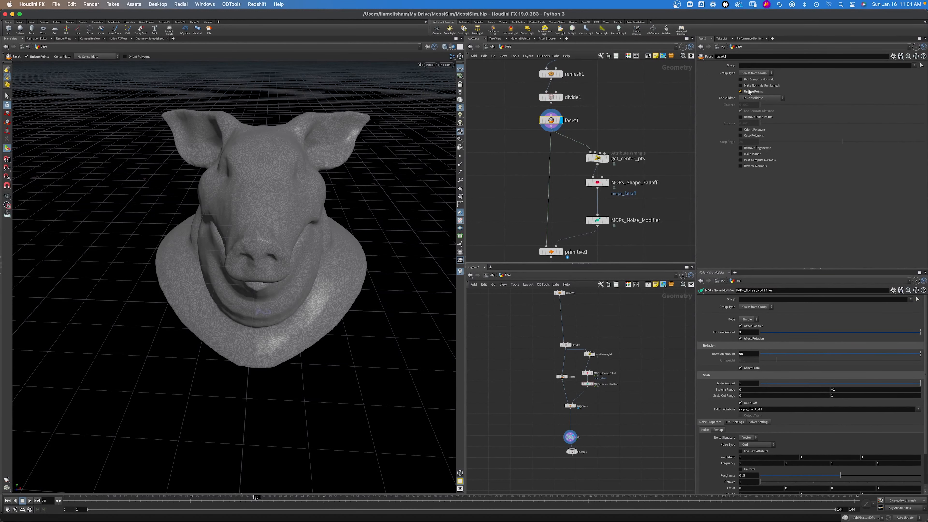
Review the outputs of get_center_pts, MOPs_Shape_Falloff and MOPs_Noise_Modifier in turn, viewing the noise at frame 20.
{"action": "scroll", "coordinate": [618, 138], "scroll_direction": "down", "scroll_amount": 3}
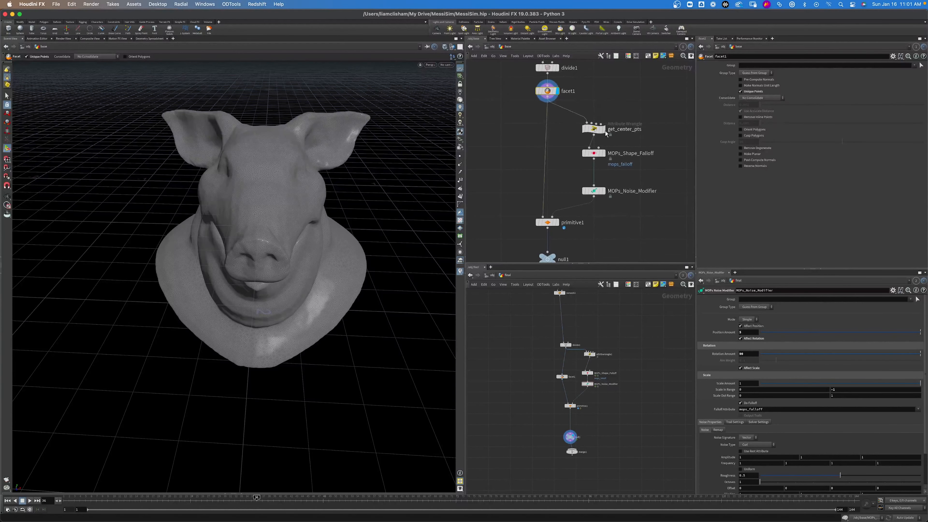
{"action": "left_click", "coordinate": [605, 132]}
{"action": "left_click", "coordinate": [593, 129]}
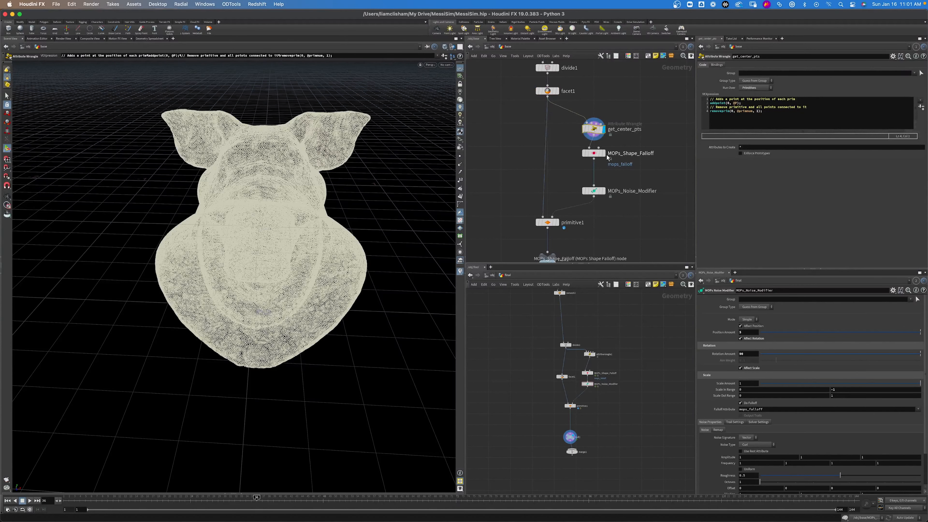
{"action": "mouse_move", "coordinate": [614, 147]}
{"action": "left_click", "coordinate": [607, 142]}
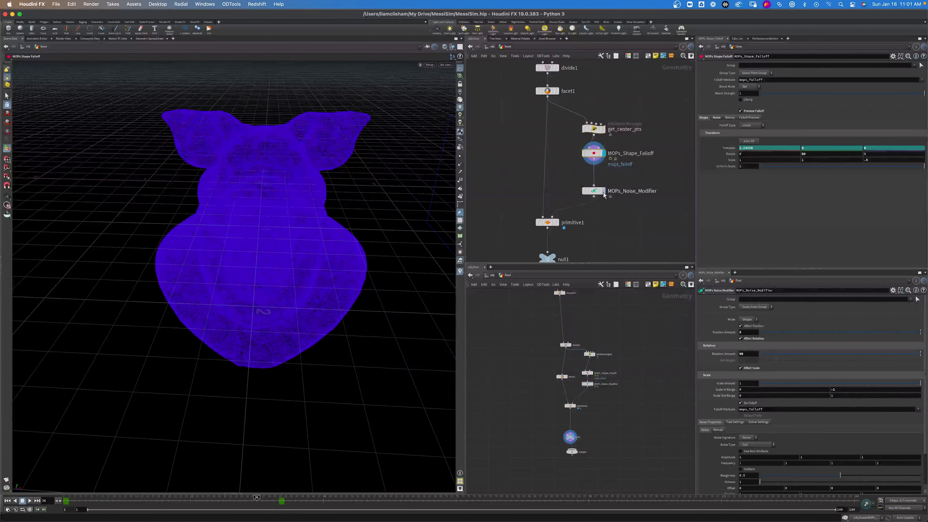
{"action": "left_click", "coordinate": [605, 191]}
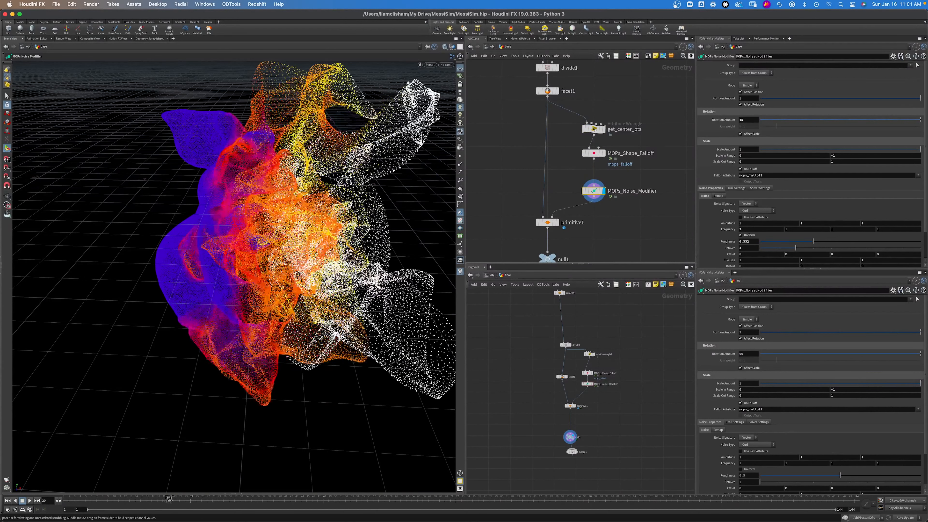
Display primitive1's output, review its transform settings, and switch the display to null1.
{"action": "middle_click_drag", "start_coordinate": [621, 196], "coordinate": [638, 121]}
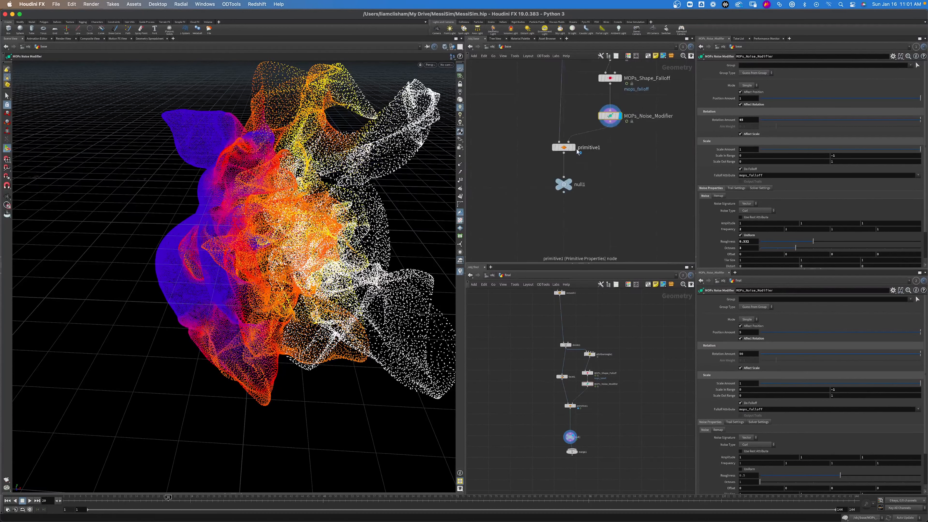
{"action": "left_click", "coordinate": [573, 147]}
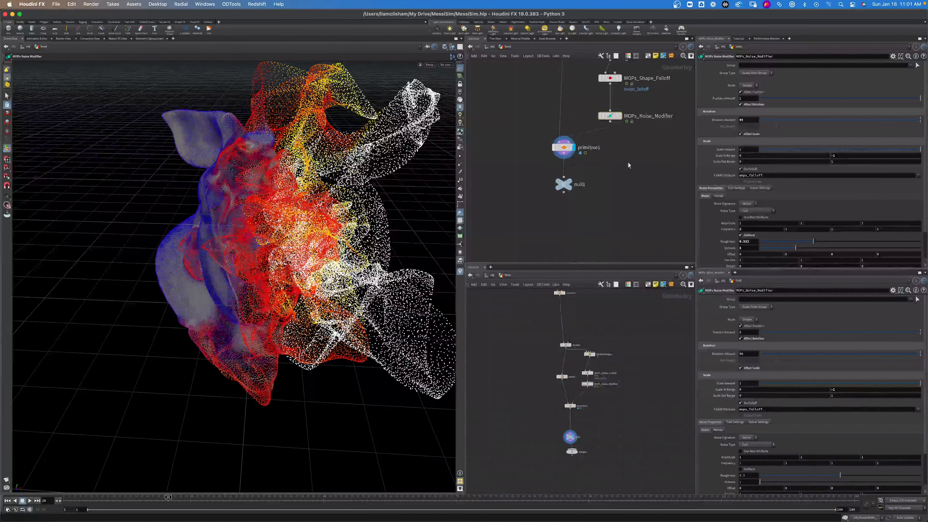
{"action": "left_click", "coordinate": [563, 147]}
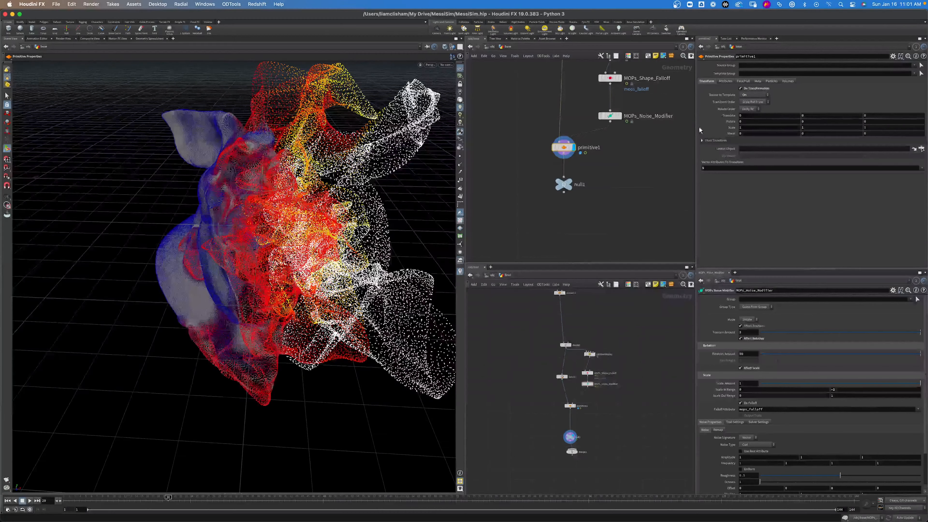
{"action": "mouse_move", "coordinate": [568, 183]}
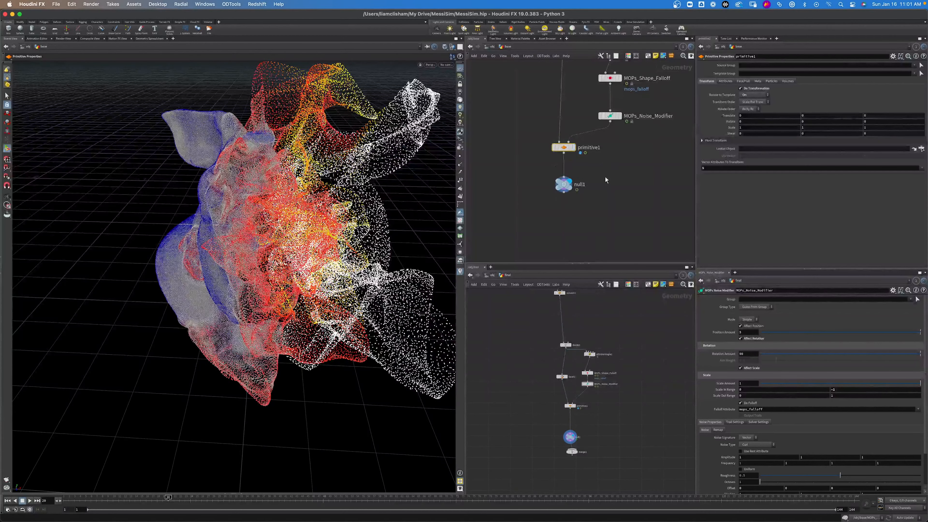